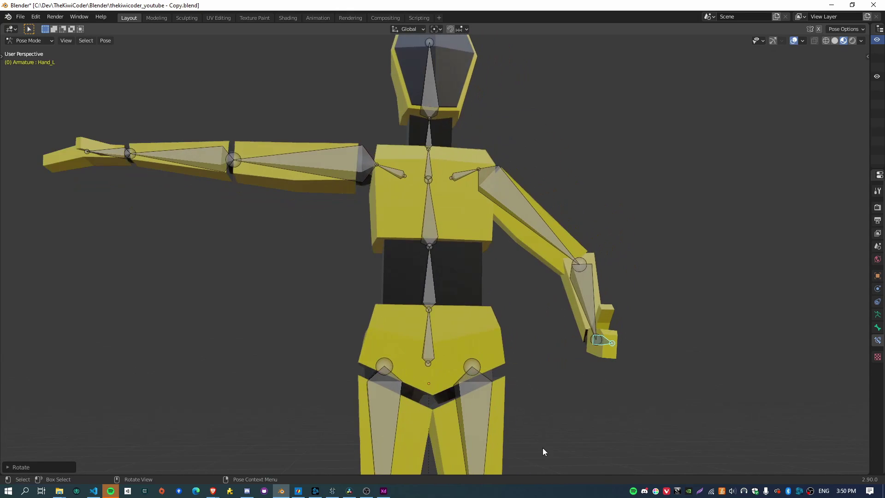
# Step: Rotate the left upper leg bone outward and bend the left lower leg back inward at the knee
pyautogui.click(466, 343)
pyautogui.press('r')
pyautogui.click(562, 315)
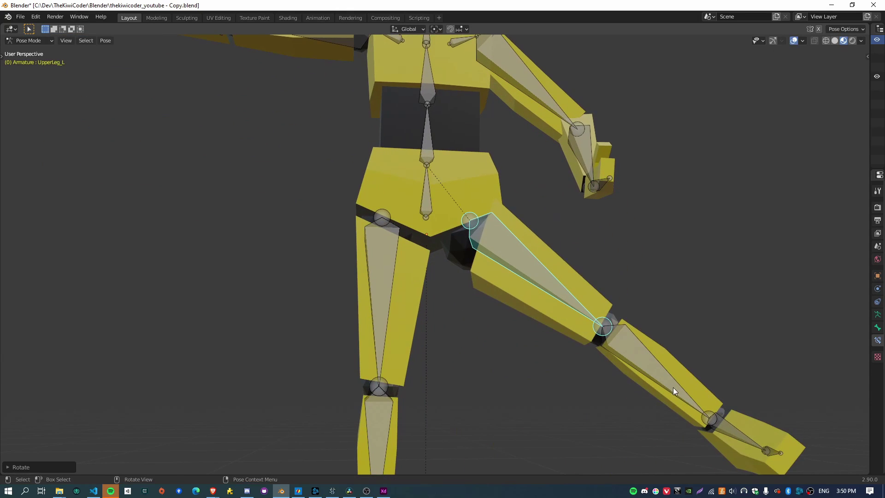
pyautogui.click(672, 389)
pyautogui.press('r')
pyautogui.click(628, 406)
# Step: Rotate the left ankle bone and the ball bone at the front of the left foot
pyautogui.keyDown('shift'); pyautogui.moveTo(628, 405); pyautogui.dragTo(596, 363, button='middle'); pyautogui.keyUp('shift')
pyautogui.click(574, 359)
pyautogui.press('r')
pyautogui.click(558, 362)
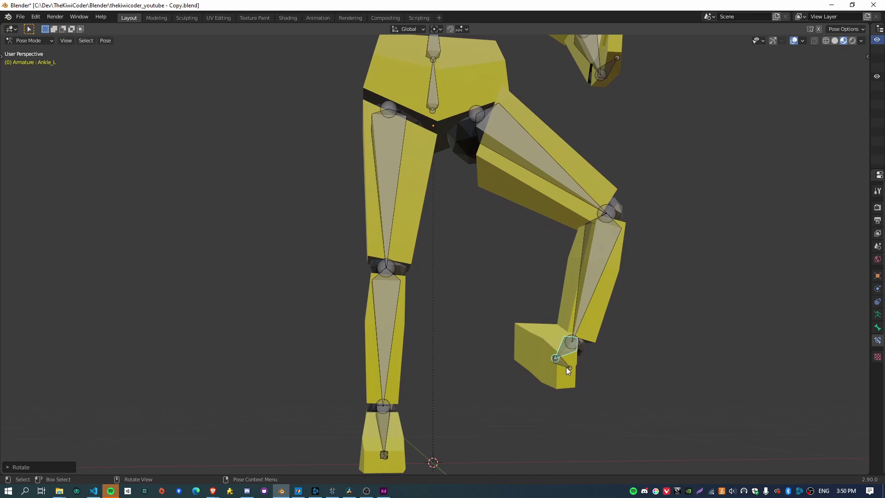
pyautogui.moveTo(662, 374); pyautogui.dragTo(589, 363, button='middle')
pyautogui.click(383, 320)
pyautogui.press('r')
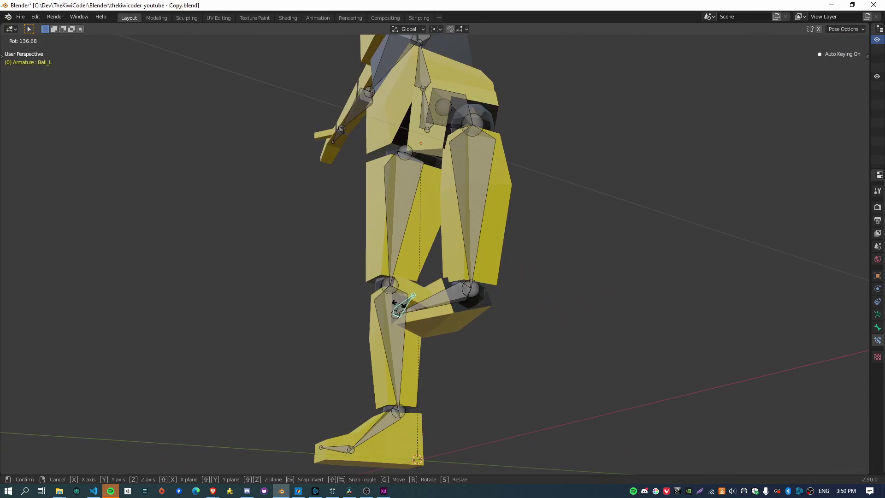
pyautogui.click(328, 309)
# Step: Clear the rotation of all bones to bring the character back to its T-pose, and deselect everything
pyautogui.moveTo(328, 309); pyautogui.dragTo(406, 327, button='middle')
pyautogui.scroll(-4, 406, 323)
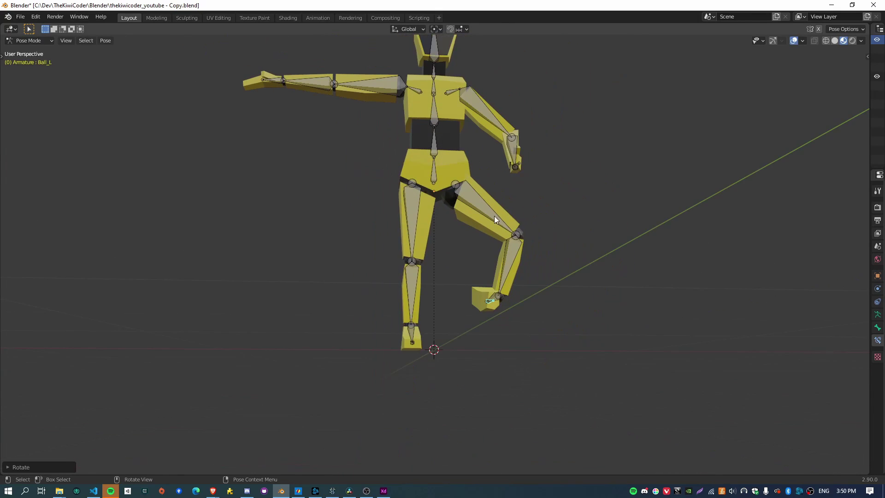
pyautogui.keyDown('shift'); pyautogui.moveTo(494, 215); pyautogui.dragTo(504, 338, button='middle'); pyautogui.keyUp('shift')
pyautogui.press('a')
pyautogui.hotkey('alt', 'r')
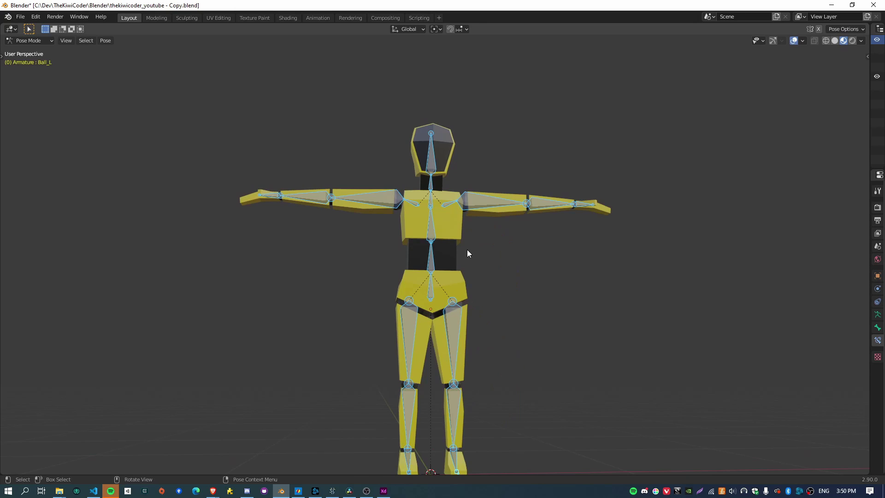
pyautogui.scroll(3, 456, 230)
pyautogui.keyDown('shift'); pyautogui.moveTo(461, 226); pyautogui.dragTo(465, 291, button='middle'); pyautogui.keyUp('shift')
pyautogui.click(556, 294)
# Step: Rotate the left upper arm bone (Shoulder_L) downward so the arm slopes towards the ground
pyautogui.moveTo(556, 295); pyautogui.dragTo(484, 174, button='middle')
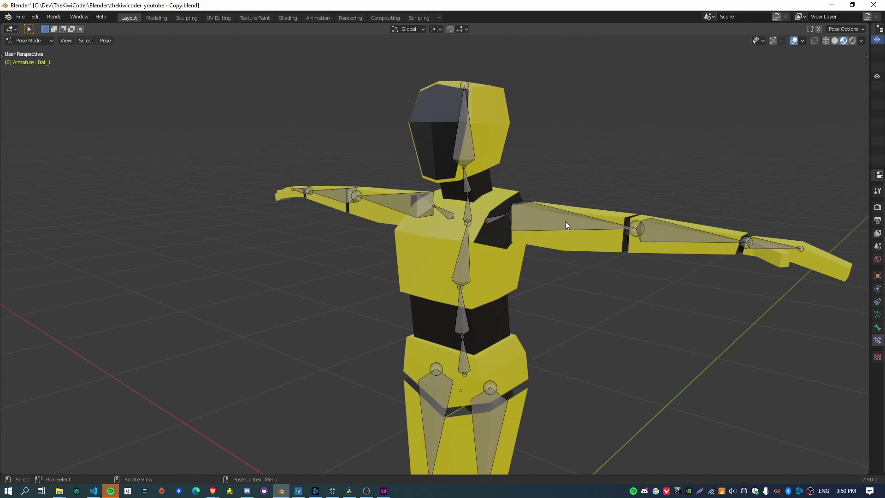
pyautogui.moveTo(543, 295); pyautogui.dragTo(563, 302, button='middle')
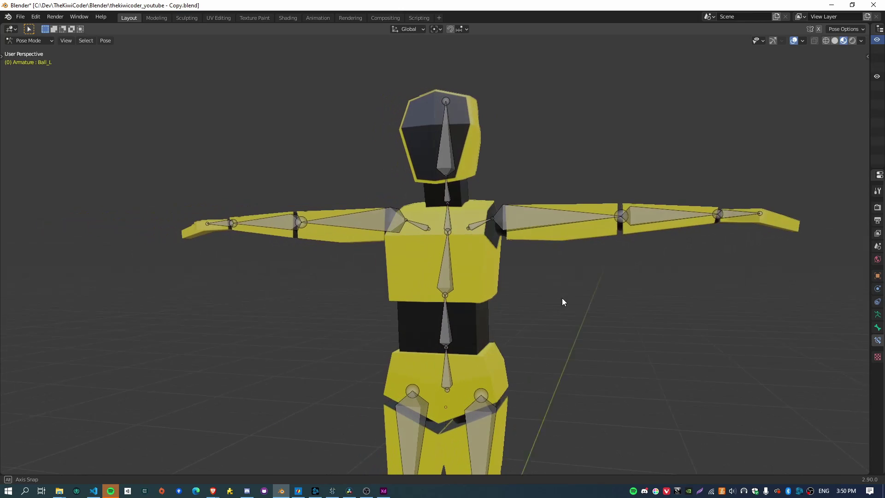
pyautogui.scroll(2, 554, 224)
pyautogui.click(535, 216)
pyautogui.press('r')
pyautogui.click(557, 325)
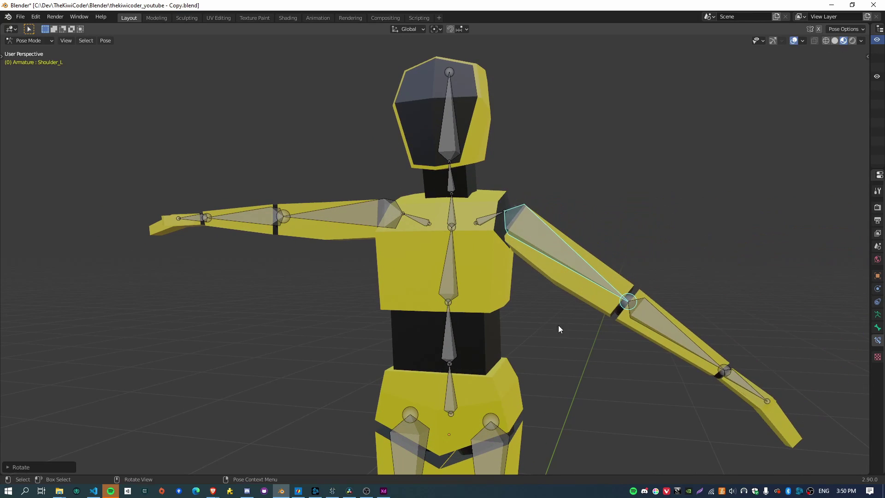
pyautogui.scroll(3, 546, 320)
pyautogui.moveTo(640, 347); pyautogui.dragTo(551, 321, button='middle')
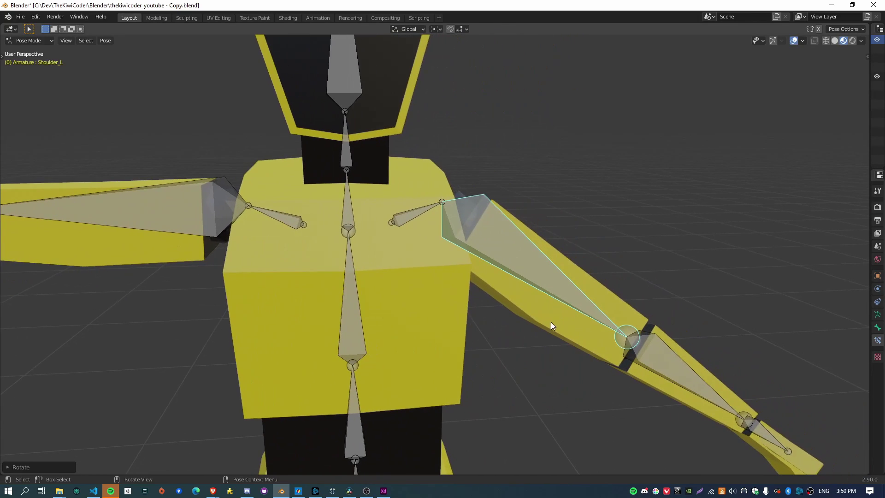
# Step: Reset the rotation of every bone in the armature and clear the selection
pyautogui.press('a')
pyautogui.hotkey('alt', 'r')
pyautogui.scroll(-3, 610, 320)
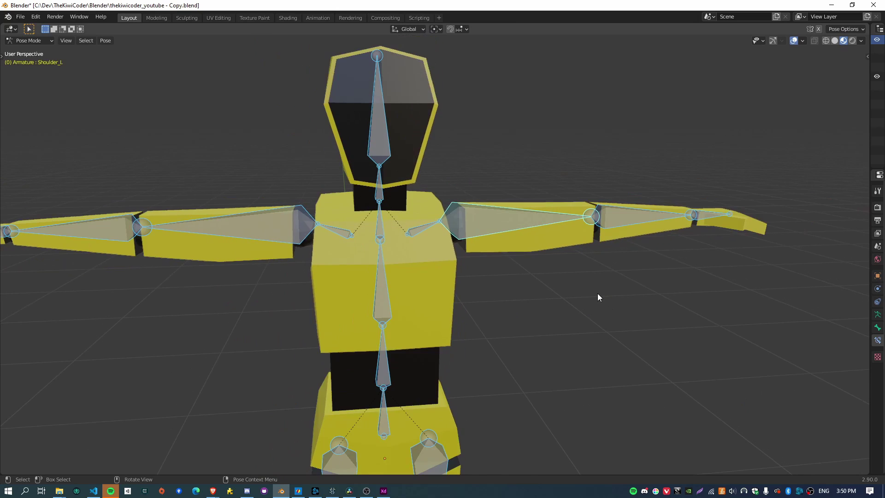
pyautogui.scroll(2, 597, 295)
pyautogui.scroll(-3, 383, 328)
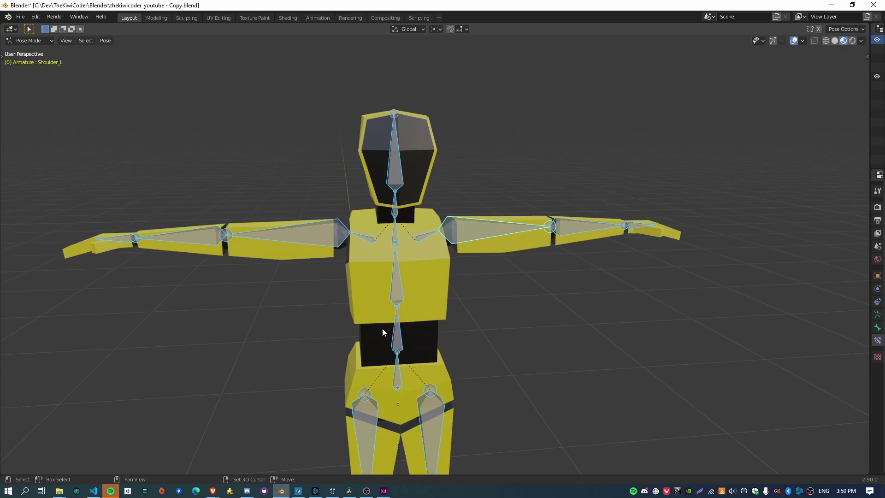
pyautogui.scroll(2, 493, 288)
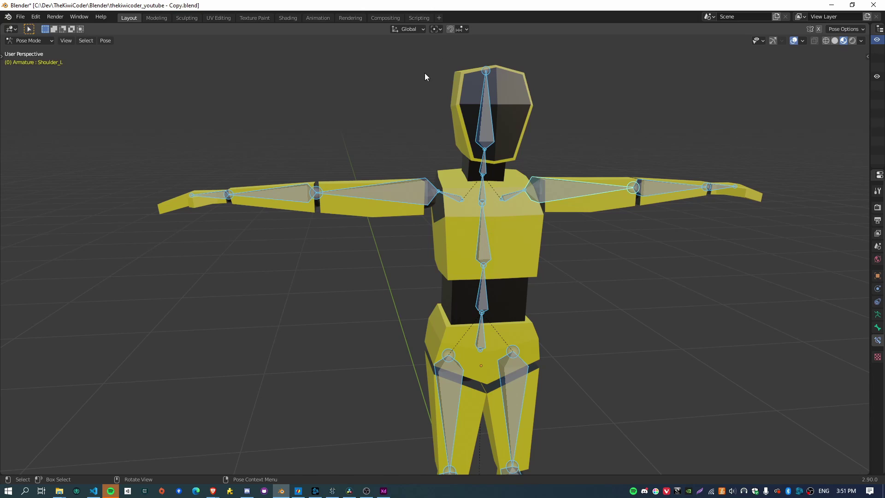
pyautogui.moveTo(439, 313); pyautogui.dragTo(427, 299, button='middle')
pyautogui.scroll(3, 552, 261)
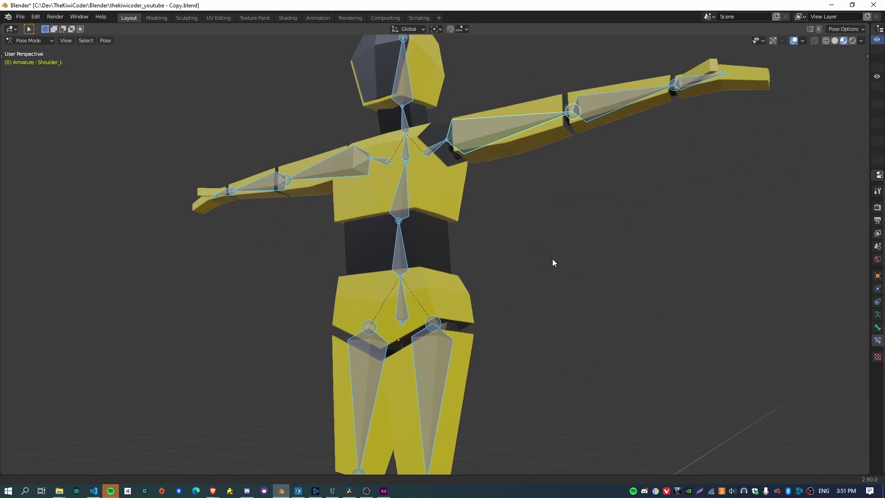
pyautogui.click(494, 312)
# Step: Rotate the left foot's ball bone so the toes point up, and select the right foot's ball bone
pyautogui.moveTo(494, 312); pyautogui.dragTo(483, 344, button='middle')
pyautogui.scroll(-2, 483, 344)
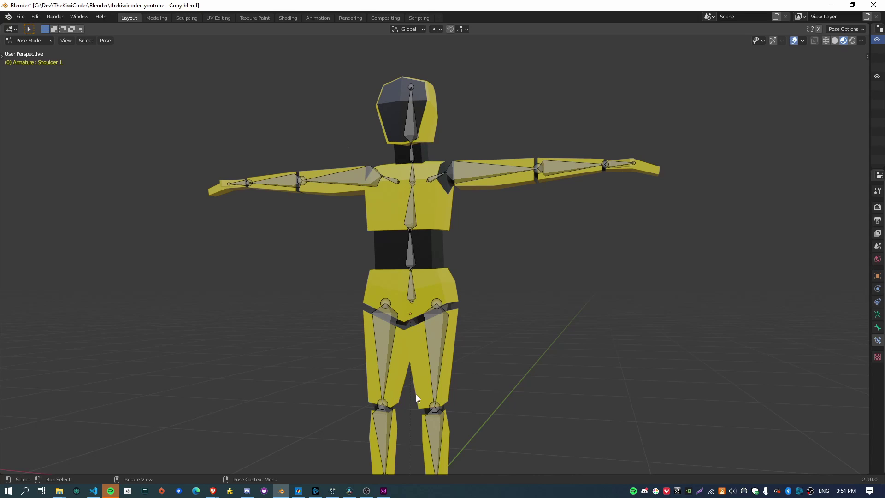
pyautogui.moveTo(307, 348); pyautogui.dragTo(498, 396, button='middle')
pyautogui.scroll(5, 496, 414)
pyautogui.keyDown('shift'); pyautogui.moveTo(491, 439); pyautogui.dragTo(431, 263, button='middle'); pyautogui.keyUp('shift')
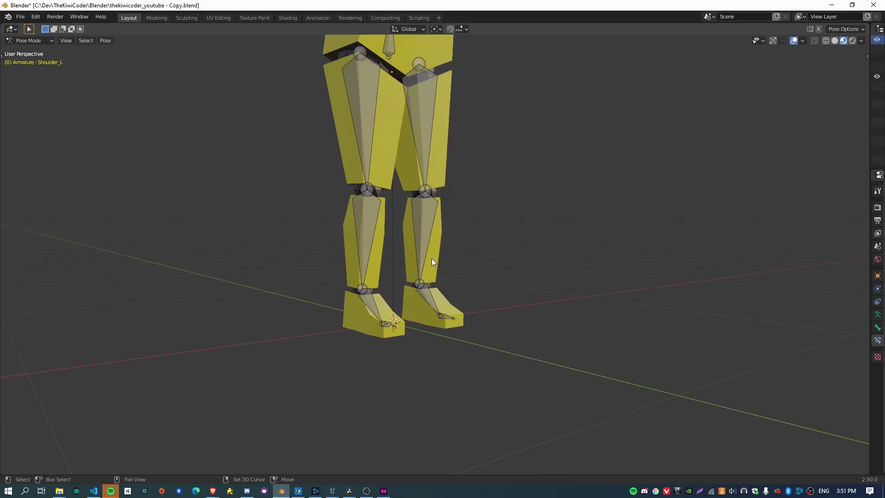
pyautogui.click(448, 315)
pyautogui.press('r')
pyautogui.click(516, 287)
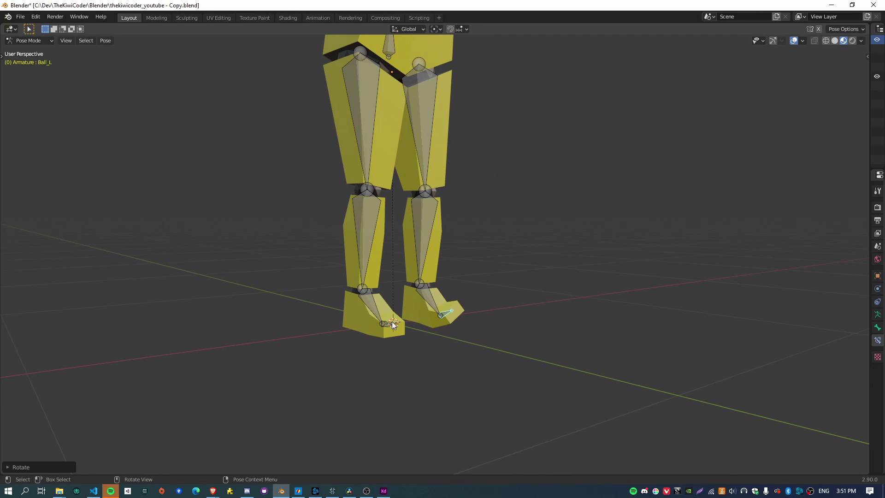
pyautogui.click(392, 322)
pyautogui.keyDown('shift'); pyautogui.moveTo(470, 237); pyautogui.dragTo(469, 65, button='middle'); pyautogui.keyUp('shift')
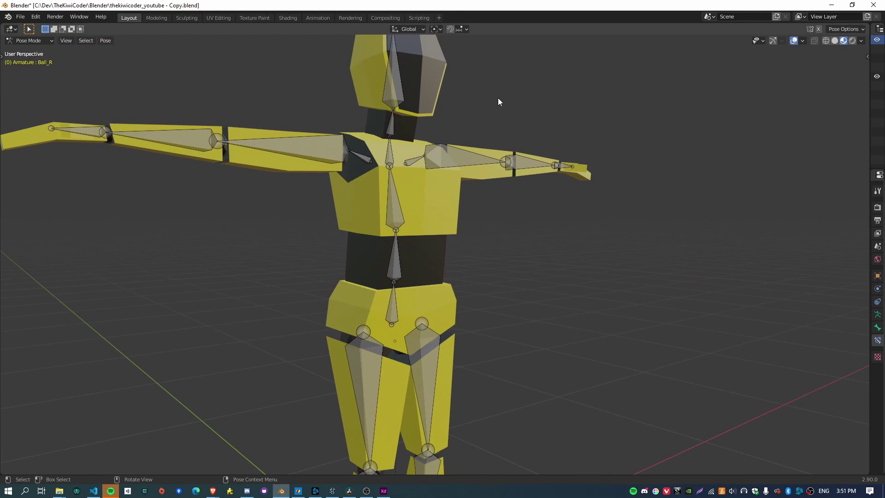
# Step: Rotate the upper spine bone Spine_03 slightly to tilt the shoulders and arms
pyautogui.click(388, 144)
pyautogui.press('r')
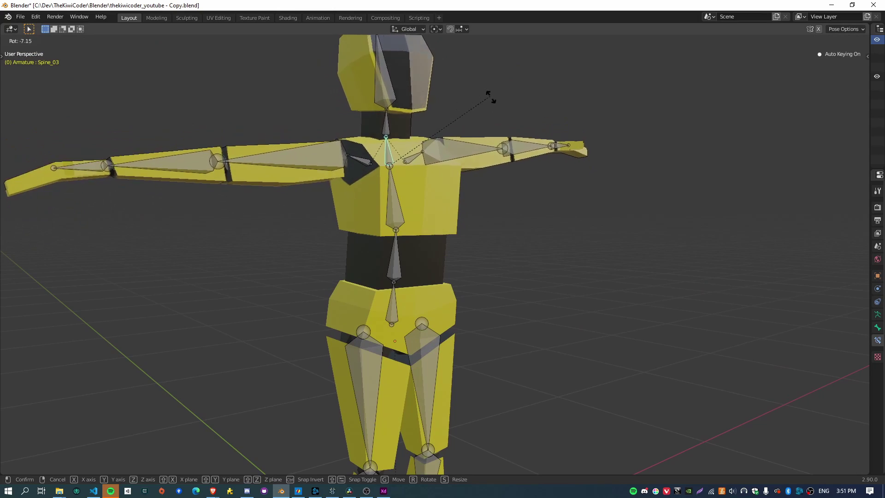
pyautogui.click(503, 104)
pyautogui.moveTo(506, 171); pyautogui.dragTo(420, 262, button='middle')
# Step: Rotate the right upper arm bone (Shoulder_R) downward so the arm hangs below shoulder height
pyautogui.scroll(6, 420, 263)
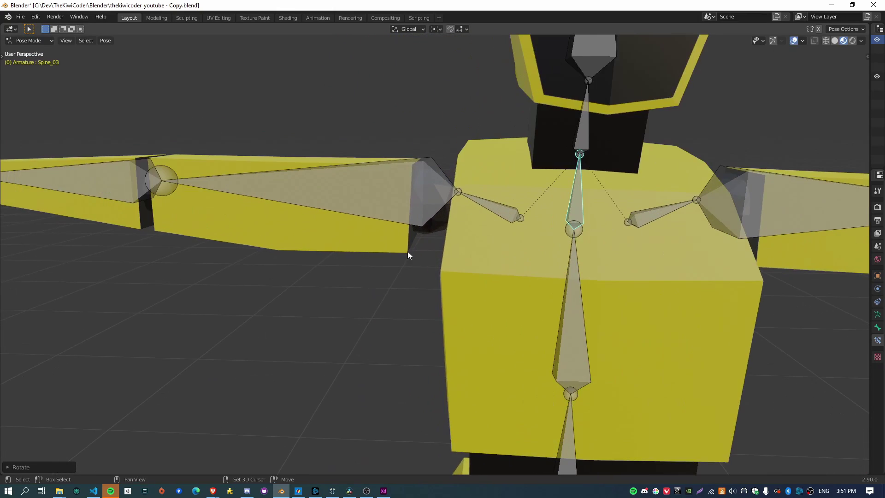
pyautogui.click(395, 233)
pyautogui.press('r')
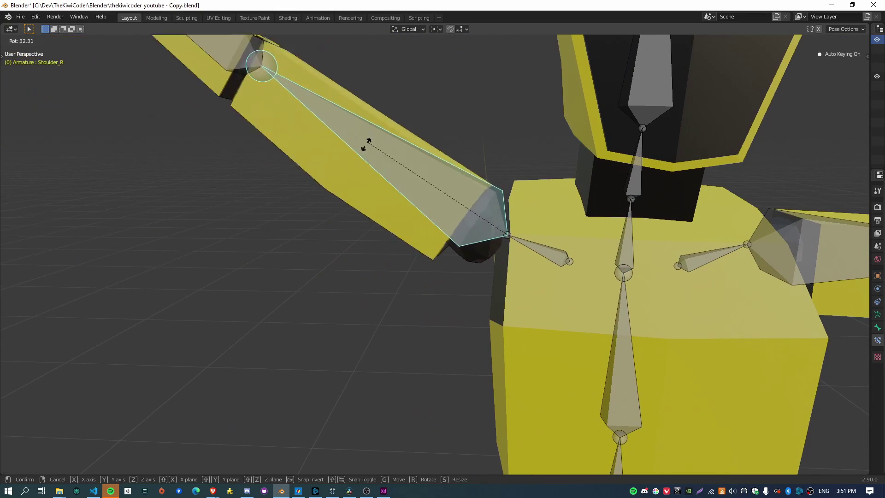
pyautogui.click(421, 386)
pyautogui.scroll(-6, 393, 252)
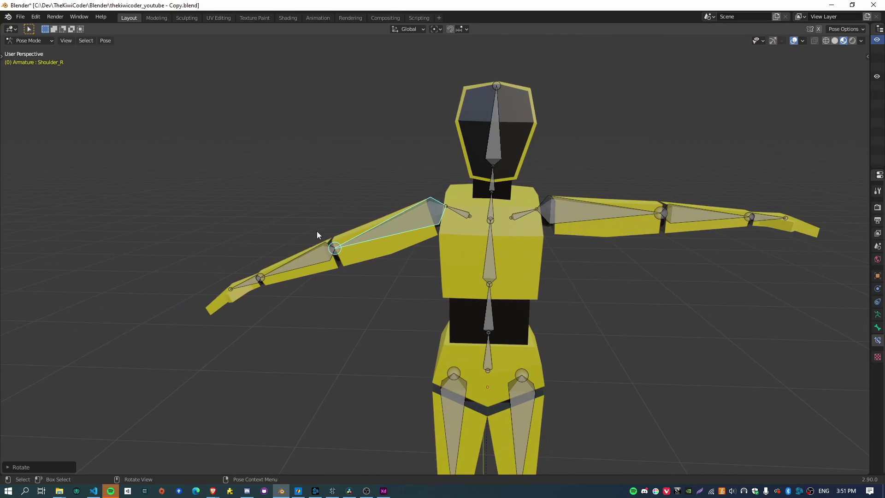
pyautogui.scroll(-4, 507, 207)
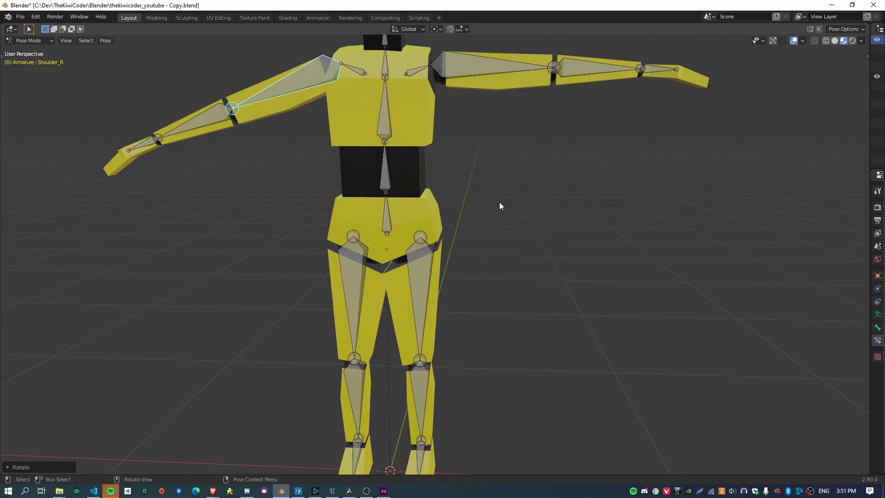
pyautogui.scroll(3, 475, 233)
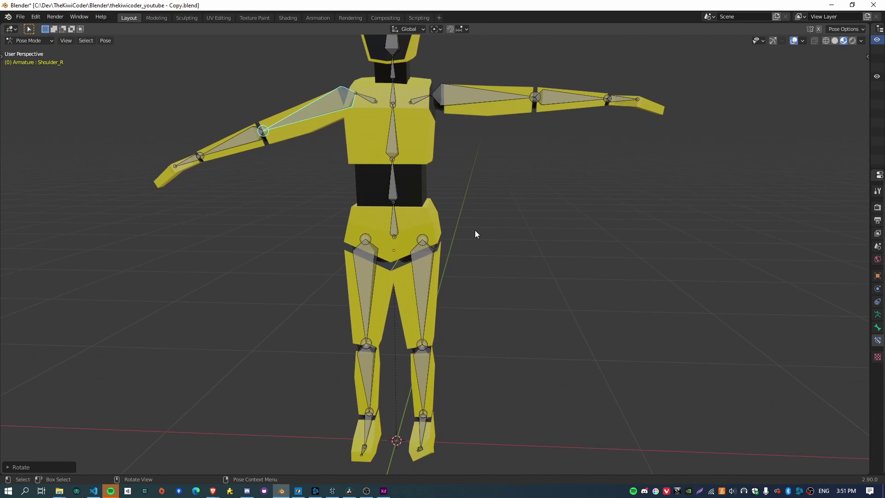
pyautogui.scroll(1, 497, 253)
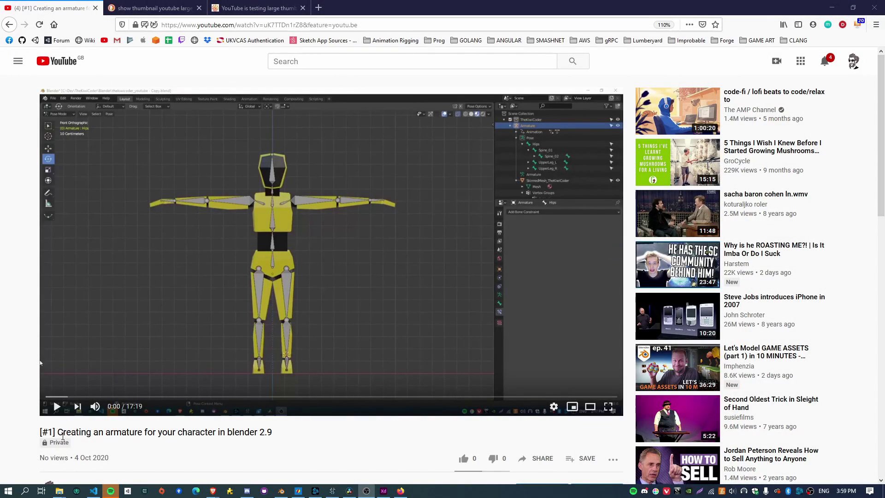
# Step: Highlight the video title "Creating an armature for your character in blender 2.9" on the YouTube page
pyautogui.moveTo(57, 432); pyautogui.dragTo(328, 433)
pyautogui.click(293, 435)
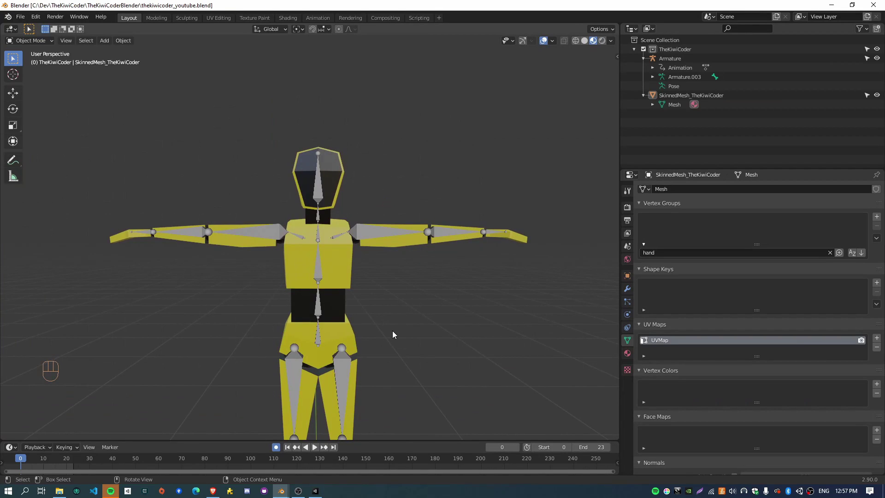
# Step: Examine the character's armature and mesh in the front orthographic view in Blender, from hips to head
pyautogui.moveTo(394, 330); pyautogui.dragTo(438, 220, button='middle')
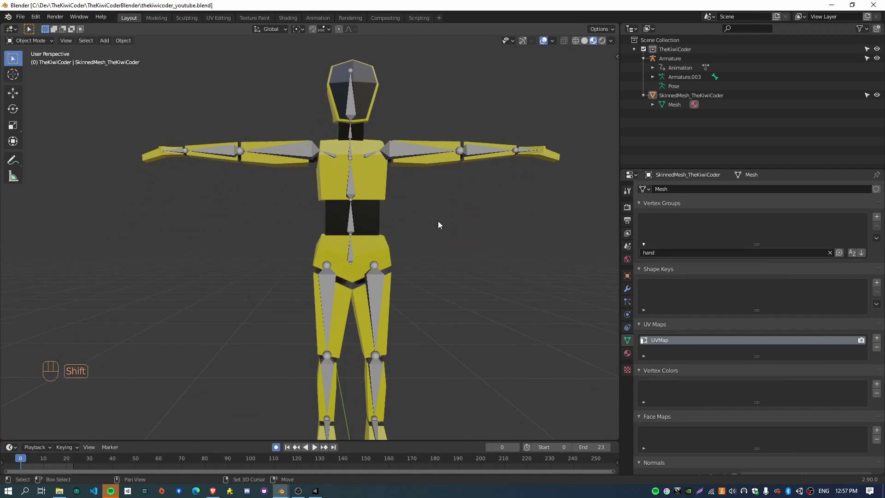
pyautogui.scroll(1, 377, 174)
pyautogui.keyDown('shift'); pyautogui.moveTo(377, 174); pyautogui.dragTo(296, 246, button='middle'); pyautogui.keyUp('shift')
pyautogui.scroll(3, 296, 275)
pyautogui.keyDown('shift'); pyautogui.moveTo(273, 287); pyautogui.dragTo(340, 273, button='middle'); pyautogui.keyUp('shift')
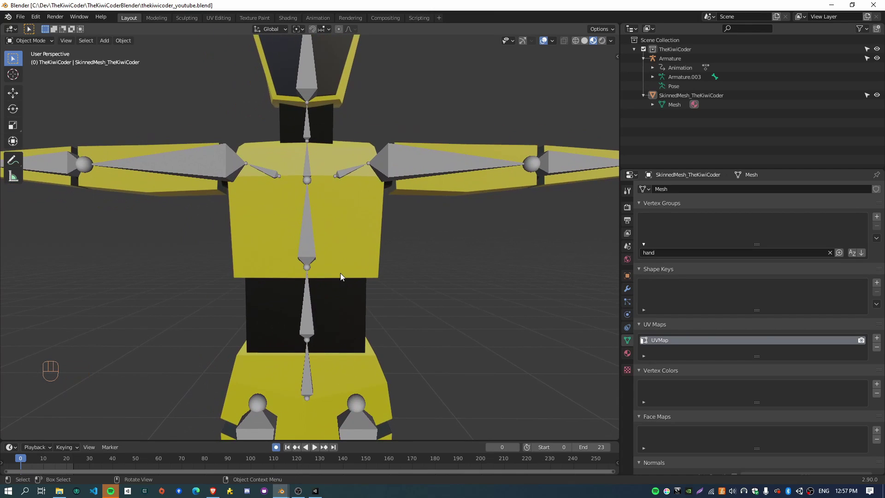
pyautogui.press('KP_1')
pyautogui.scroll(-6, 330, 253)
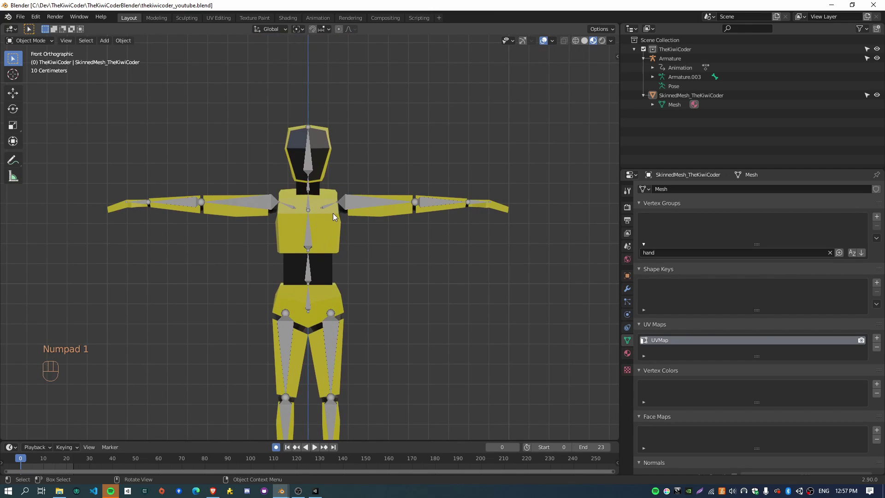
pyautogui.scroll(5, 313, 230)
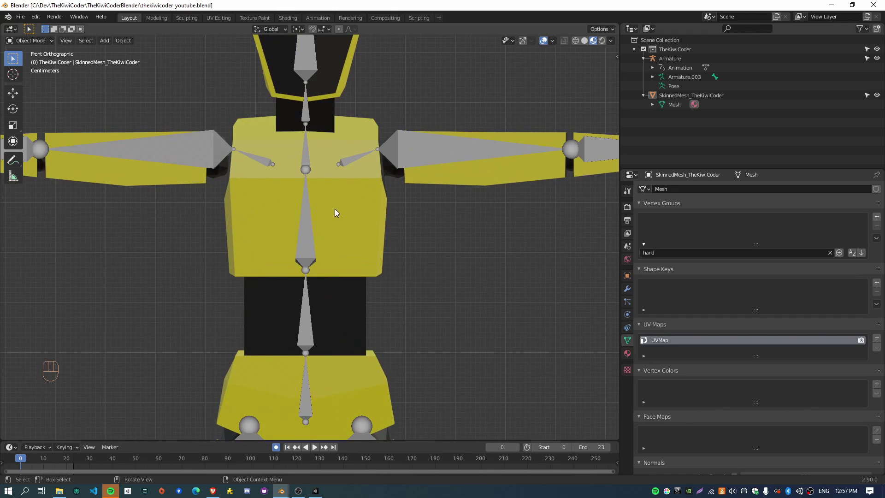
pyautogui.keyDown('shift'); pyautogui.moveTo(356, 202); pyautogui.dragTo(338, 274, button='middle'); pyautogui.keyUp('shift')
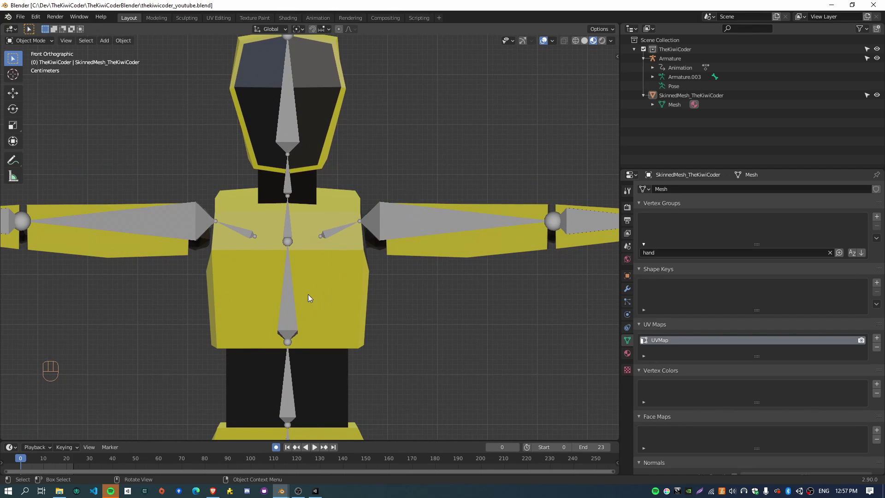
# Step: Select the character's armature and switch it to Pose Mode
pyautogui.click(429, 225)
pyautogui.click(28, 40)
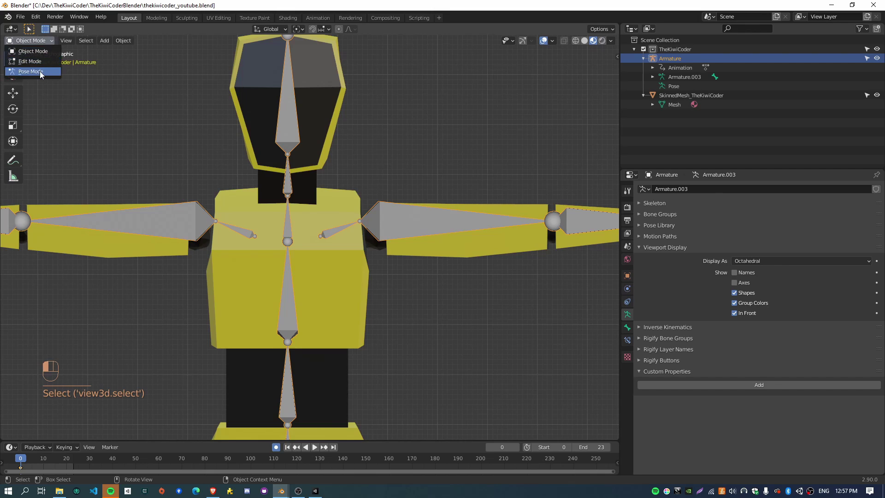
pyautogui.click(28, 73)
# Step: Try rotating the left upper arm bone (Shoulder_L) upward, and undo the rotation
pyautogui.click(441, 216)
pyautogui.press('r')
pyautogui.press('r')
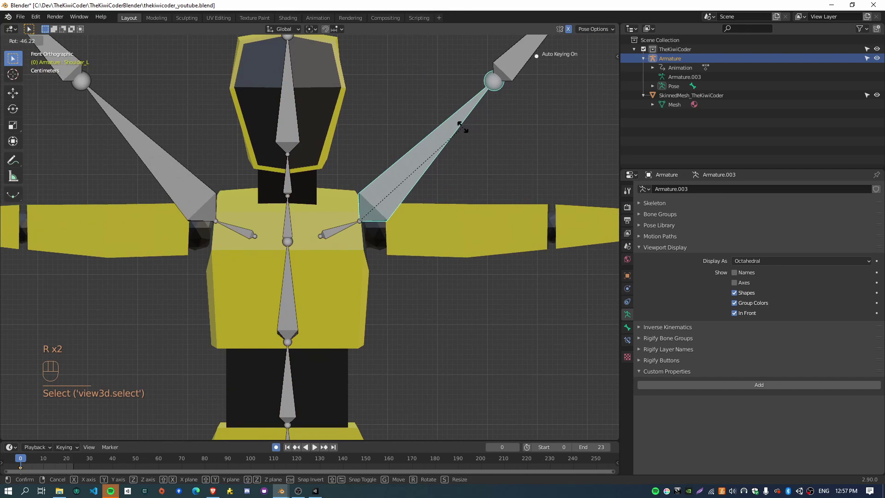
pyautogui.click(459, 125)
pyautogui.hotkey('ctrl', 'z')
# Step: Deselect the left upper arm bone so that no bone of the armature is selected
pyautogui.keyDown('shift'); pyautogui.moveTo(415, 297); pyautogui.dragTo(412, 320, button='middle'); pyautogui.keyUp('shift')
pyautogui.scroll(-2, 434, 215)
pyautogui.scroll(1, 380, 336)
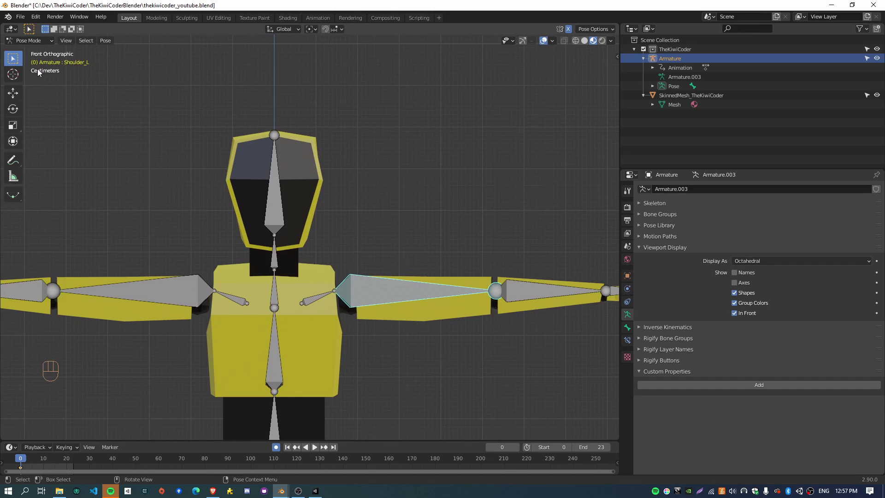
pyautogui.click(377, 336)
pyautogui.keyDown('shift'); pyautogui.moveTo(376, 336); pyautogui.dragTo(408, 228, button='middle'); pyautogui.keyUp('shift')
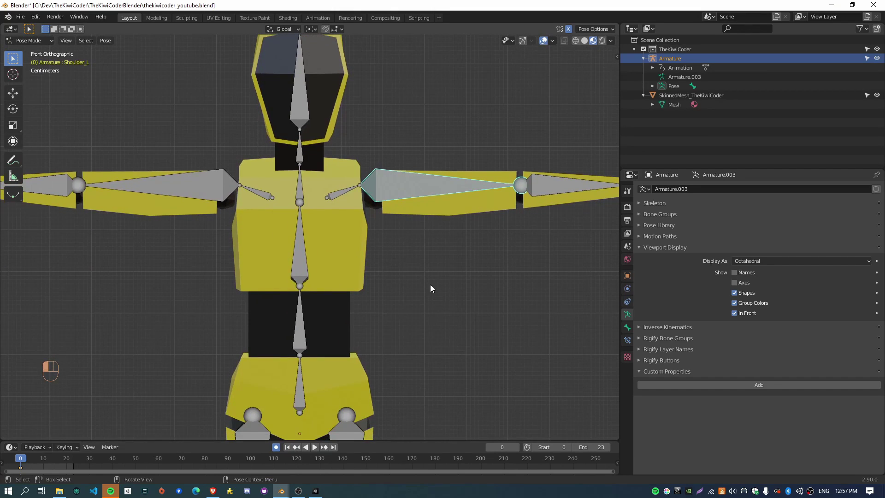
pyautogui.moveTo(430, 284); pyautogui.dragTo(396, 285, button='middle')
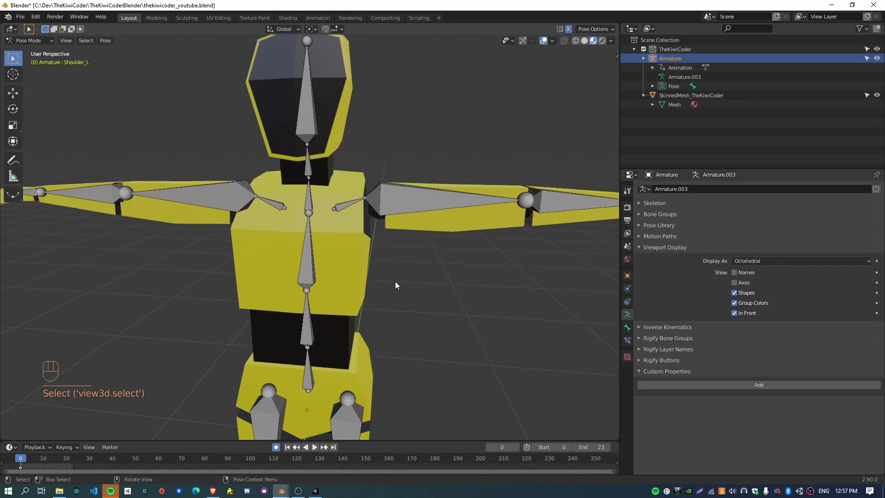
# Step: Switch to Object Mode and parent the character's mesh to its armature with automatic weights
pyautogui.click(30, 40)
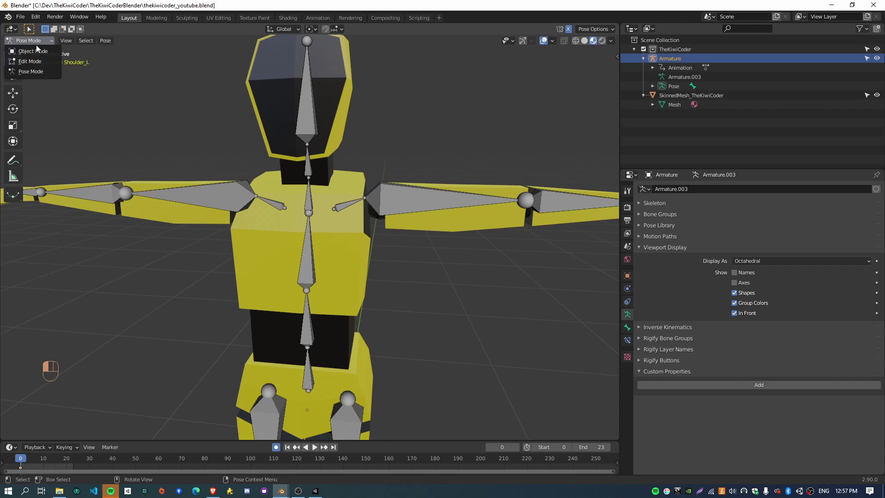
pyautogui.click(28, 52)
pyautogui.click(336, 244)
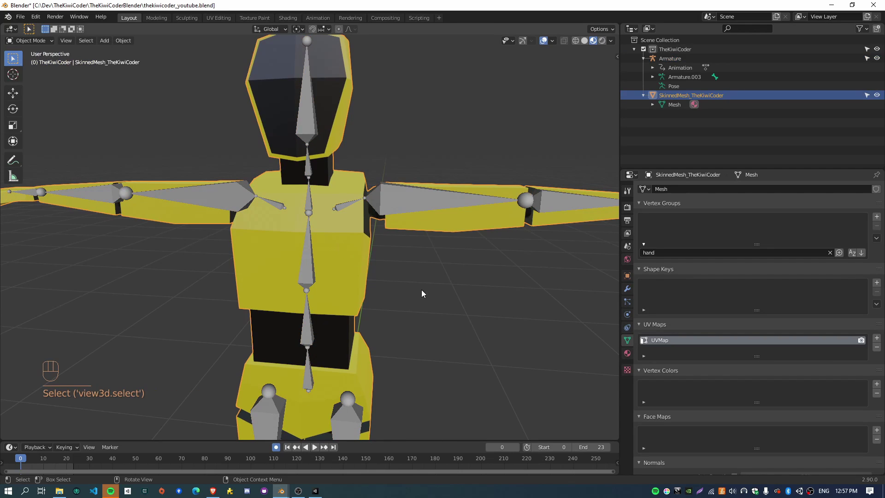
pyautogui.keyDown('shift'); pyautogui.click(307, 256); pyautogui.keyUp('shift')
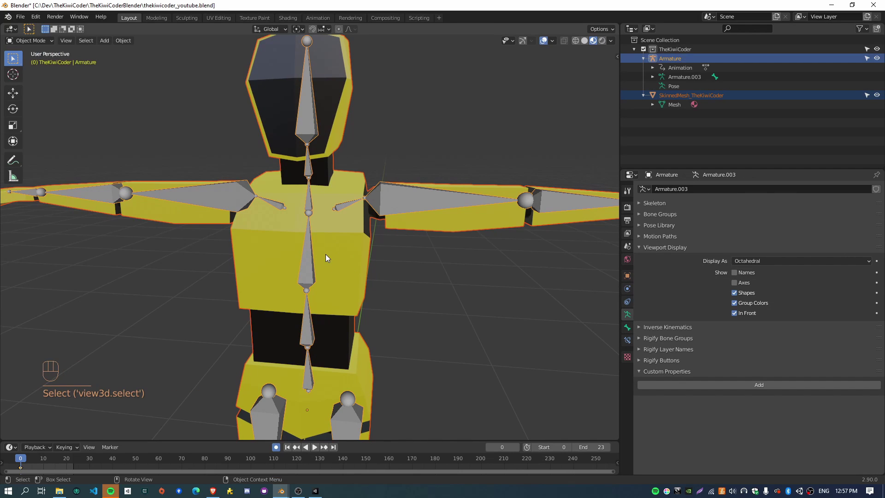
pyautogui.hotkey('ctrl', 'p')
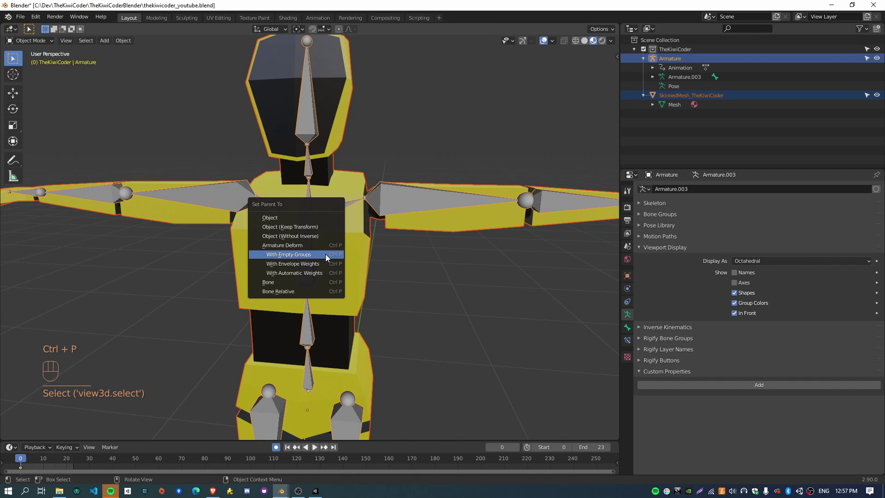
pyautogui.click(297, 273)
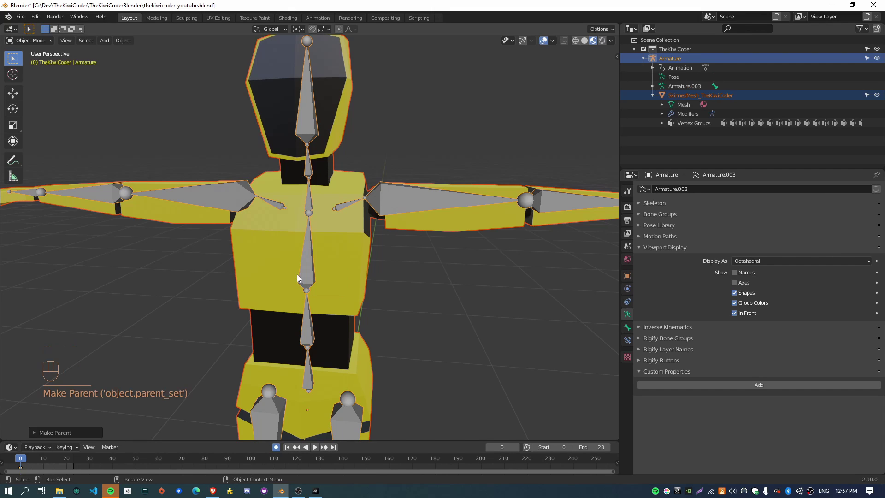
# Step: Put the armature in Pose Mode and rotate the left upper arm bone (Shoulder_L) upward
pyautogui.click(297, 274)
pyautogui.moveTo(427, 306); pyautogui.dragTo(442, 217, button='middle')
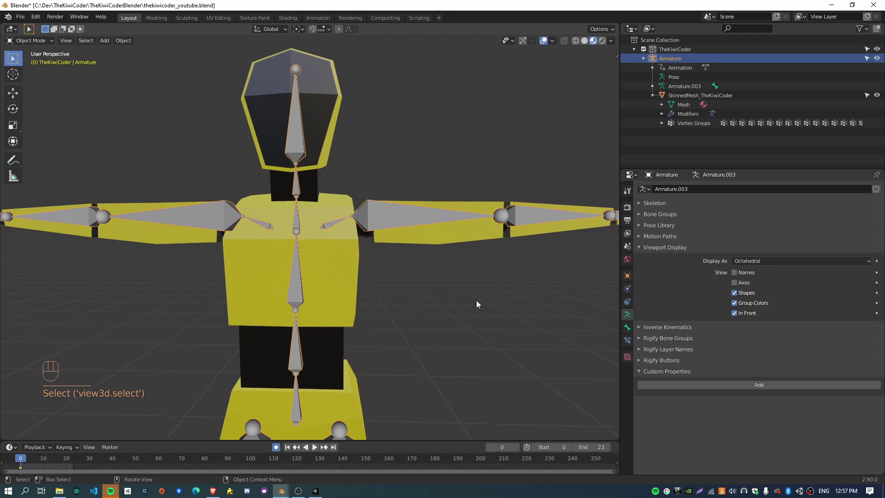
pyautogui.press('r')
pyautogui.click(30, 41)
pyautogui.click(42, 71)
pyautogui.click(411, 222)
pyautogui.press('r')
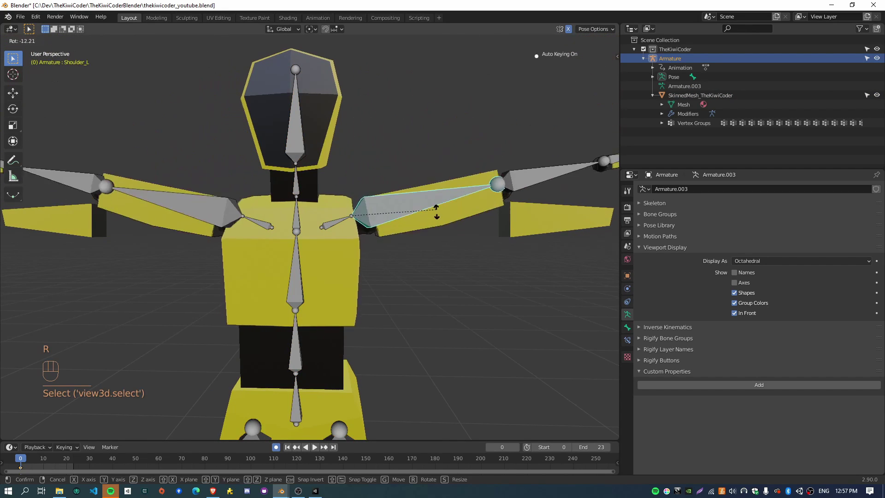
pyautogui.click(448, 141)
# Step: Rotate the left upper arm bone back down to roughly horizontal
pyautogui.moveTo(454, 261); pyautogui.dragTo(399, 267, button='middle')
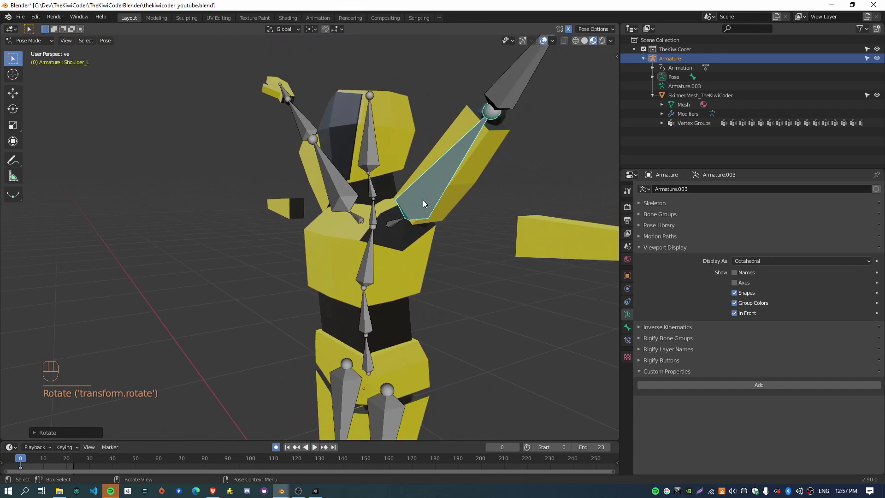
pyautogui.moveTo(422, 200); pyautogui.dragTo(455, 190, button='middle')
pyautogui.click(448, 159)
pyautogui.press('r')
pyautogui.click(490, 217)
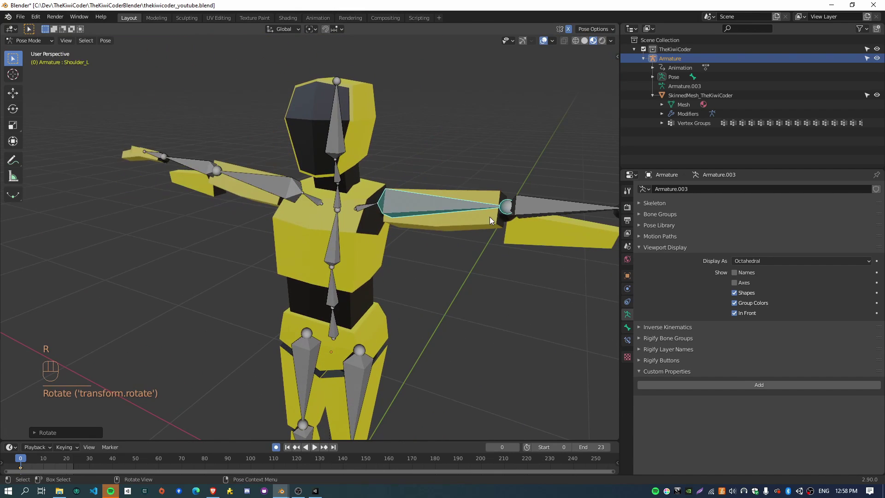
# Step: Rotate the left forearm bone (Elbow_L) upward and view the arm from the front
pyautogui.click(566, 206)
pyautogui.moveTo(572, 251); pyautogui.dragTo(382, 322, button='middle')
pyautogui.press('r')
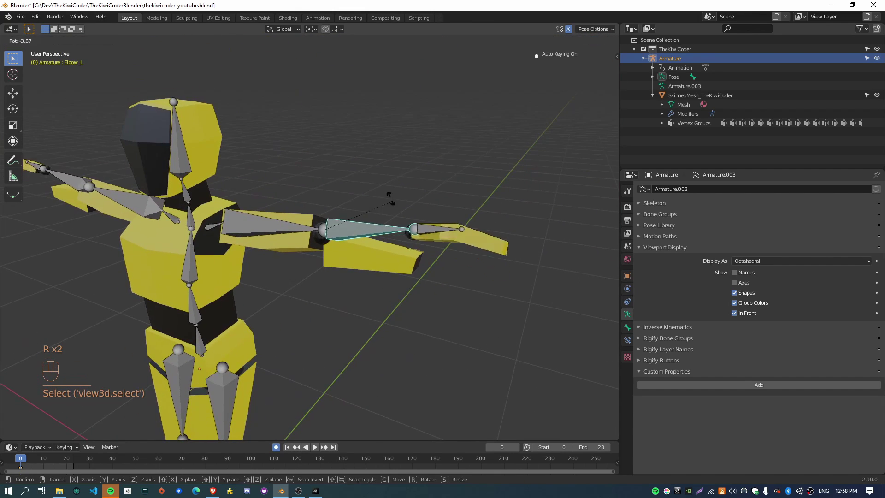
pyautogui.click(375, 133)
pyautogui.moveTo(335, 258); pyautogui.dragTo(369, 191, button='middle')
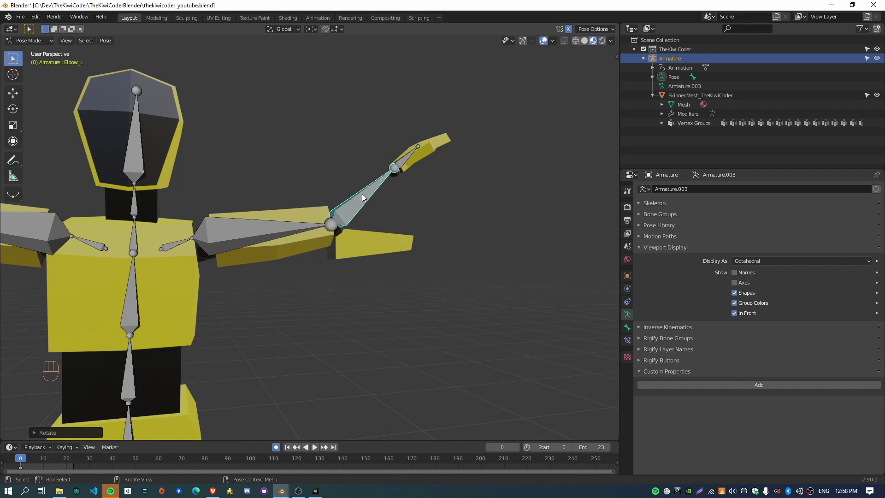
# Step: Undo the left arm's bone rotations and the switch to Pose Mode
pyautogui.hotkey('ctrl', 'z')
pyautogui.hotkey('ctrl', 'z')
pyautogui.hotkey('ctrl', 'z')
pyautogui.hotkey('ctrl', 'z')
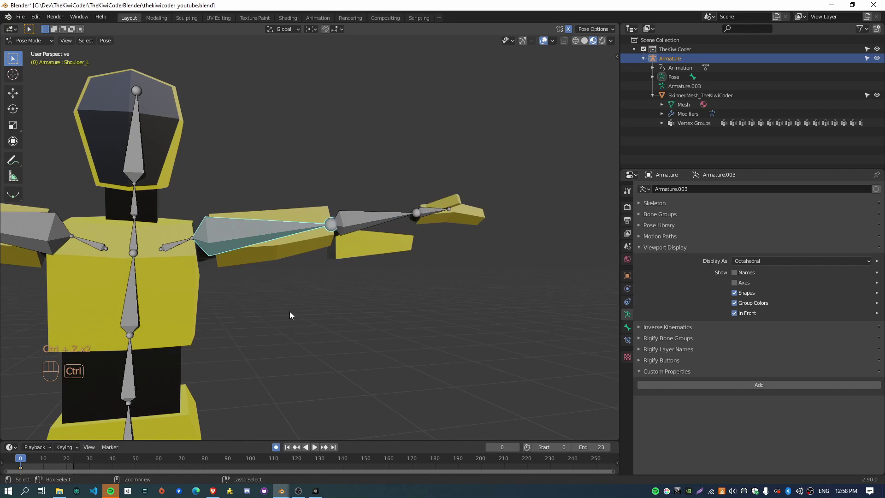
pyautogui.hotkey('ctrl', 'z')
pyautogui.moveTo(213, 330); pyautogui.dragTo(448, 303, button='middle')
pyautogui.hotkey('ctrl', 'z')
pyautogui.hotkey('ctrl', 'z')
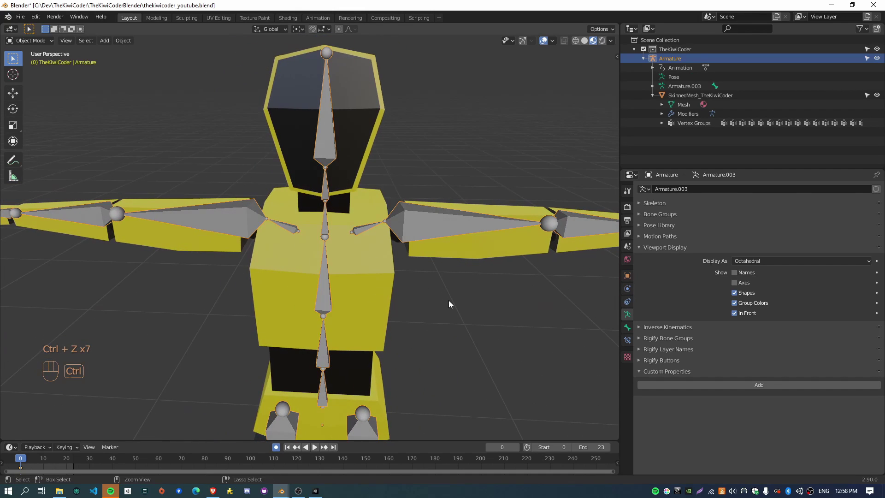
pyautogui.moveTo(448, 303); pyautogui.dragTo(458, 174, button='middle')
pyautogui.click(458, 171)
pyautogui.click(28, 41)
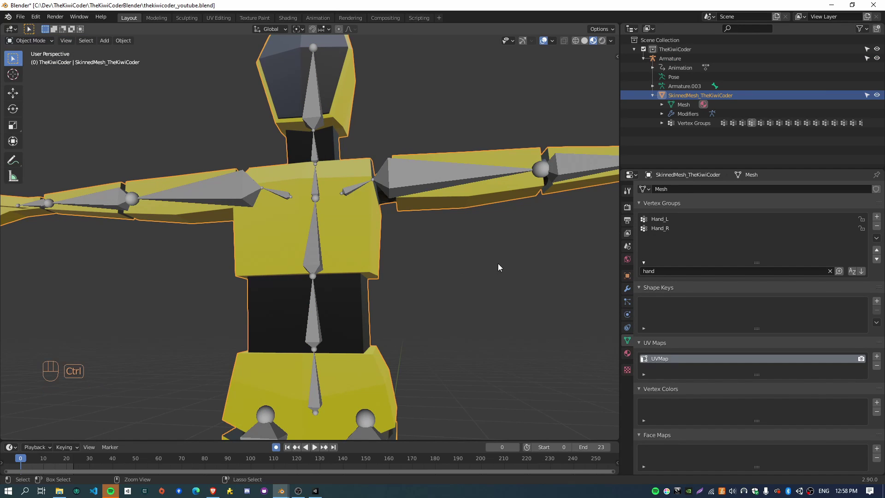
pyautogui.hotkey('ctrl', 'z')
pyautogui.hotkey('ctrl', 'z')
pyautogui.moveTo(498, 264); pyautogui.dragTo(498, 327, button='middle')
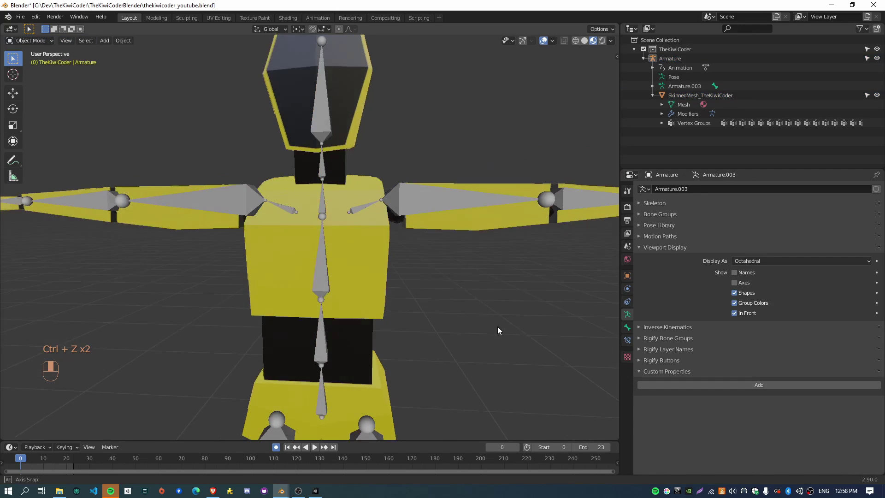
# Step: Select the armature, switch it to Pose Mode and try rotating the left upper arm bone
pyautogui.click(430, 204)
pyautogui.click(30, 41)
pyautogui.click(30, 71)
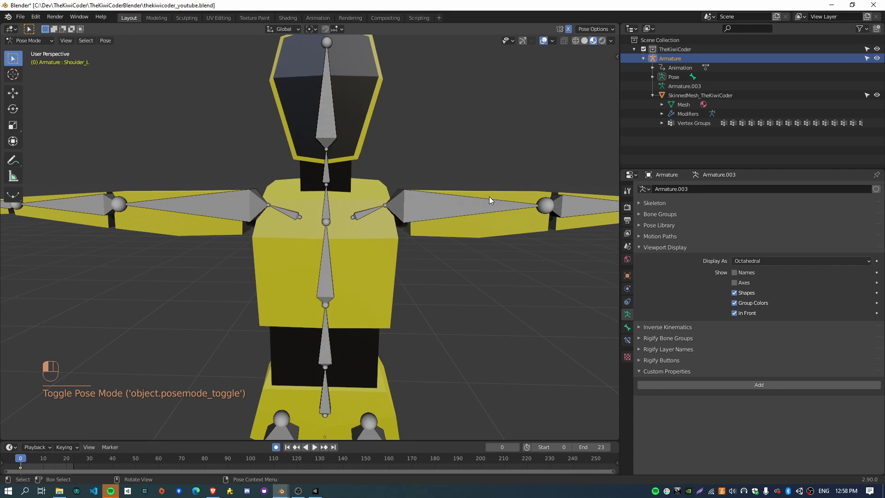
pyautogui.click(488, 199)
pyautogui.press('r')
# Step: Undo everything back to before the mesh was parented to the armature
pyautogui.hotkey('ctrl', 'z')
pyautogui.hotkey('ctrl', 'z')
pyautogui.hotkey('ctrl', 'z')
pyautogui.hotkey('ctrl', 'z')
pyautogui.hotkey('ctrl', 'z')
pyautogui.hotkey('ctrl', 'z')
pyautogui.hotkey('ctrl', 'z')
pyautogui.hotkey('ctrl', 'z')
pyautogui.hotkey('ctrl', 'z')
pyautogui.hotkey('ctrl', 'z')
pyautogui.hotkey('ctrl', 'z')
pyautogui.hotkey('ctrl', 'z')
pyautogui.hotkey('ctrl', 'z')
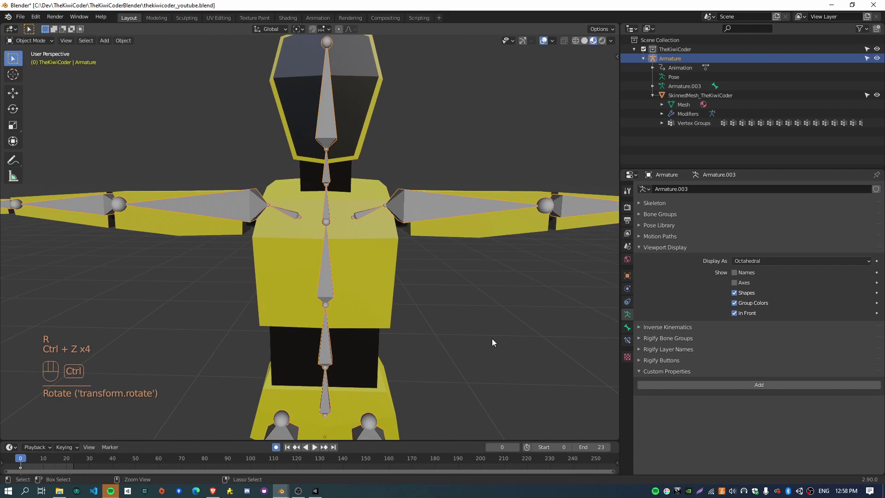
# Step: Try rotating the left upper arm bone of the unparented armature, and undo the rotation
pyautogui.click(479, 211)
pyautogui.press('r')
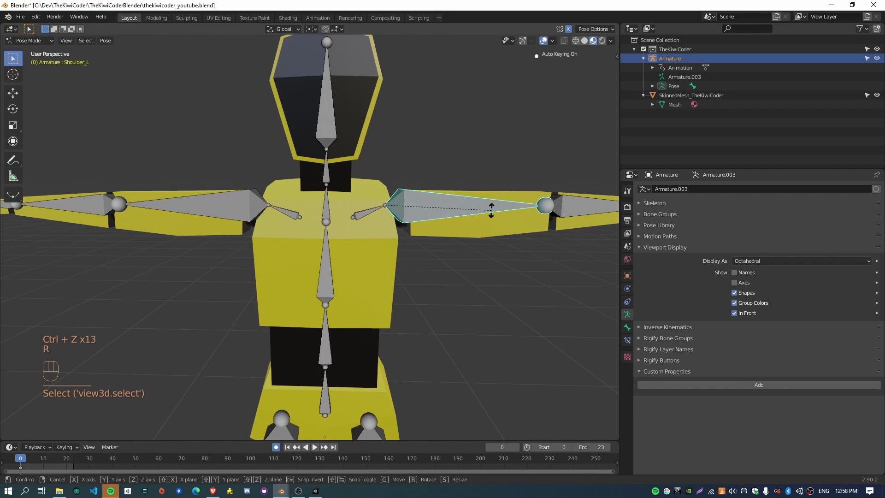
pyautogui.click(441, 342)
pyautogui.hotkey('ctrl', 'z')
# Step: Switch to Object Mode and select the character's mesh together with its armature, making the armature active
pyautogui.press('KP_1')
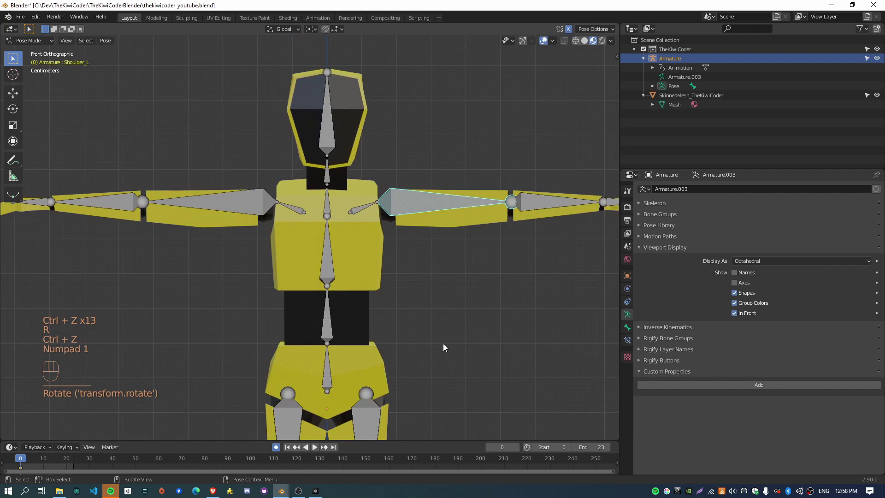
pyautogui.scroll(-2, 424, 291)
pyautogui.scroll(2, 384, 256)
pyautogui.scroll(1, 383, 256)
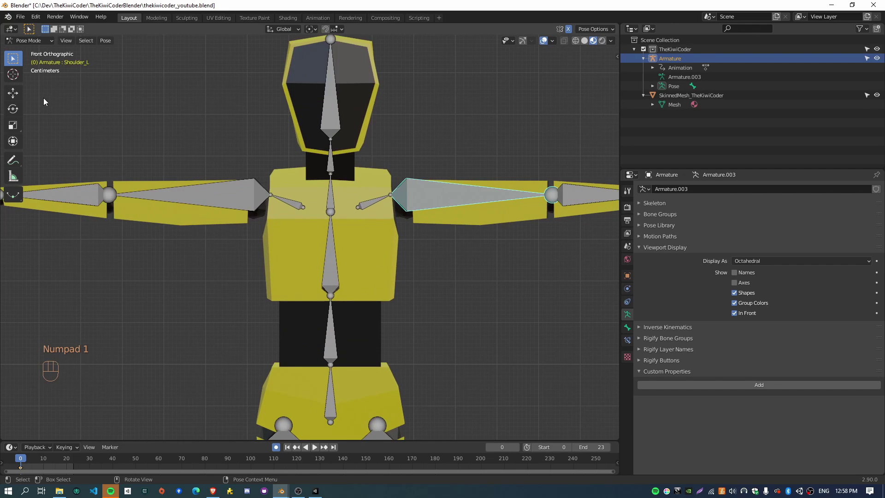
pyautogui.click(28, 42)
pyautogui.click(39, 50)
pyautogui.click(393, 256)
pyautogui.click(410, 217)
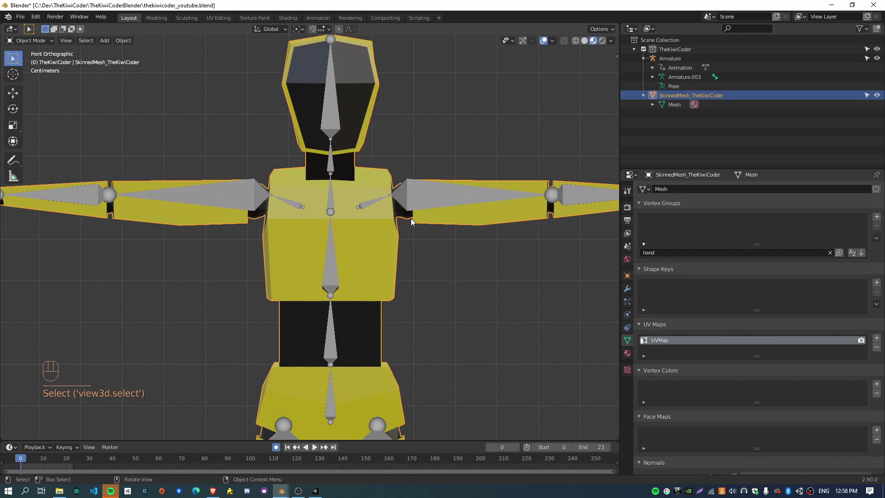
pyautogui.keyDown('shift'); pyautogui.click(460, 208); pyautogui.keyUp('shift')
# Step: Parent the mesh to the armature using Armature Deform with empty groups, and clear the selection
pyautogui.moveTo(460, 208); pyautogui.dragTo(460, 332, button='middle')
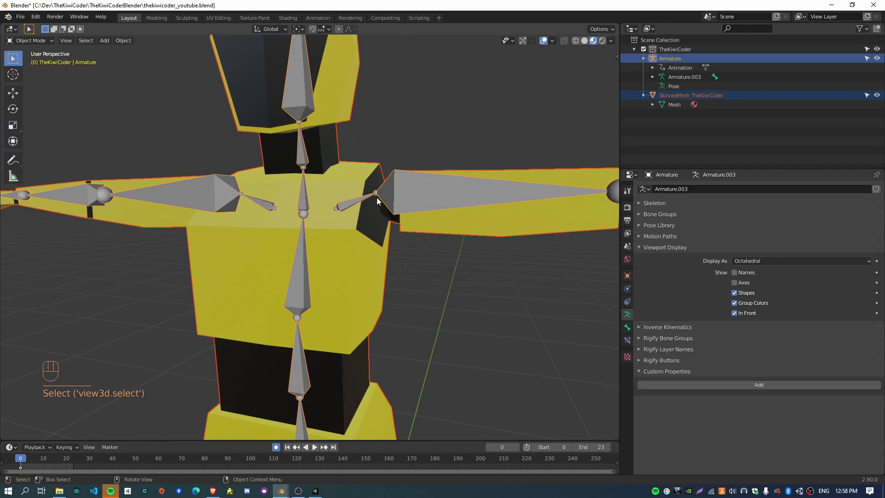
pyautogui.keyDown('shift'); pyautogui.moveTo(447, 213); pyautogui.dragTo(424, 190, button='middle'); pyautogui.keyUp('shift')
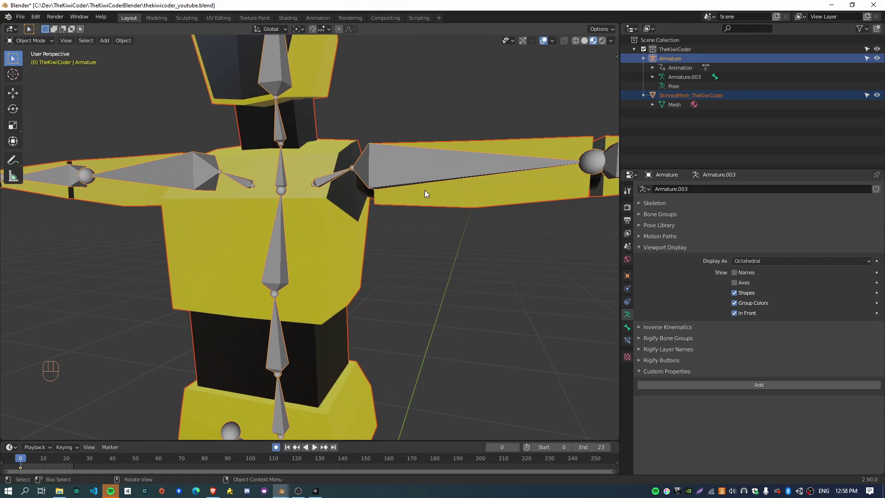
pyautogui.hotkey('ctrl', 'p')
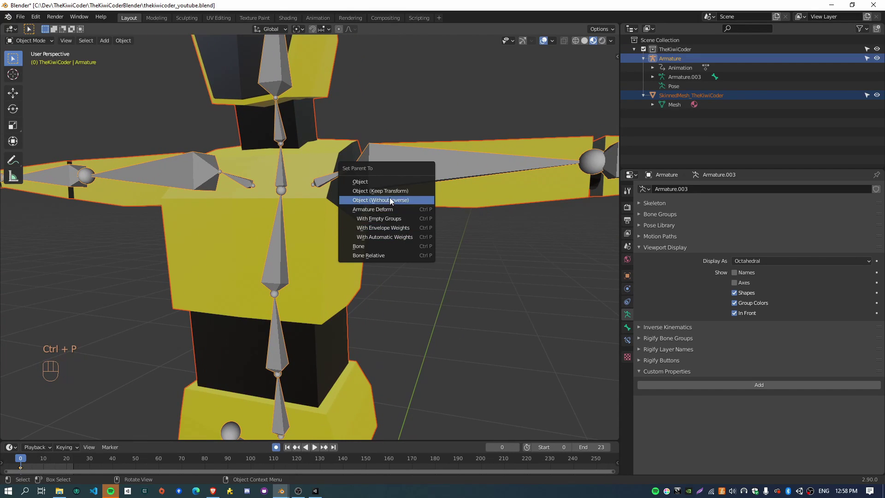
pyautogui.click(363, 217)
pyautogui.click(478, 267)
# Step: List the vertex groups of SkinnedMesh_TheKiwiCoder and select the Ankle_L group
pyautogui.click(671, 123)
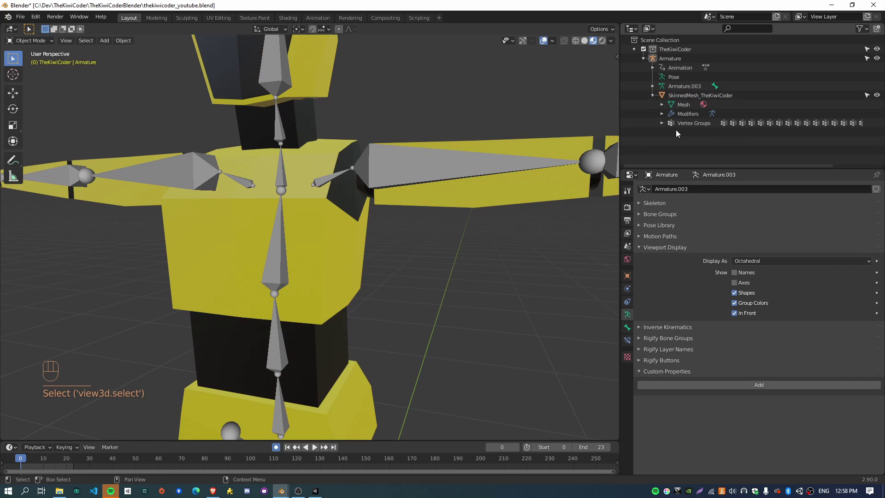
pyautogui.click(700, 130)
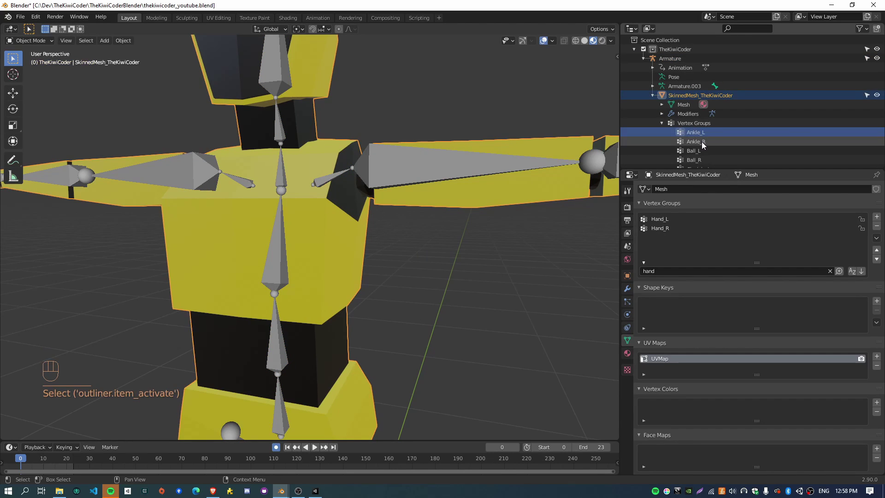
pyautogui.scroll(-2, 701, 138)
# Step: Examine the character's torso, shoulders and arms against the bones that the vertex groups correspond to
pyautogui.moveTo(457, 231); pyautogui.dragTo(415, 244, button='middle')
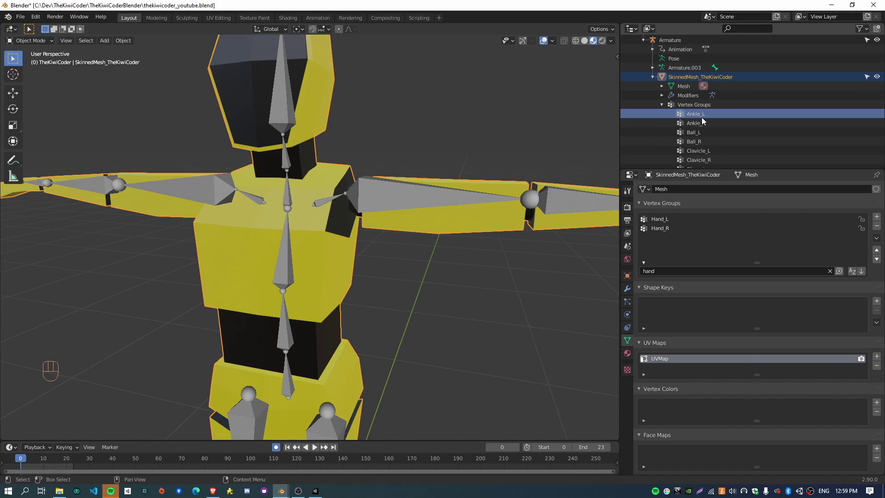
pyautogui.moveTo(371, 271); pyautogui.dragTo(493, 190, button='middle')
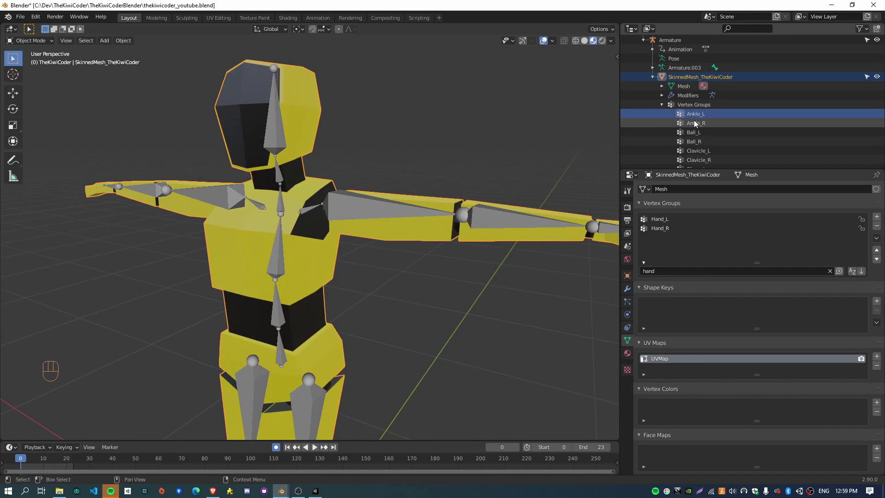
pyautogui.moveTo(319, 270); pyautogui.dragTo(350, 249, button='middle')
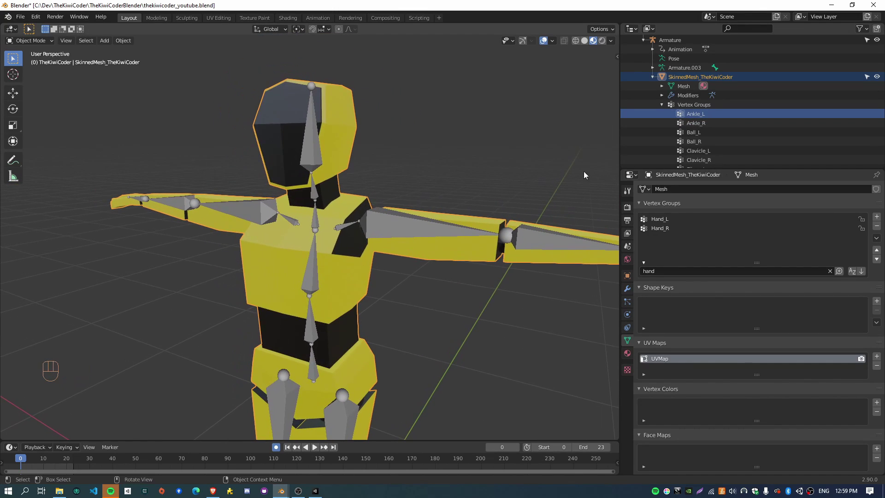
pyautogui.scroll(4, 452, 311)
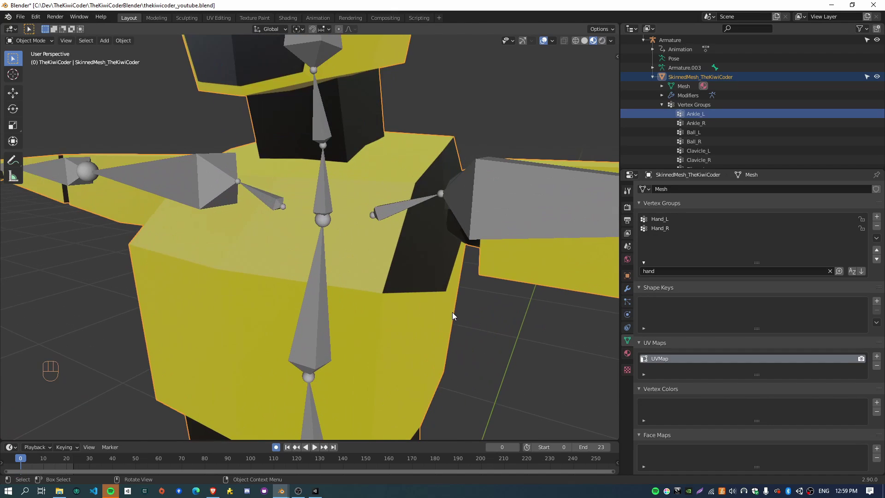
pyautogui.scroll(-1, 457, 313)
pyautogui.keyDown('shift'); pyautogui.moveTo(457, 313); pyautogui.dragTo(432, 295, button='middle'); pyautogui.keyUp('shift')
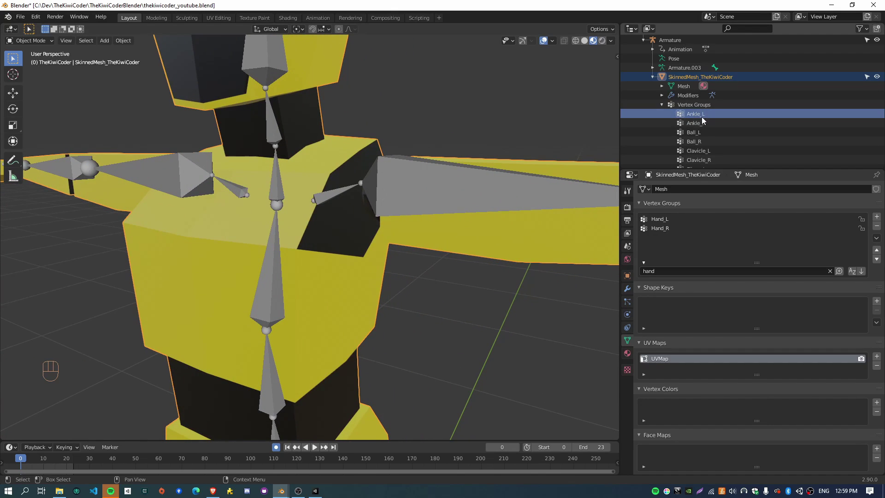
pyautogui.scroll(-6, 389, 272)
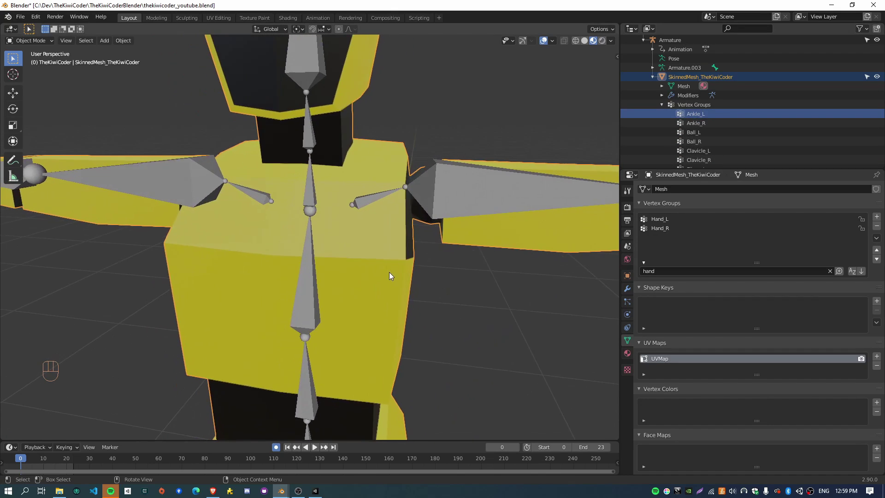
pyautogui.moveTo(426, 267); pyautogui.dragTo(393, 280, button='middle')
# Step: Select the character's mesh again and frame its head, torso and left arm
pyautogui.click(375, 276)
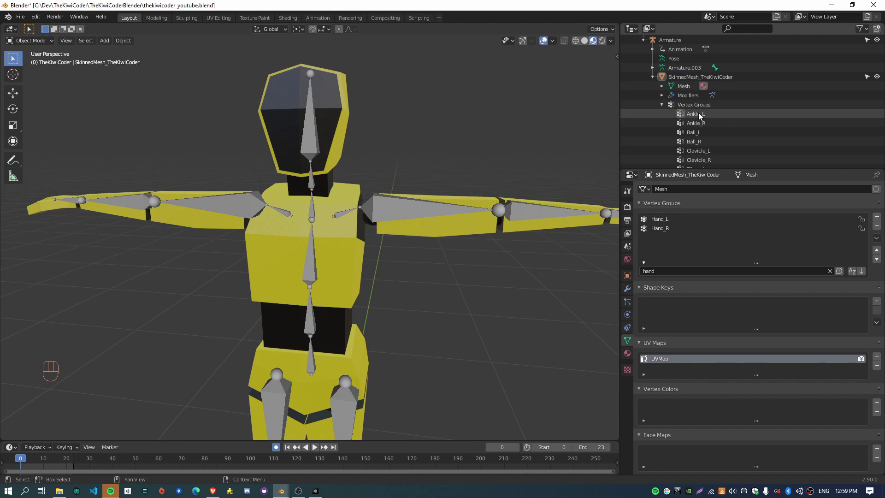
pyautogui.click(338, 270)
pyautogui.moveTo(338, 269); pyautogui.dragTo(444, 292, button='middle')
pyautogui.scroll(4, 379, 215)
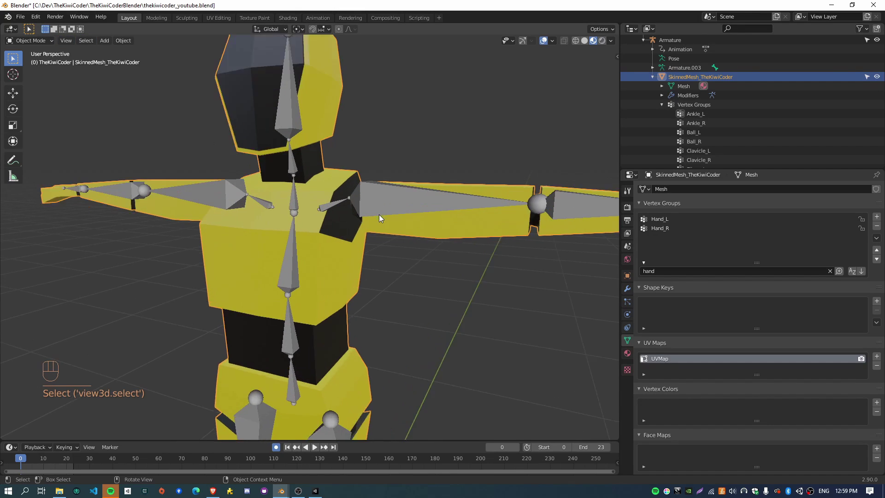
pyautogui.moveTo(378, 215); pyautogui.dragTo(408, 216, button='middle')
pyautogui.scroll(-3, 410, 200)
pyautogui.keyDown('shift'); pyautogui.moveTo(482, 133); pyautogui.dragTo(414, 172, button='middle'); pyautogui.keyUp('shift')
pyautogui.keyDown('shift'); pyautogui.moveTo(255, 132); pyautogui.dragTo(326, 125, button='middle'); pyautogui.keyUp('shift')
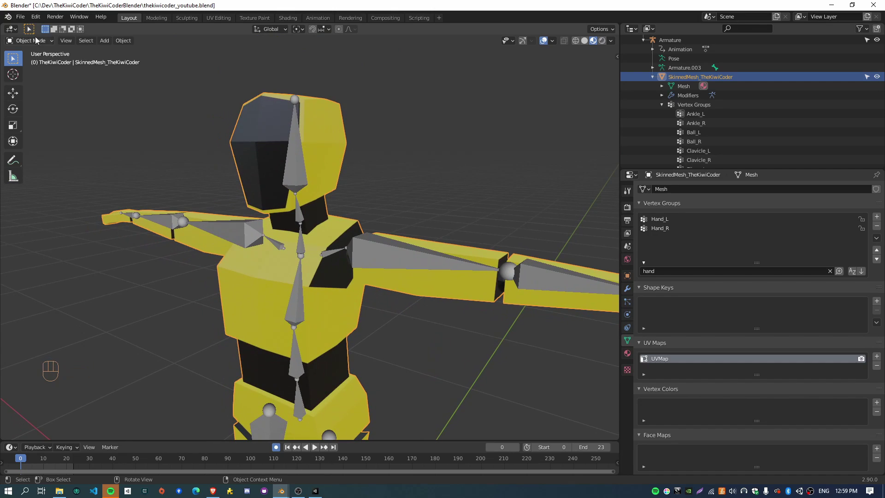
# Step: Put the character mesh in Edit Mode and show its head from the right side in solid shading with X-ray on
pyautogui.click(36, 41)
pyautogui.click(39, 61)
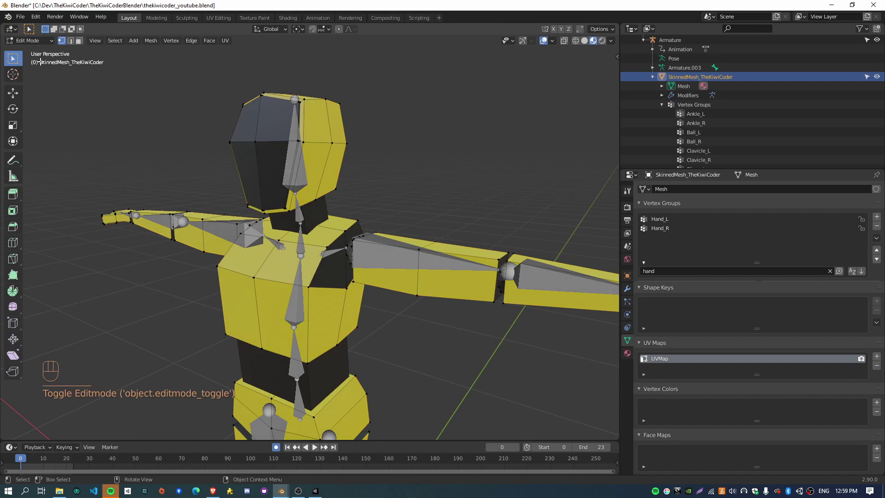
pyautogui.moveTo(443, 183); pyautogui.dragTo(423, 182, button='middle')
pyautogui.press('KP_3')
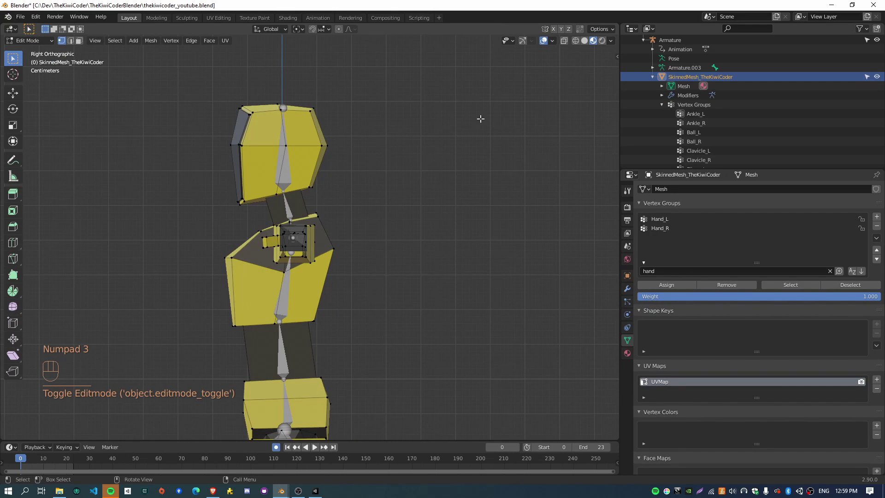
pyautogui.click(584, 41)
pyautogui.moveTo(298, 176)
pyautogui.keyDown('shift'); pyautogui.mouseDown(button='middle')
pyautogui.moveTo(408, 233)
pyautogui.moveTo(465, 208)
pyautogui.moveTo(383, 235)
pyautogui.mouseUp(button='middle'); pyautogui.keyUp('shift')
pyautogui.scroll(4, 408, 232)
pyautogui.hotkey('alt', 'z')
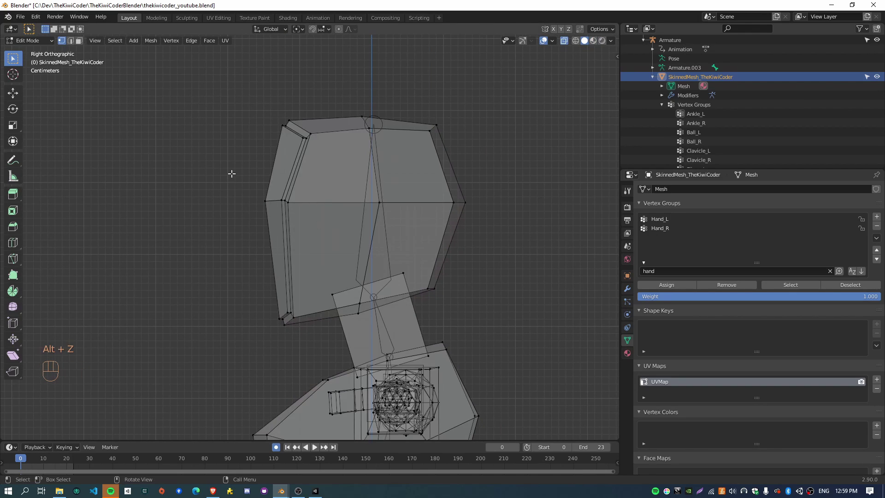
# Step: Select all vertices of the head, through to the far side of the mesh
pyautogui.moveTo(228, 97); pyautogui.dragTo(313, 139)
pyautogui.click(158, 144)
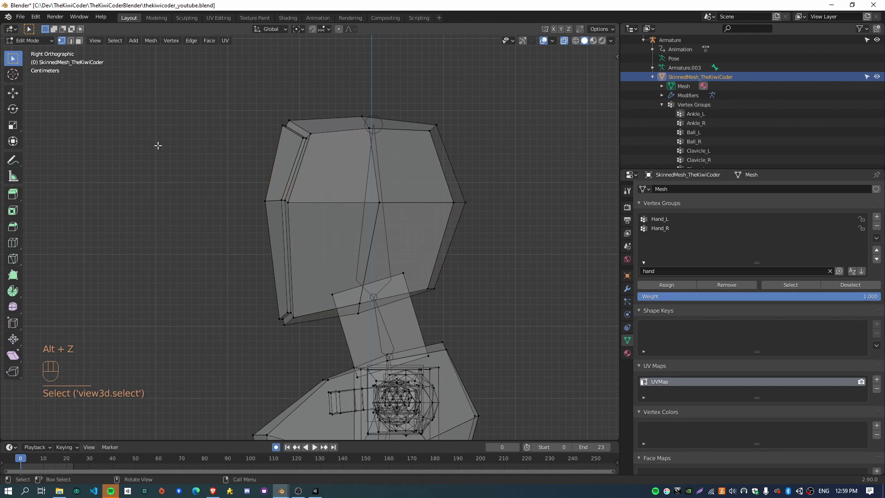
pyautogui.keyDown('shift'); pyautogui.moveTo(384, 246); pyautogui.dragTo(419, 228, button='middle'); pyautogui.keyUp('shift')
pyautogui.moveTo(221, 60); pyautogui.dragTo(528, 312)
pyautogui.moveTo(250, 209); pyautogui.dragTo(280, 230, button='middle')
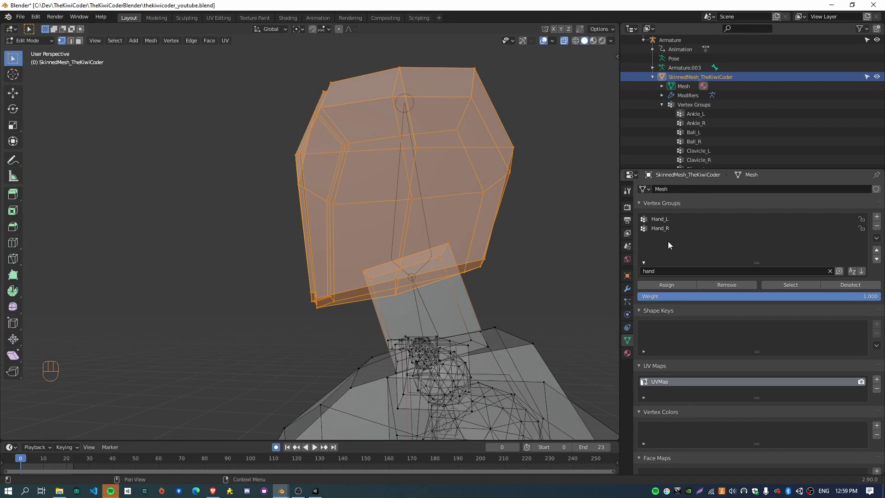
# Step: Clear the vertex group filter and remove the neck's upper vertices from the head selection
pyautogui.click(659, 270)
pyautogui.press('BackSpace')
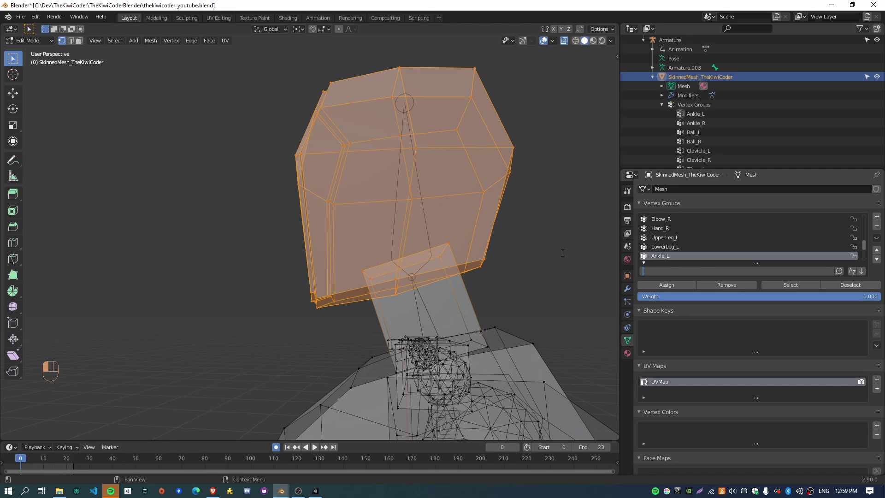
pyautogui.moveTo(545, 241)
pyautogui.mouseDown(button='middle')
pyautogui.moveTo(532, 235)
pyautogui.moveTo(562, 250)
pyautogui.moveTo(550, 242)
pyautogui.mouseUp(button='middle')
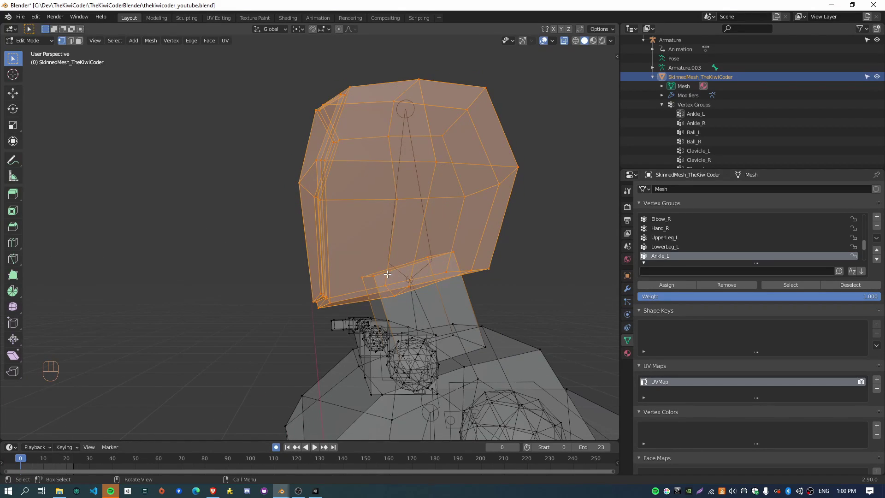
pyautogui.press('KP_3')
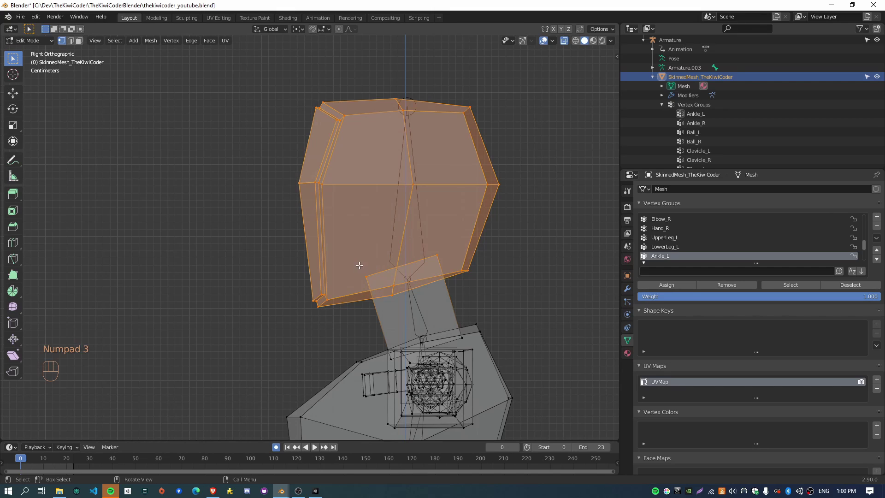
pyautogui.keyDown('ctrl'); pyautogui.moveTo(354, 267); pyautogui.dragTo(376, 283); pyautogui.keyUp('ctrl')
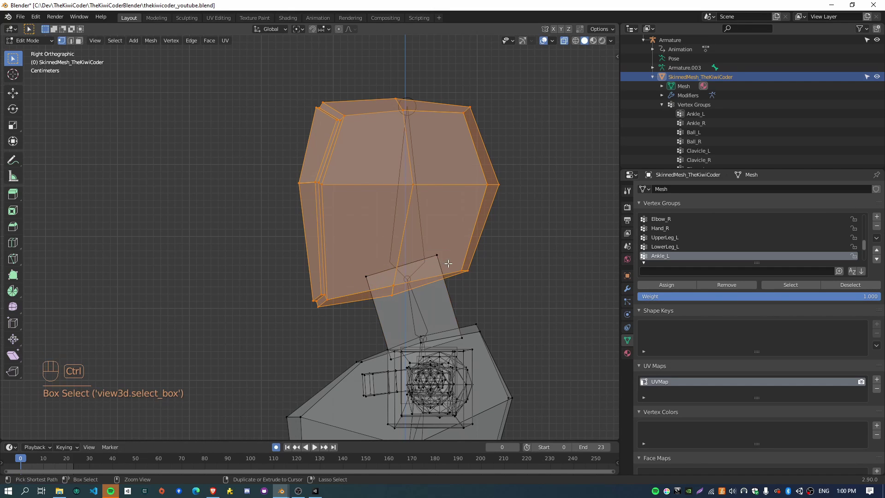
pyautogui.moveTo(350, 226)
pyautogui.mouseDown(button='middle')
pyautogui.moveTo(362, 229)
pyautogui.moveTo(322, 229)
pyautogui.moveTo(364, 230)
pyautogui.mouseUp(button='middle')
# Step: Filter the vertex groups by "head", assign the selected vertices to the Head group with weight 1.000, and clear the selection
pyautogui.click(658, 270)
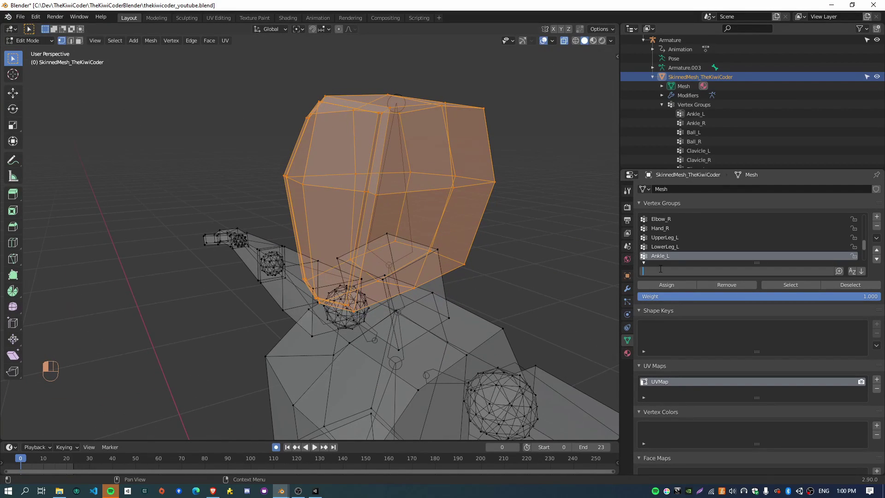
pyautogui.write('head')
pyautogui.click(656, 219)
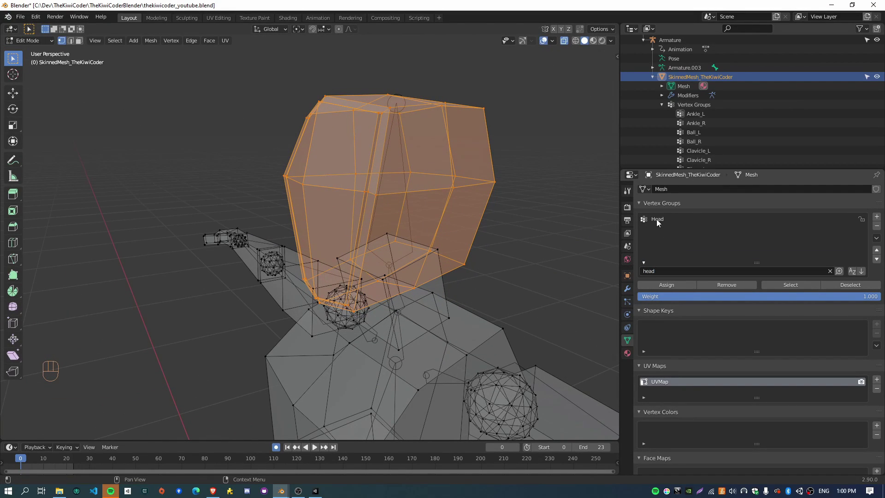
pyautogui.click(661, 219)
pyautogui.click(668, 285)
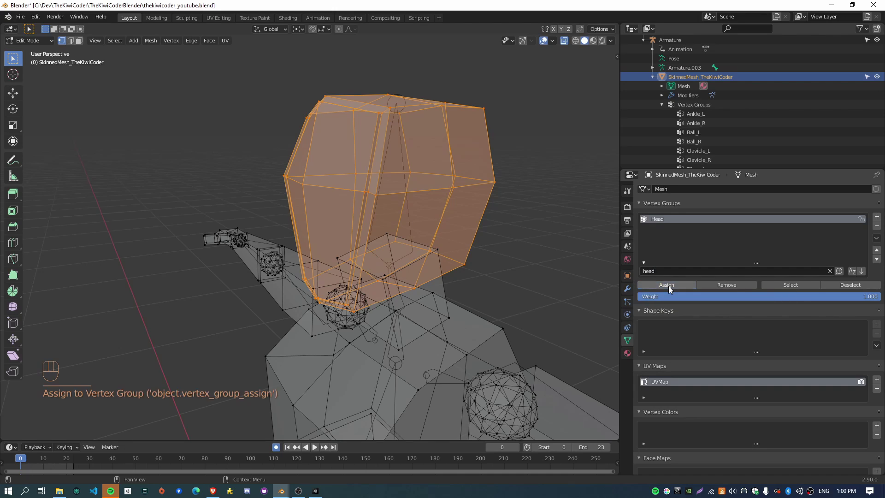
pyautogui.click(530, 276)
# Step: Return to Object Mode, put the armature in Pose Mode and select the Head bone
pyautogui.moveTo(458, 260); pyautogui.dragTo(323, 175, button='middle')
pyautogui.click(33, 40)
pyautogui.click(46, 49)
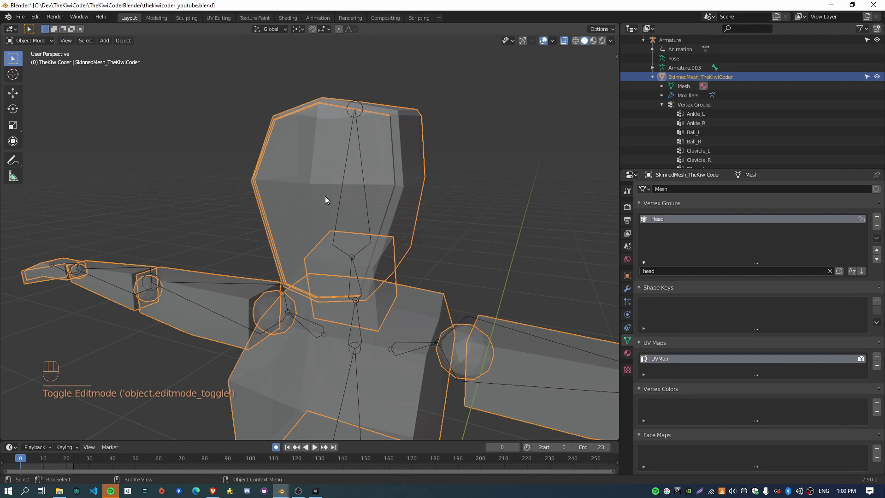
pyautogui.click(360, 183)
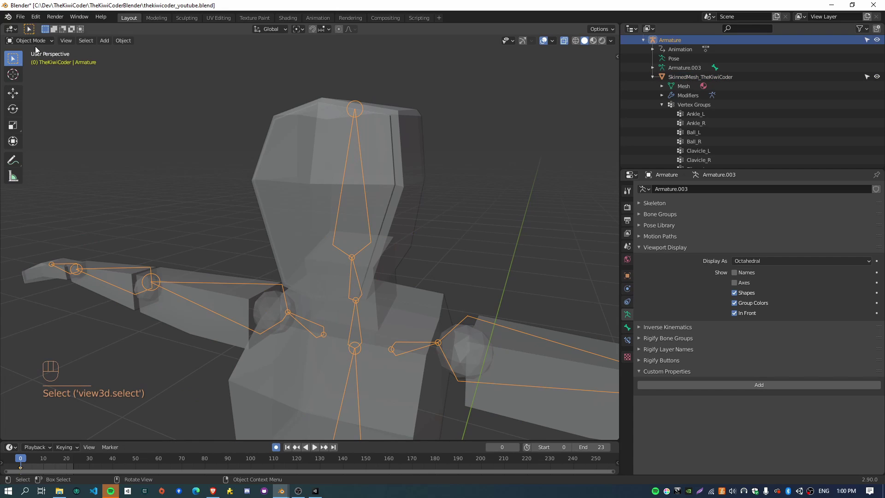
pyautogui.click(31, 42)
pyautogui.click(37, 72)
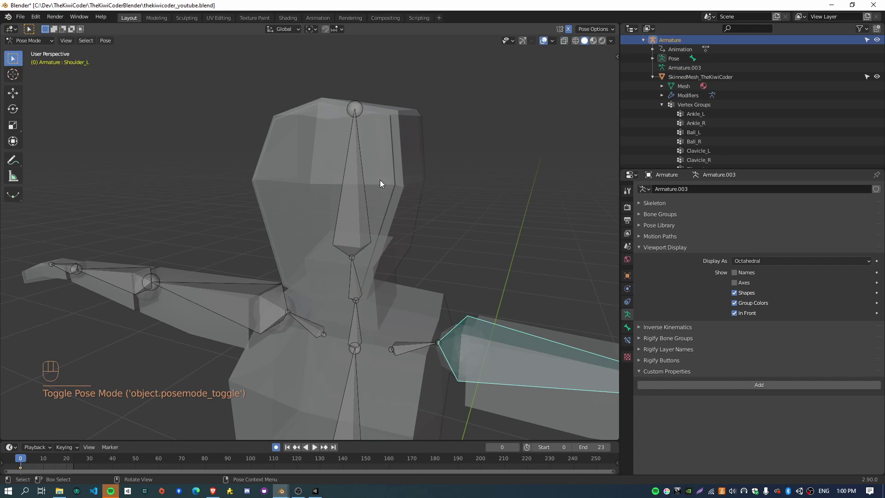
pyautogui.click(359, 154)
# Step: Rotate the Head bone from two viewing directions to test the head's skinning, and clear its pose rotation
pyautogui.moveTo(440, 244); pyautogui.dragTo(475, 223, button='middle')
pyautogui.press('r')
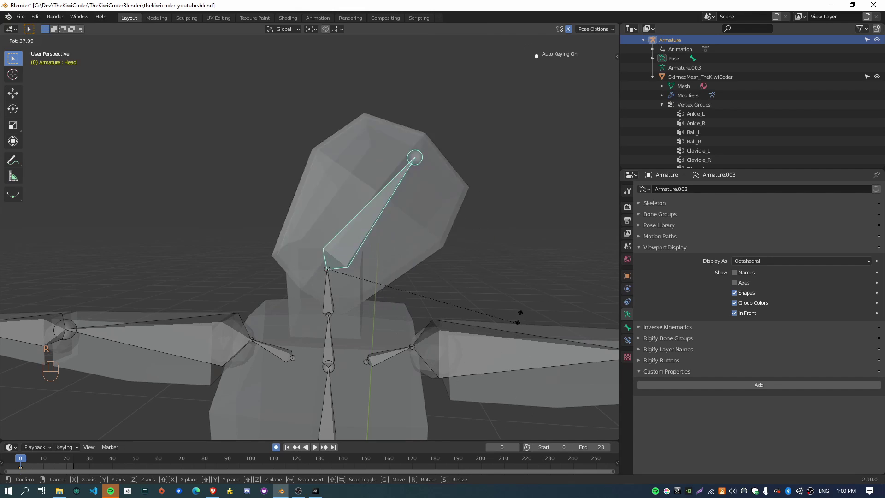
pyautogui.click(427, 196)
pyautogui.moveTo(470, 212); pyautogui.dragTo(375, 221, button='middle')
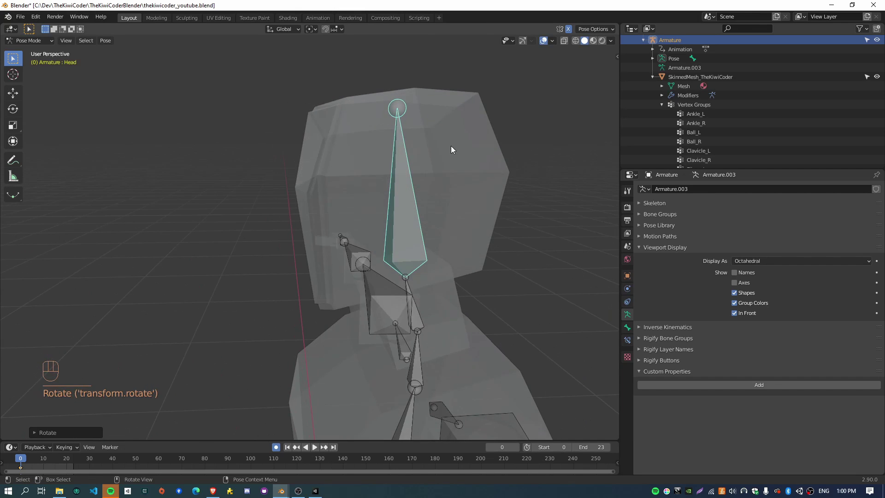
pyautogui.press('r')
pyautogui.click(398, 154)
pyautogui.hotkey('alt', 'r')
pyautogui.moveTo(462, 231); pyautogui.dragTo(452, 261, button='middle')
pyautogui.press('KP_1')
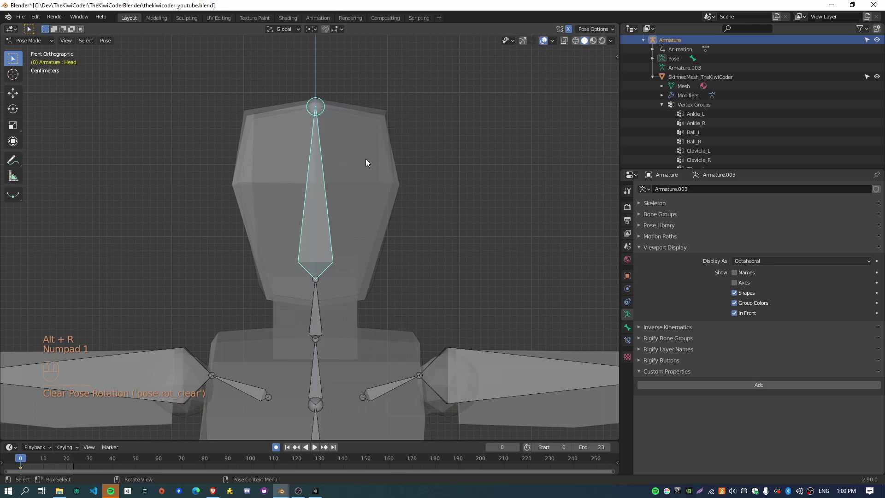
pyautogui.moveTo(446, 198); pyautogui.dragTo(413, 256, button='middle')
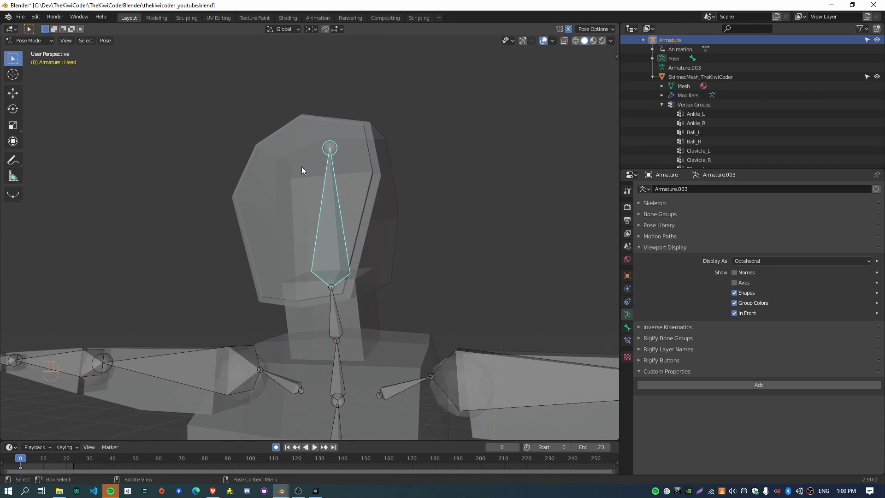
# Step: Leave Pose Mode, select the character mesh and open it in Edit Mode, seen from the right side
pyautogui.click(31, 40)
pyautogui.press('Tab')
pyautogui.click(35, 40)
pyautogui.click(37, 54)
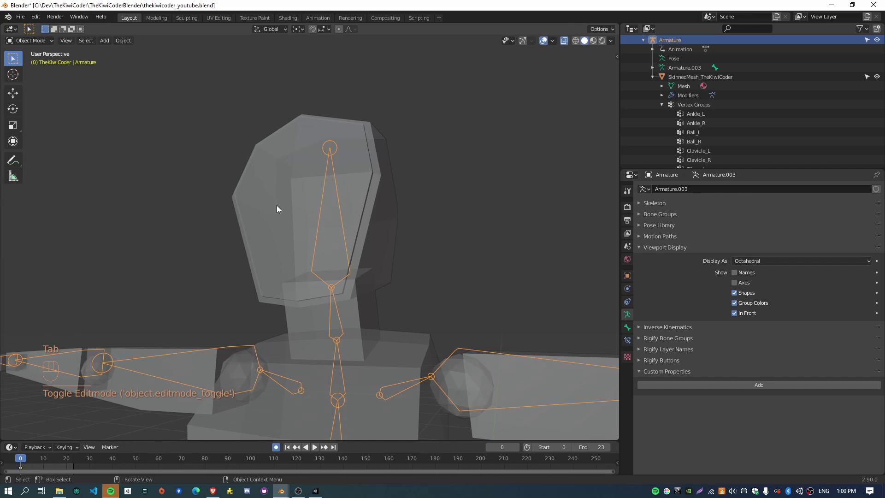
pyautogui.click(276, 205)
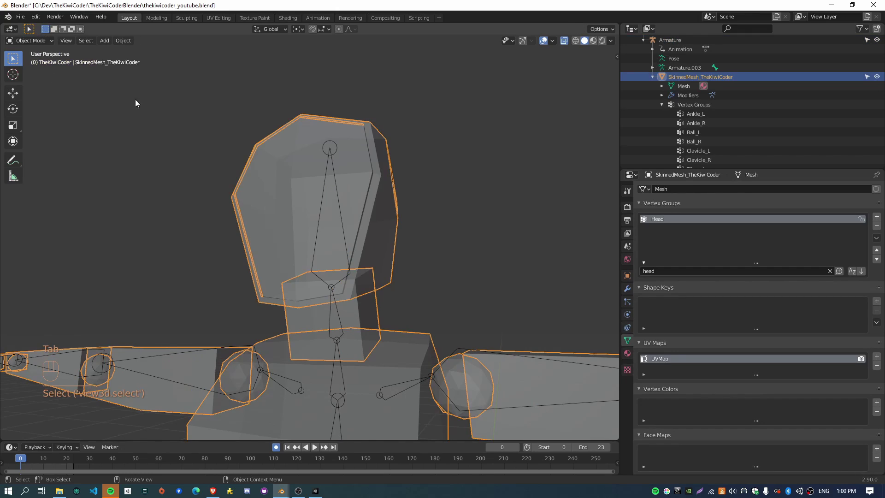
pyautogui.click(22, 40)
pyautogui.press('Tab')
pyautogui.moveTo(470, 286); pyautogui.dragTo(444, 296, button='middle')
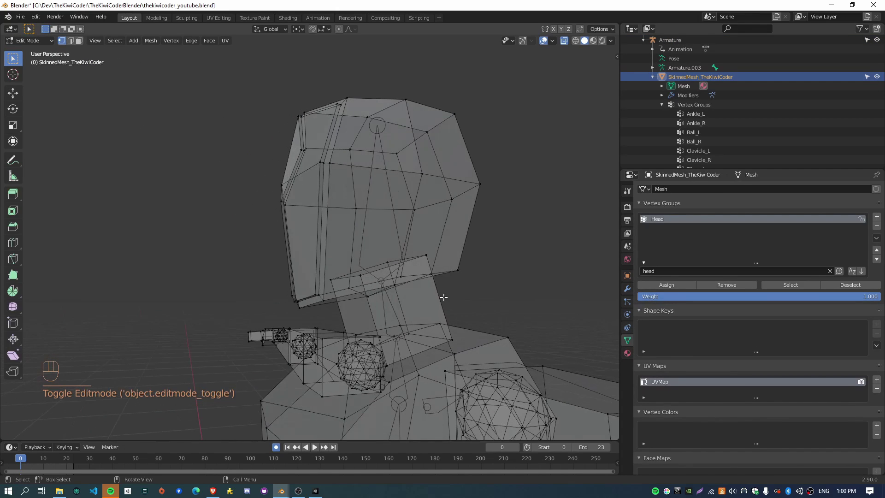
pyautogui.press('KP_3')
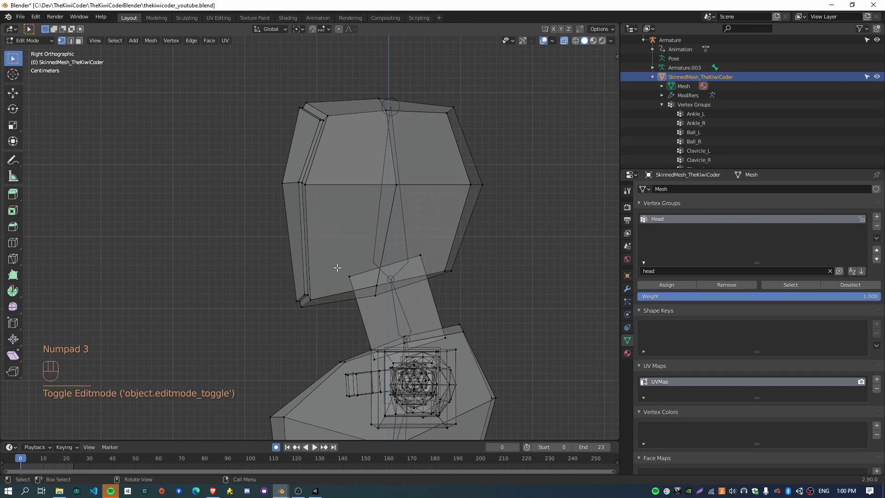
# Step: Select the upper and lower corner vertices of the neck block and check the selection from other angles
pyautogui.keyDown('shift'); pyautogui.moveTo(337, 267); pyautogui.dragTo(362, 285); pyautogui.keyUp('shift')
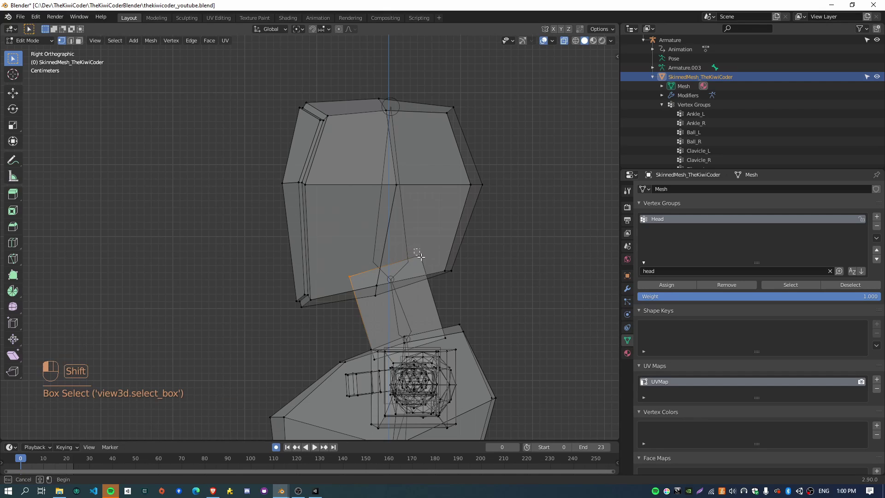
pyautogui.keyDown('shift'); pyautogui.moveTo(420, 257); pyautogui.dragTo(422, 261); pyautogui.keyUp('shift')
pyautogui.keyDown('shift'); pyautogui.moveTo(442, 336); pyautogui.dragTo(443, 344); pyautogui.keyUp('shift')
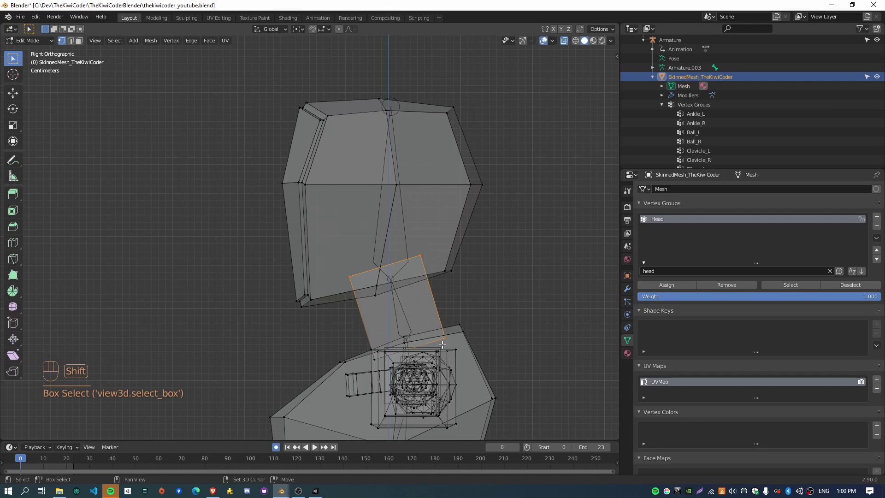
pyautogui.keyDown('shift'); pyautogui.moveTo(372, 358); pyautogui.dragTo(378, 364); pyautogui.keyUp('shift')
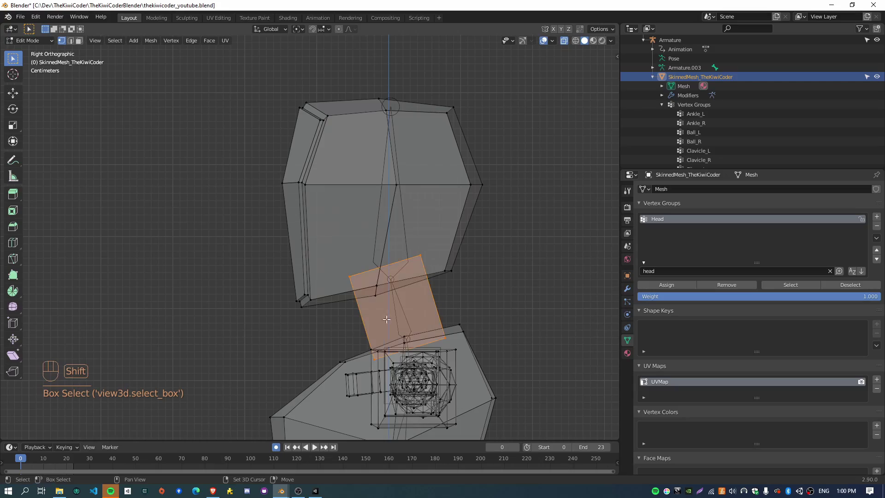
pyautogui.moveTo(412, 306); pyautogui.dragTo(317, 278, button='middle')
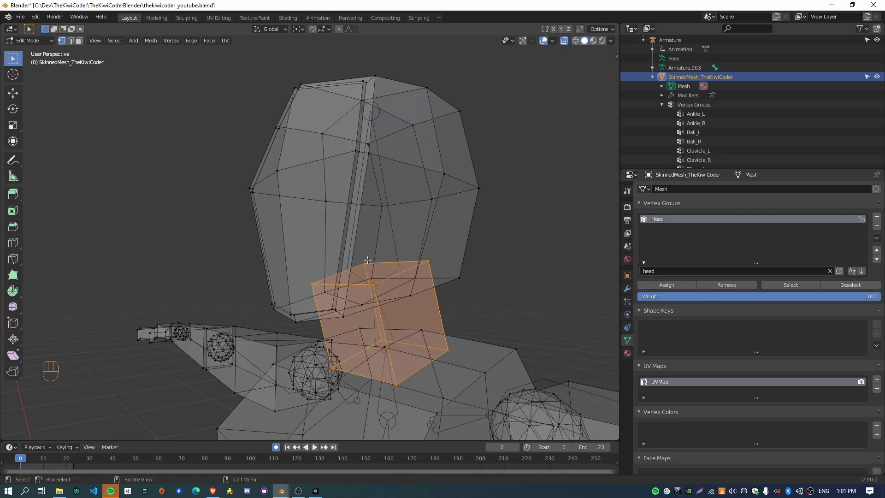
pyautogui.moveTo(339, 298); pyautogui.dragTo(605, 280, button='middle')
# Step: Filter the vertex groups by "neck", assign the selected vertices to the Neck group with weight 1.000, and clear the selection
pyautogui.click(661, 274)
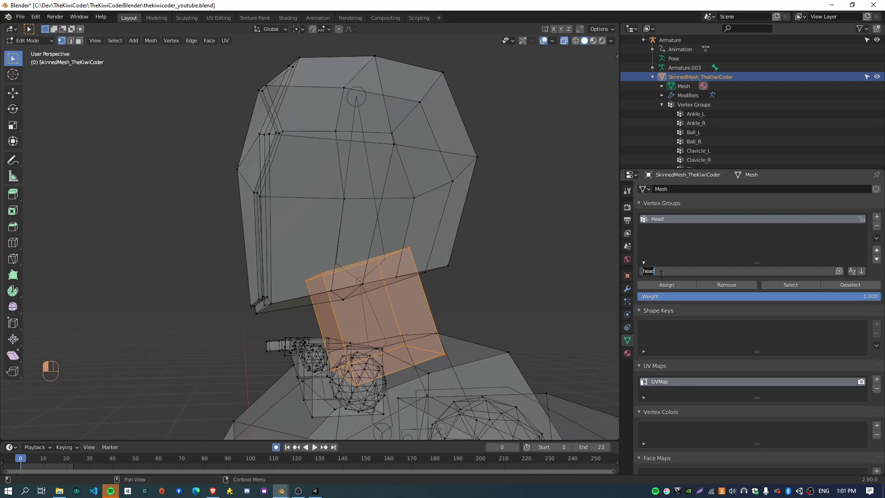
pyautogui.write('neck')
pyautogui.press('Return')
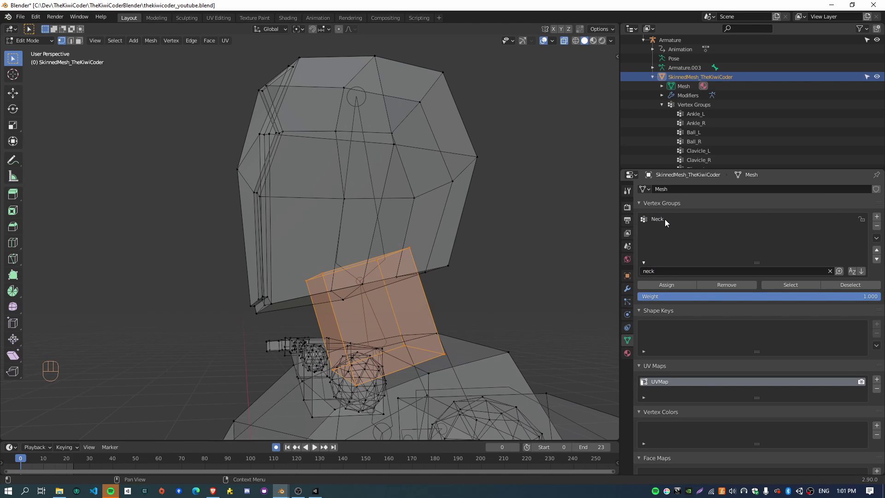
pyautogui.click(664, 219)
pyautogui.click(671, 286)
pyautogui.moveTo(365, 307); pyautogui.dragTo(358, 257, button='middle')
pyautogui.moveTo(425, 221); pyautogui.dragTo(381, 279, button='middle')
pyautogui.click(381, 279)
# Step: Switch the mesh to face selection and turn off X-ray, viewing the torso from the front
pyautogui.moveTo(557, 356); pyautogui.dragTo(409, 310, button='middle')
pyautogui.moveTo(402, 224); pyautogui.dragTo(466, 245, button='middle')
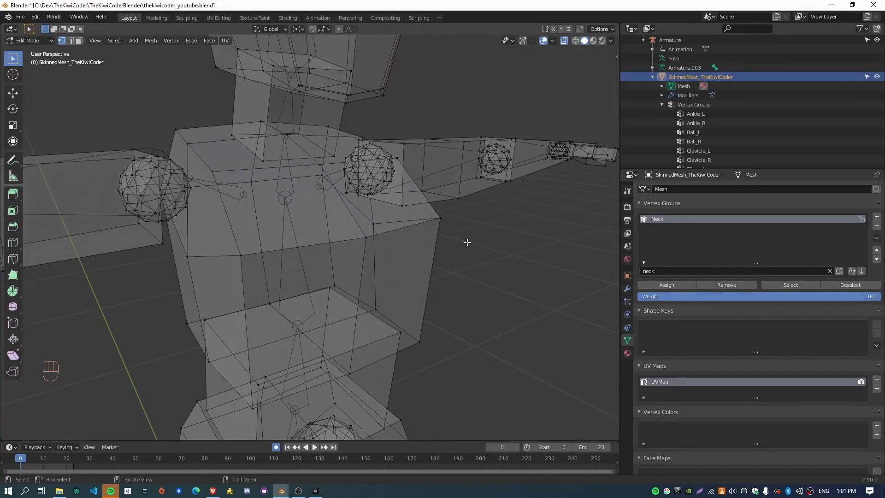
pyautogui.moveTo(322, 188); pyautogui.dragTo(369, 200, button='middle')
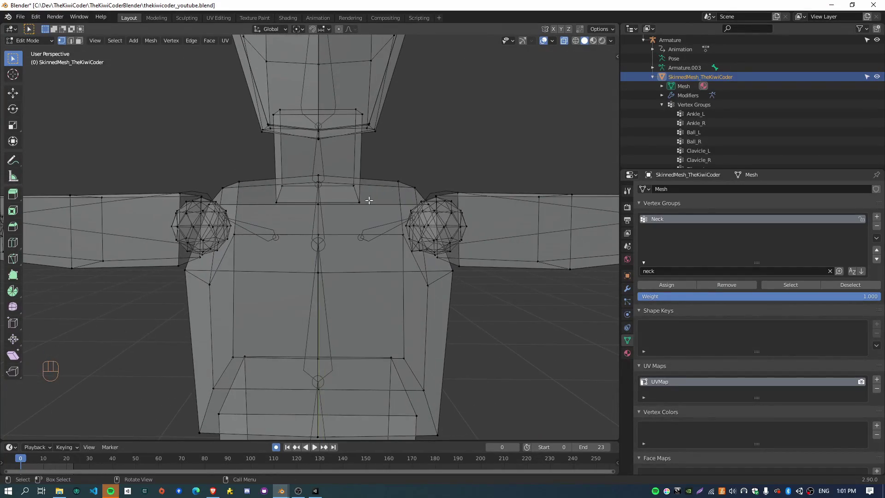
pyautogui.click(80, 41)
pyautogui.moveTo(241, 162); pyautogui.dragTo(336, 269, button='middle')
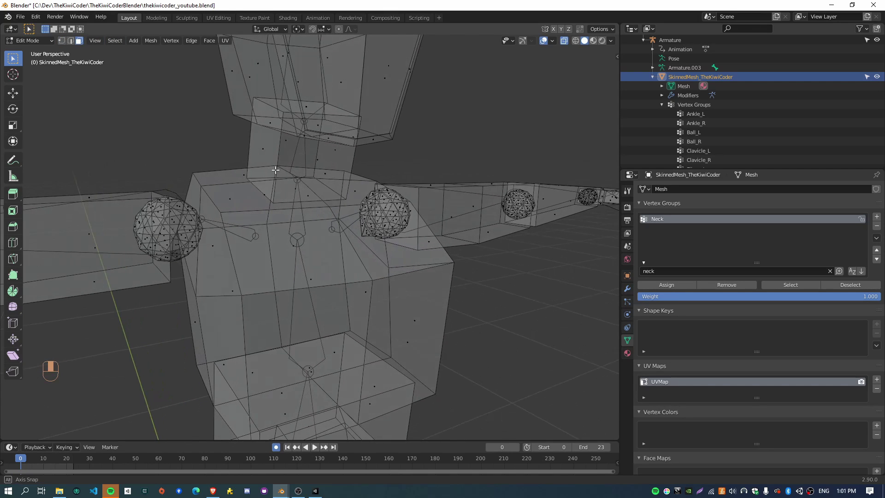
pyautogui.hotkey('alt', 'z')
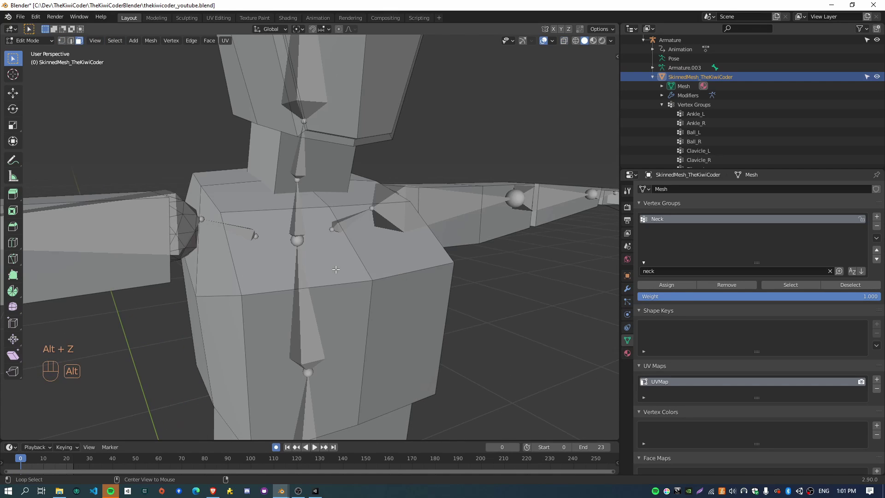
pyautogui.moveTo(385, 292); pyautogui.dragTo(326, 256, button='middle')
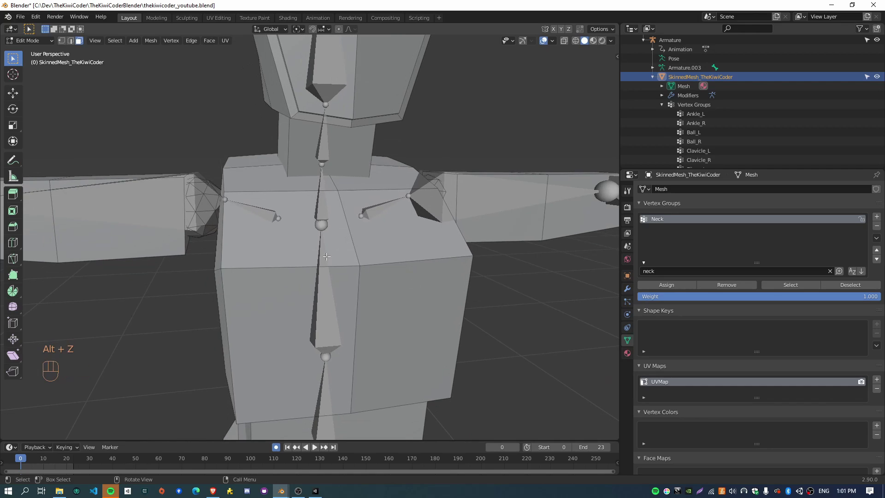
# Step: Select the chest block's front, upper and side faces one by one
pyautogui.click(286, 232)
pyautogui.keyDown('shift'); pyautogui.click(405, 237); pyautogui.keyUp('shift')
pyautogui.keyDown('shift'); pyautogui.click(411, 298); pyautogui.keyUp('shift')
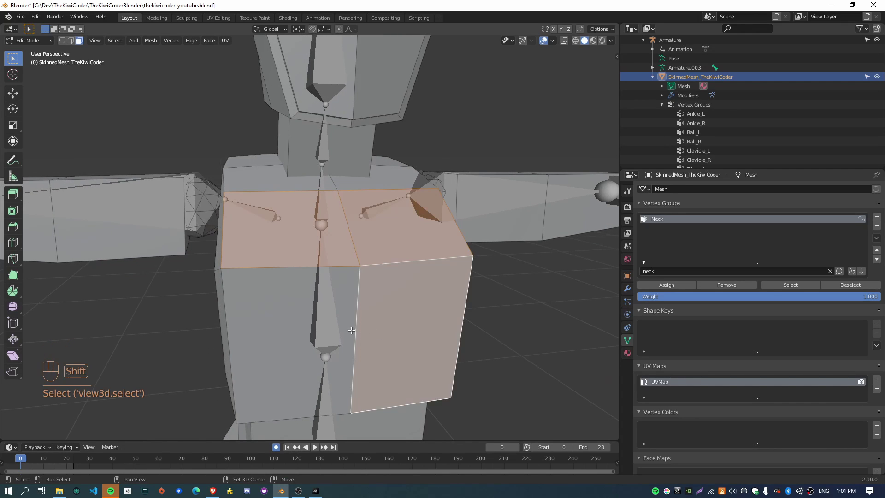
pyautogui.keyDown('shift'); pyautogui.click(283, 329); pyautogui.keyUp('shift')
pyautogui.keyDown('shift'); pyautogui.click(280, 183); pyautogui.keyUp('shift')
pyautogui.keyDown('shift'); pyautogui.click(357, 183); pyautogui.keyUp('shift')
pyautogui.keyDown('shift'); pyautogui.click(244, 164); pyautogui.keyUp('shift')
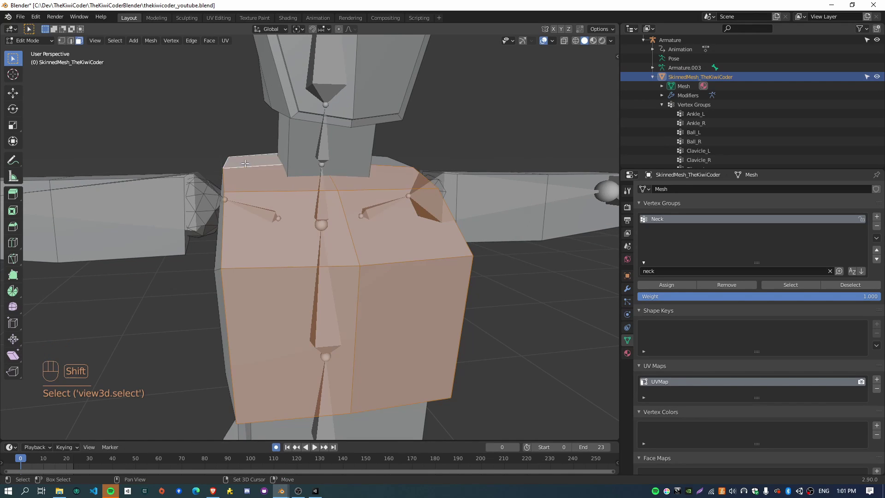
pyautogui.keyDown('shift'); pyautogui.click(385, 160); pyautogui.keyUp('shift')
pyautogui.moveTo(296, 231); pyautogui.dragTo(363, 210, button='middle')
pyautogui.keyDown('shift'); pyautogui.click(285, 213); pyautogui.keyUp('shift')
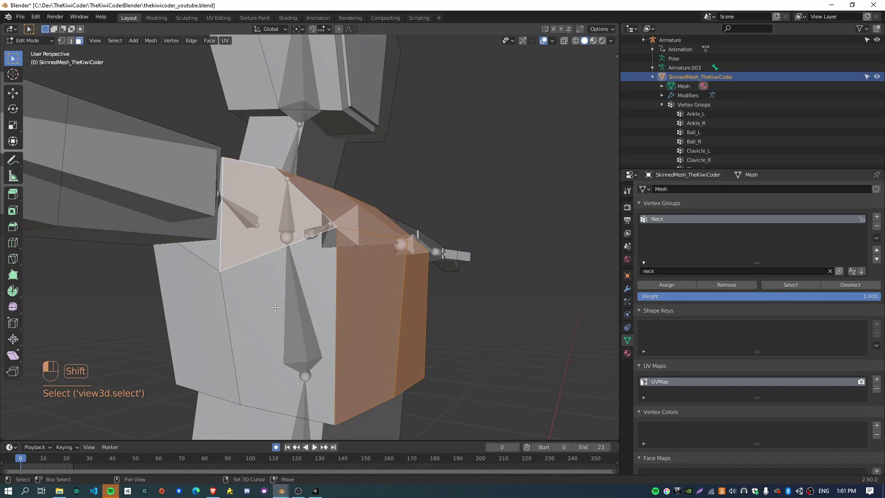
pyautogui.keyDown('shift'); pyautogui.click(286, 304); pyautogui.keyUp('shift')
# Step: Filter the vertex groups by "spine", and clear the filter to list all groups
pyautogui.click(671, 268)
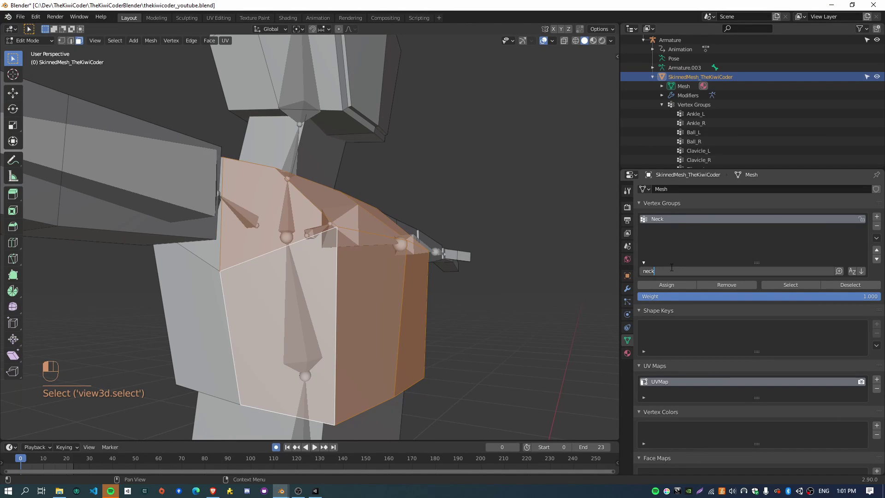
pyautogui.hotkey('ctrl', 'a')
pyautogui.write('spine')
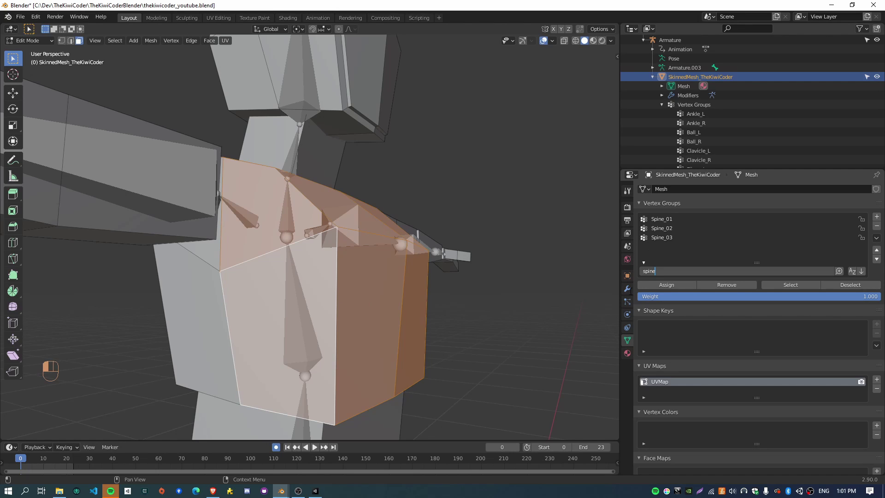
pyautogui.press('Return')
pyautogui.click(665, 272)
pyautogui.hotkey('ctrl', 'a')
pyautogui.press('BackSpace')
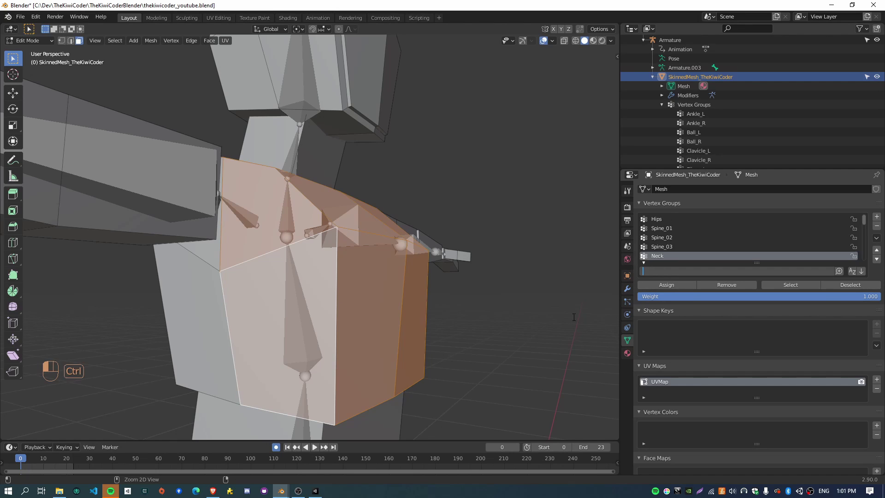
pyautogui.press('Return')
# Step: Select one upper chest face and grow the selection until it covers the whole chest block
pyautogui.moveTo(511, 334); pyautogui.dragTo(305, 286, button='middle')
pyautogui.click(317, 290)
pyautogui.click(309, 209)
pyautogui.moveTo(406, 225); pyautogui.dragTo(391, 251, button='middle')
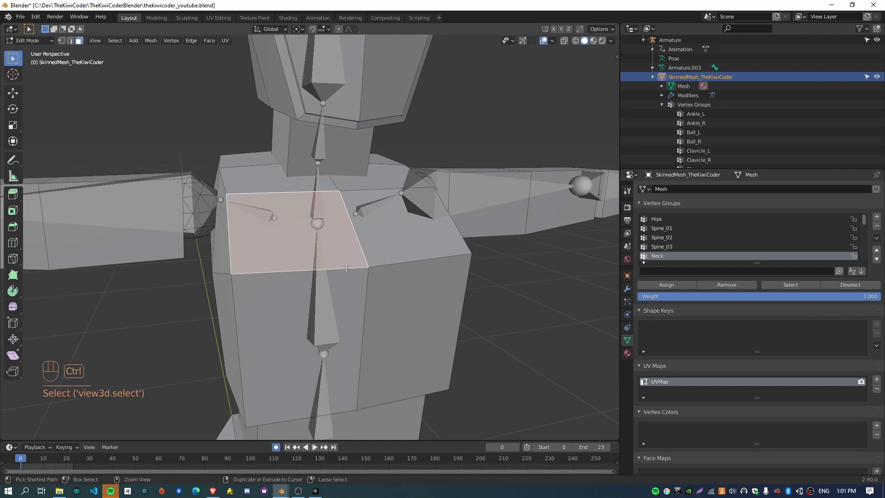
pyautogui.press('ctrl+KP_Add')
pyautogui.moveTo(345, 267); pyautogui.dragTo(330, 250, button='middle')
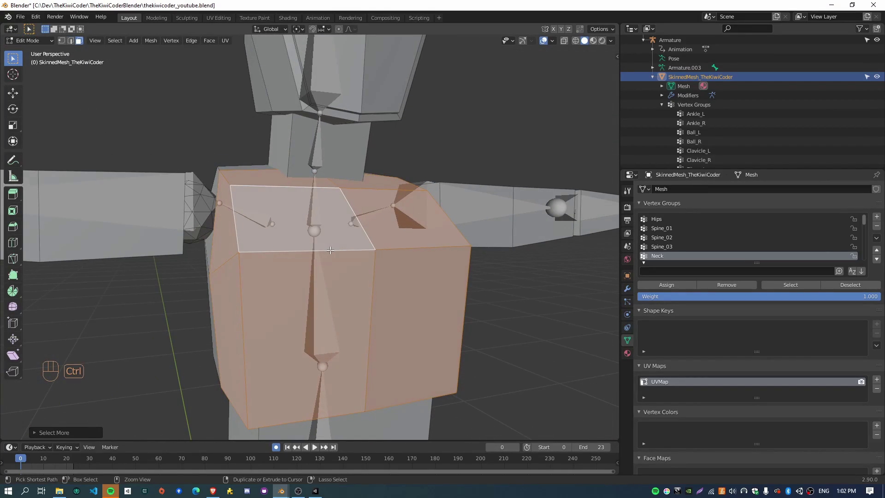
pyautogui.press('ctrl+KP_Add')
pyautogui.moveTo(488, 217); pyautogui.dragTo(302, 195, button='middle')
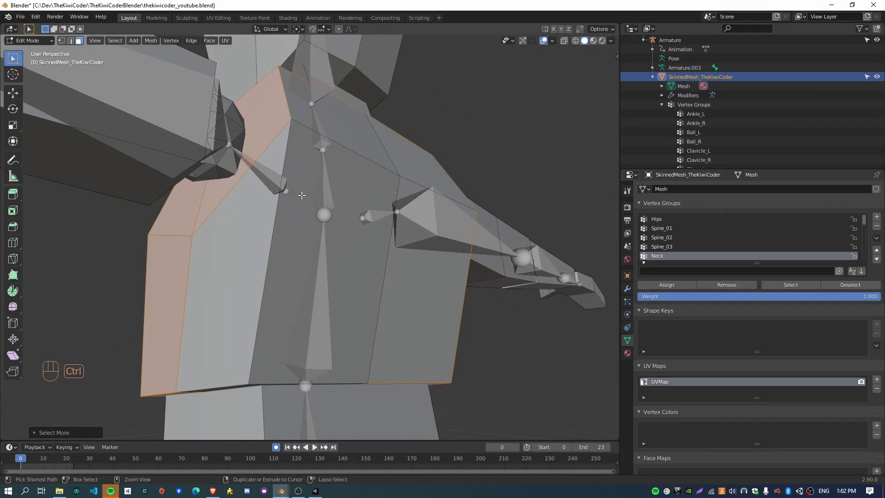
pyautogui.press('ctrl+KP_Add')
pyautogui.moveTo(444, 309); pyautogui.dragTo(506, 286, button='middle')
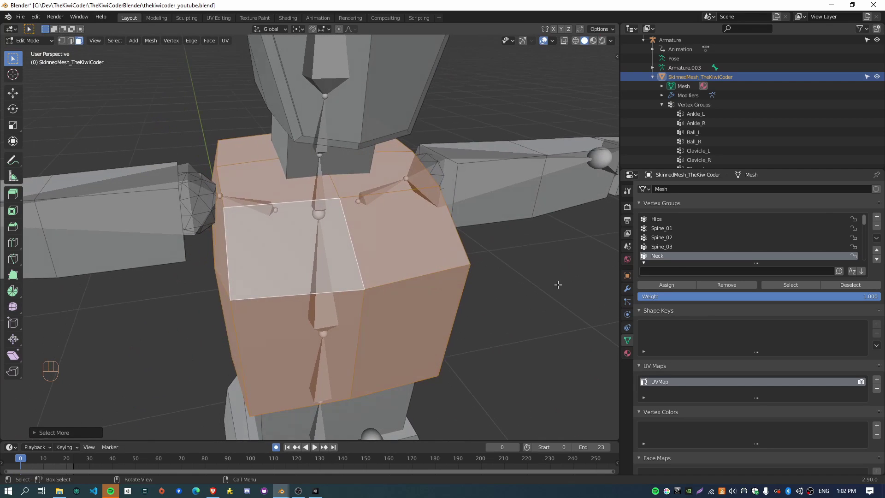
# Step: Assign the chest block to the Spine_02 vertex group with weight 1.000, and clear the selection
pyautogui.click(665, 238)
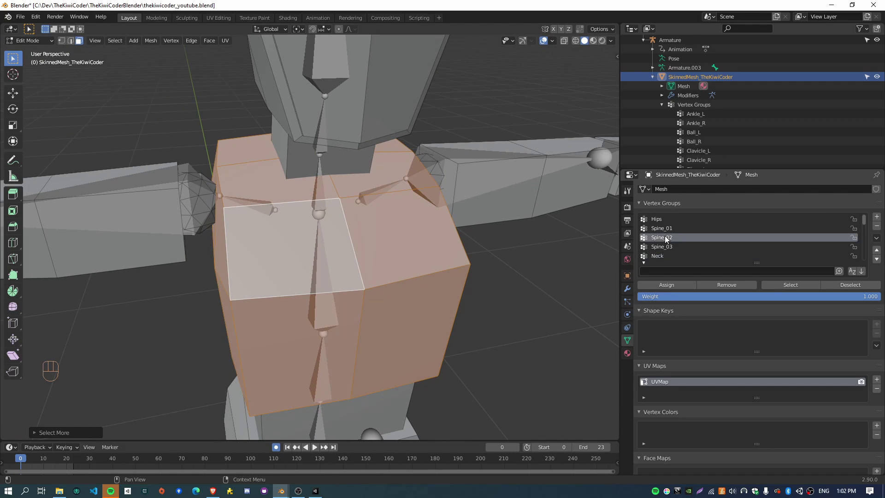
pyautogui.click(665, 284)
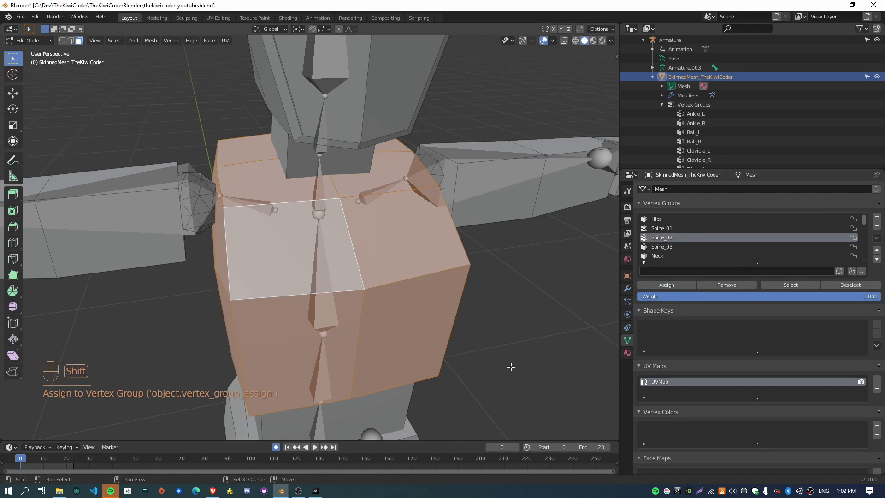
pyautogui.keyDown('shift'); pyautogui.moveTo(509, 364); pyautogui.dragTo(480, 311, button='middle'); pyautogui.keyUp('shift')
pyautogui.click(479, 311)
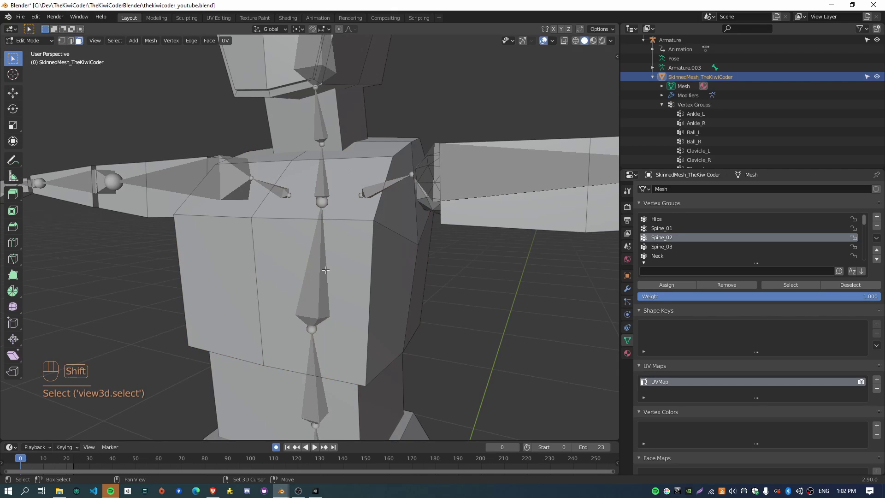
# Step: Select the character's entire left shoulder ball from one of its faces and check it from several angles
pyautogui.keyDown('shift'); pyautogui.moveTo(522, 278); pyautogui.dragTo(305, 332, button='middle'); pyautogui.keyUp('shift')
pyautogui.moveTo(289, 283); pyautogui.dragTo(400, 302, button='middle')
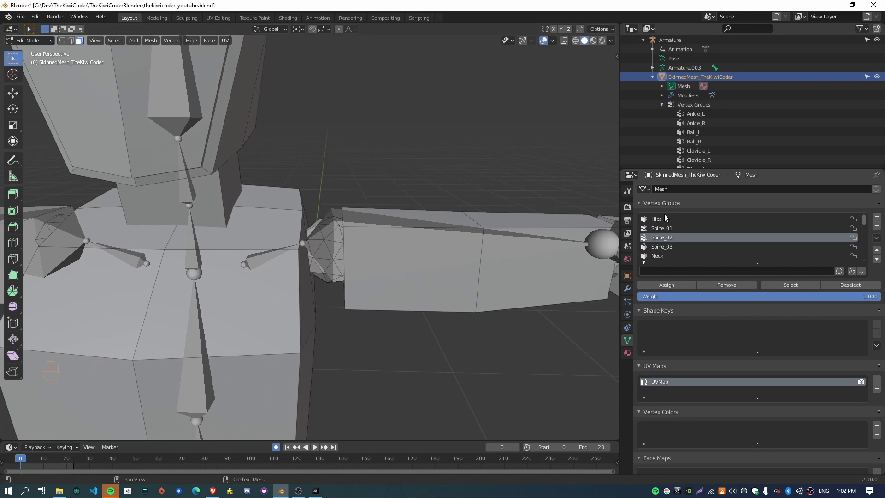
pyautogui.moveTo(336, 253); pyautogui.dragTo(342, 271, button='middle')
pyautogui.click(317, 229)
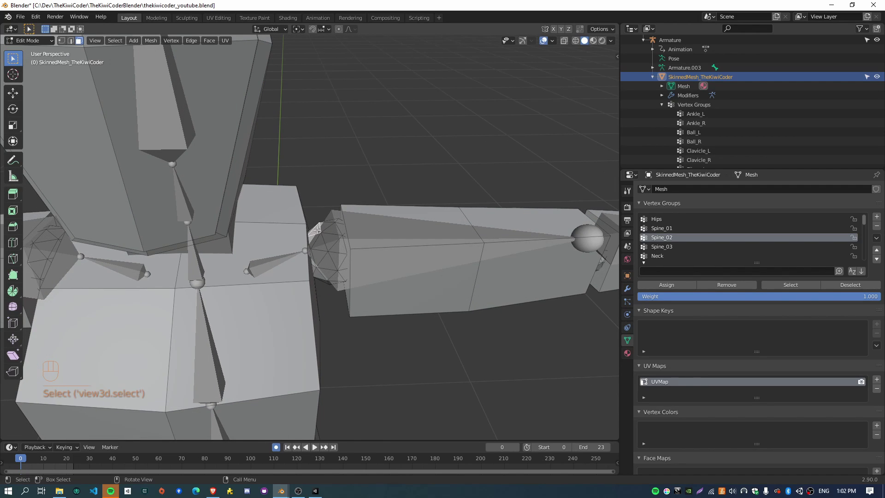
pyautogui.moveTo(488, 196); pyautogui.dragTo(326, 230, button='middle')
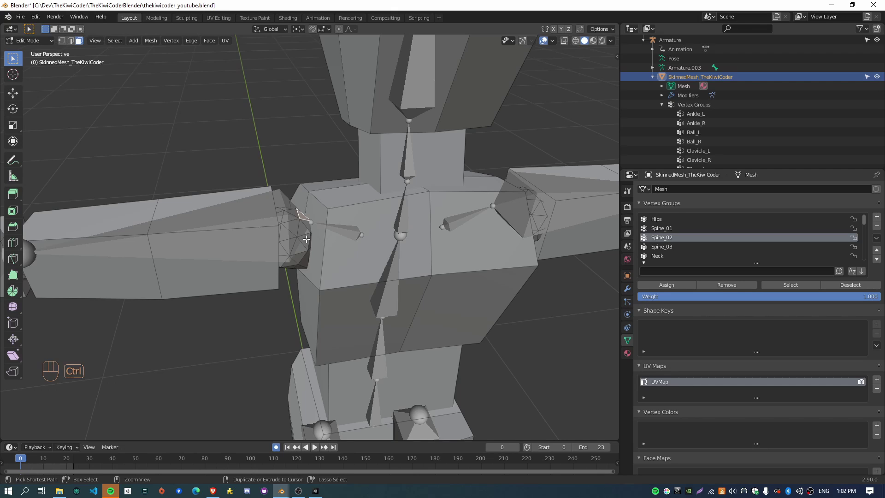
pyautogui.hotkey('ctrl', 'l')
pyautogui.keyDown('shift'); pyautogui.moveTo(320, 272); pyautogui.dragTo(245, 248, button='middle'); pyautogui.keyUp('shift')
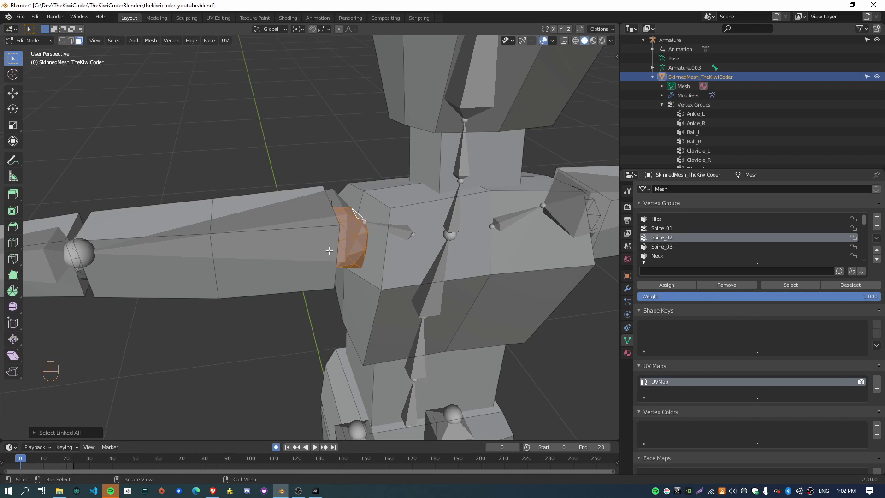
pyautogui.moveTo(329, 250); pyautogui.dragTo(350, 243, button='middle')
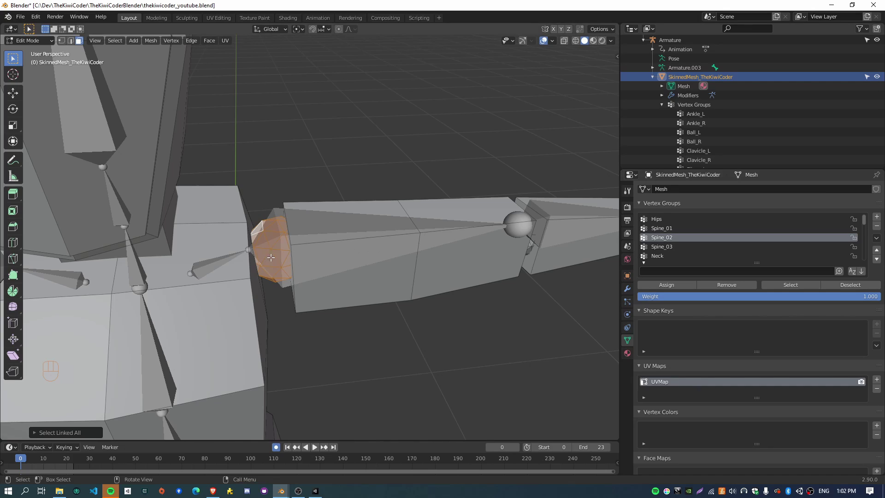
pyautogui.moveTo(369, 242); pyautogui.dragTo(341, 215, button='middle')
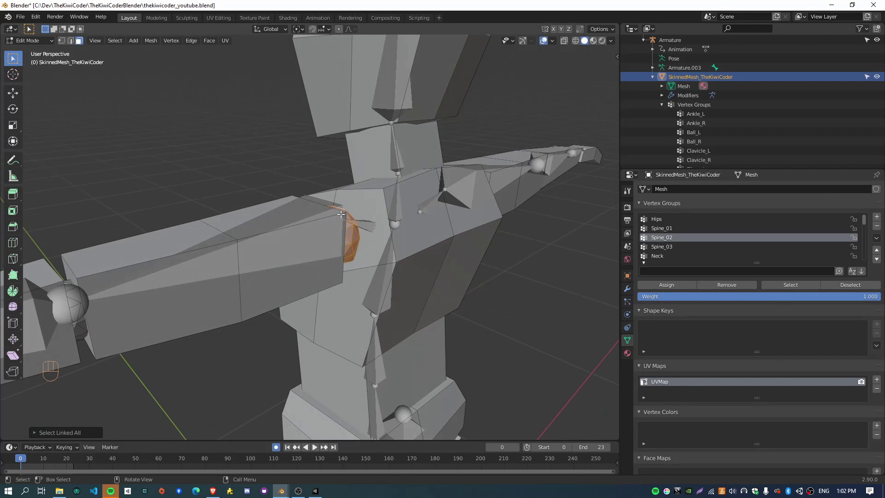
pyautogui.moveTo(236, 249); pyautogui.dragTo(338, 266, button='middle')
pyautogui.moveTo(399, 234); pyautogui.dragTo(327, 237, button='middle')
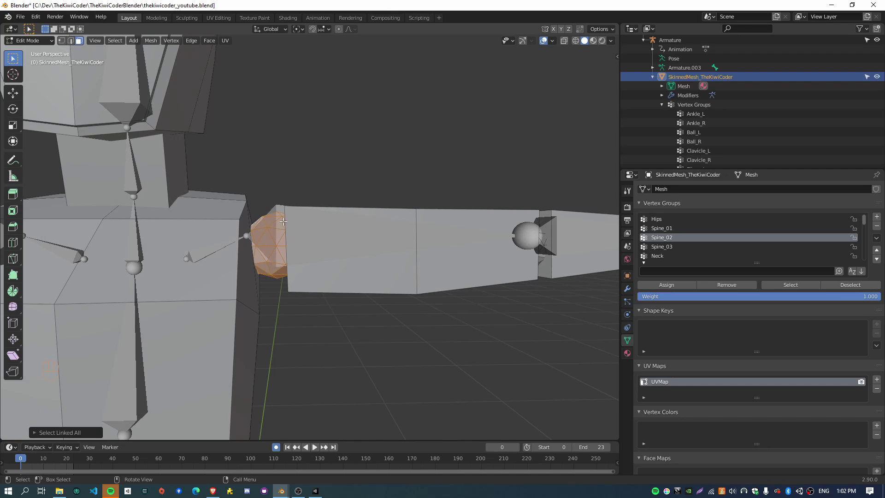
pyautogui.moveTo(301, 286); pyautogui.dragTo(405, 298, button='middle')
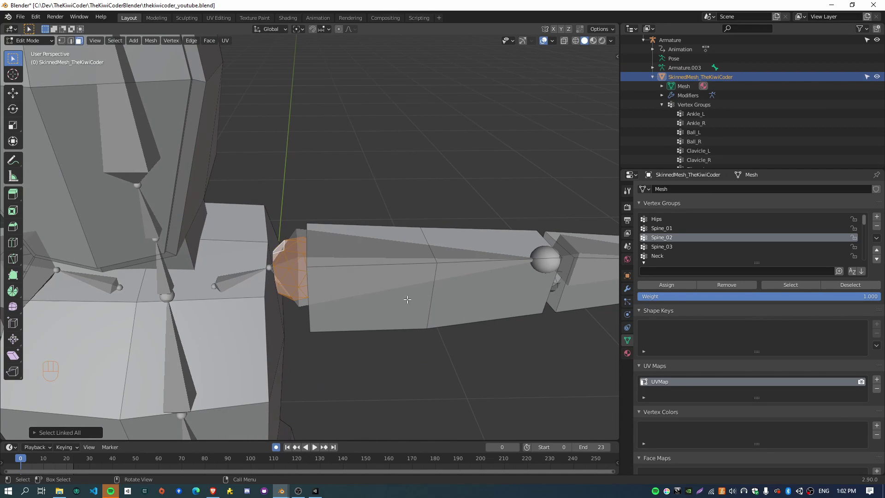
# Step: Add the character's whole left upper-arm block to the shoulder ball selection
pyautogui.keyDown('shift'); pyautogui.click(371, 303); pyautogui.keyUp('shift')
pyautogui.moveTo(371, 304); pyautogui.dragTo(292, 262, button='middle')
pyautogui.hotkey('ctrl', 'l')
pyautogui.keyDown('shift'); pyautogui.moveTo(478, 322); pyautogui.dragTo(349, 309, button='middle'); pyautogui.keyUp('shift')
# Step: Filter the vertex groups by "shoulder", assign the selection to Shoulder_L with weight 1.000, and clear the selection
pyautogui.click(681, 274)
pyautogui.write('s')
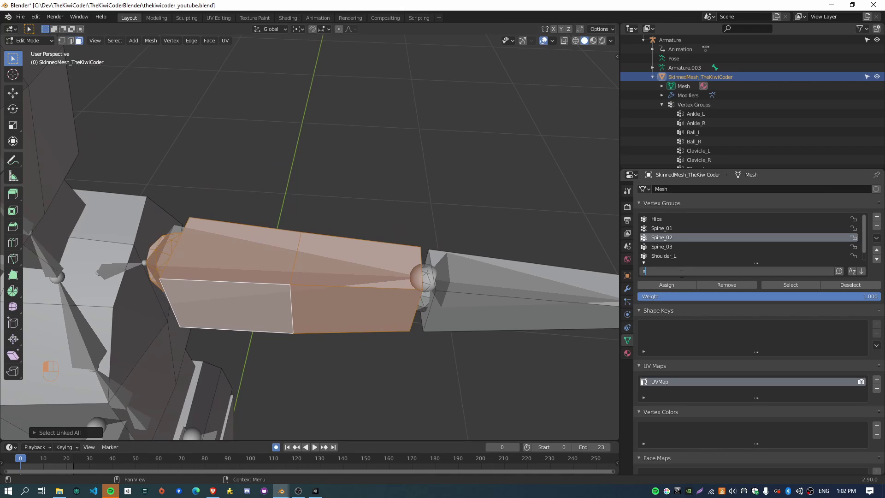
pyautogui.write('houl')
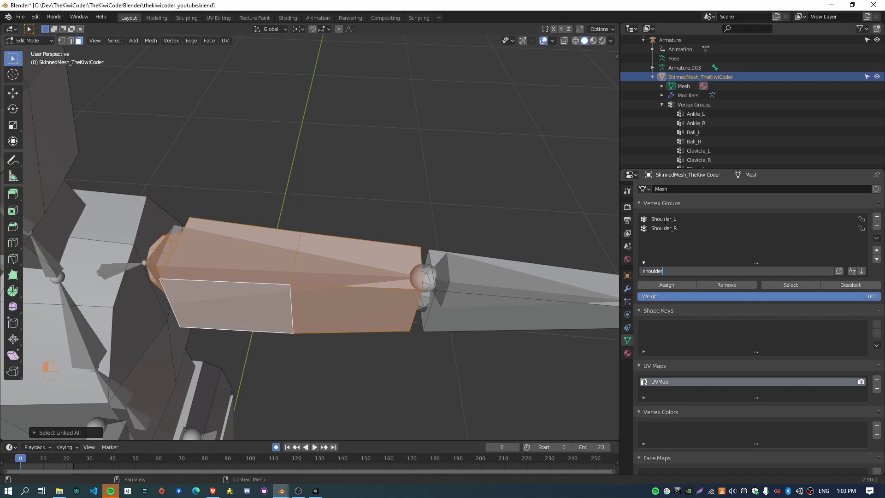
pyautogui.write('der')
pyautogui.press('Return')
pyautogui.click(676, 219)
pyautogui.click(665, 284)
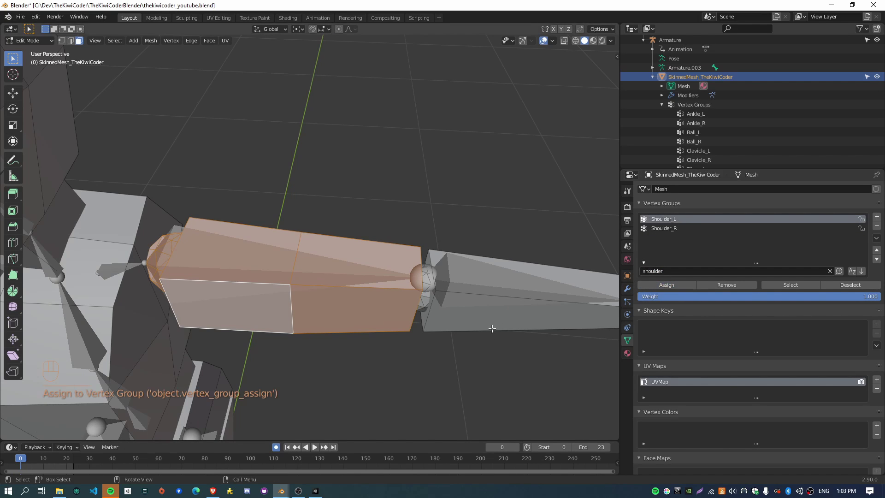
pyautogui.moveTo(489, 346); pyautogui.dragTo(504, 403)
# Step: Select the character's entire left elbow ball and forearm block from one face of each
pyautogui.moveTo(504, 402); pyautogui.dragTo(413, 337, button='middle')
pyautogui.click(337, 276)
pyautogui.keyDown('shift'); pyautogui.click(432, 284); pyautogui.keyUp('shift')
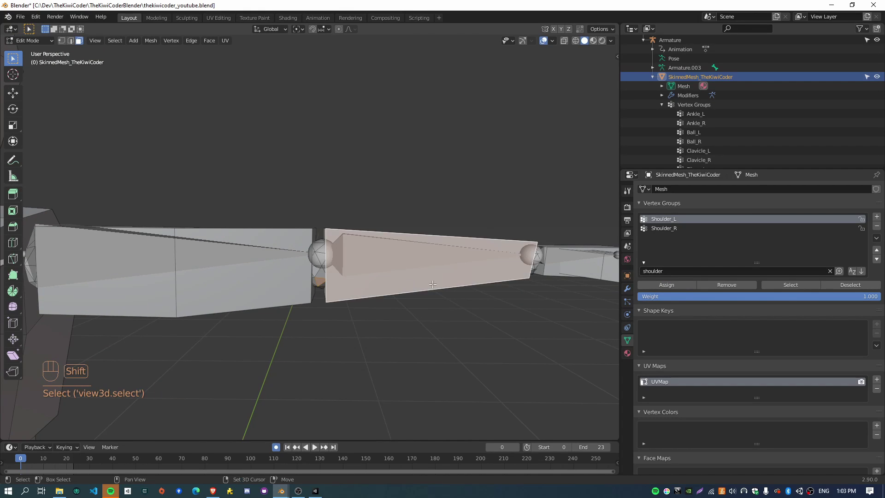
pyautogui.moveTo(329, 268); pyautogui.dragTo(318, 277, button='middle')
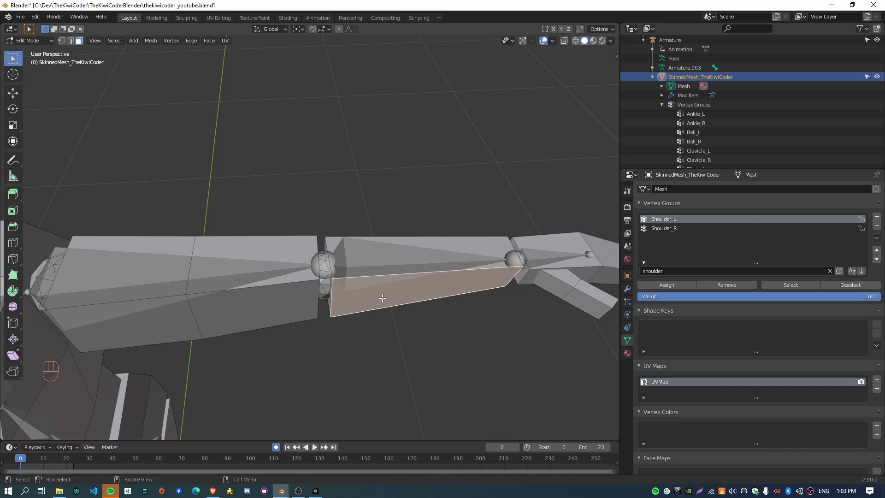
pyautogui.hotkey('ctrl', 'l')
pyautogui.moveTo(382, 298); pyautogui.dragTo(405, 262, button='middle')
# Step: Filter the vertex groups by "elbow", assign the selection to Elbow_L with weight 1.000, and clear the selection
pyautogui.click(686, 271)
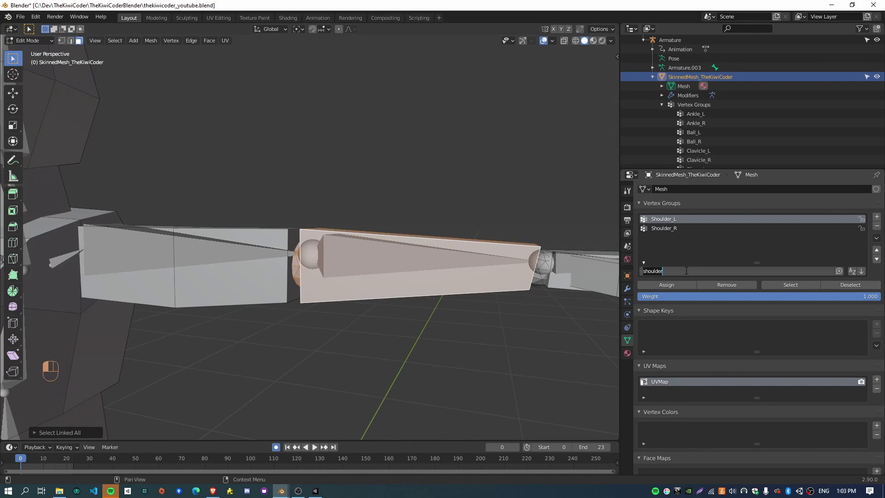
pyautogui.write('elbow')
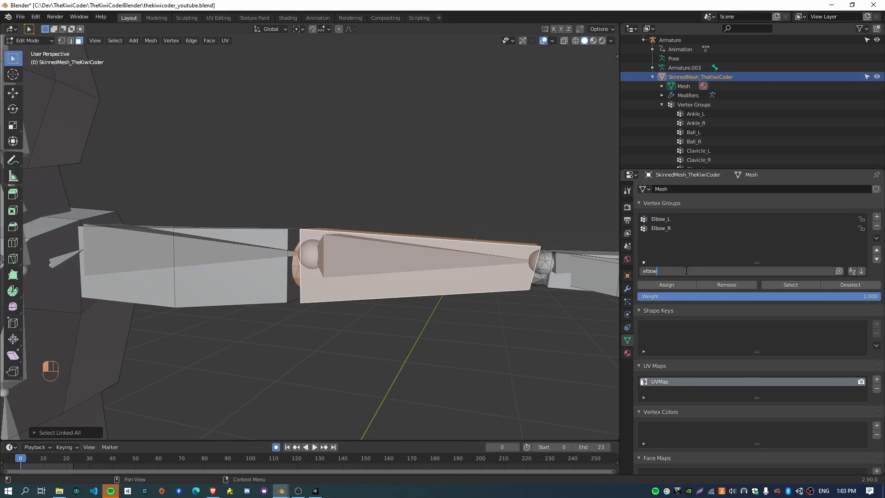
pyautogui.click(670, 220)
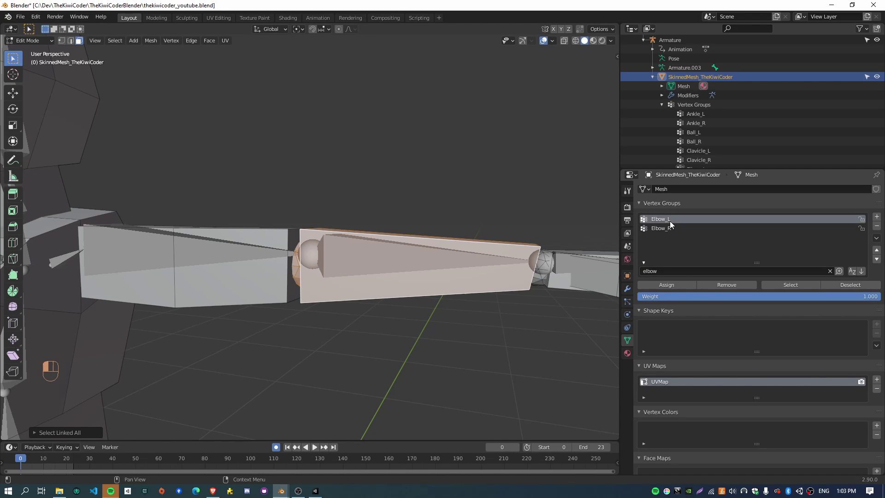
pyautogui.click(680, 286)
pyautogui.moveTo(528, 322); pyautogui.dragTo(421, 311, button='middle')
pyautogui.click(405, 322)
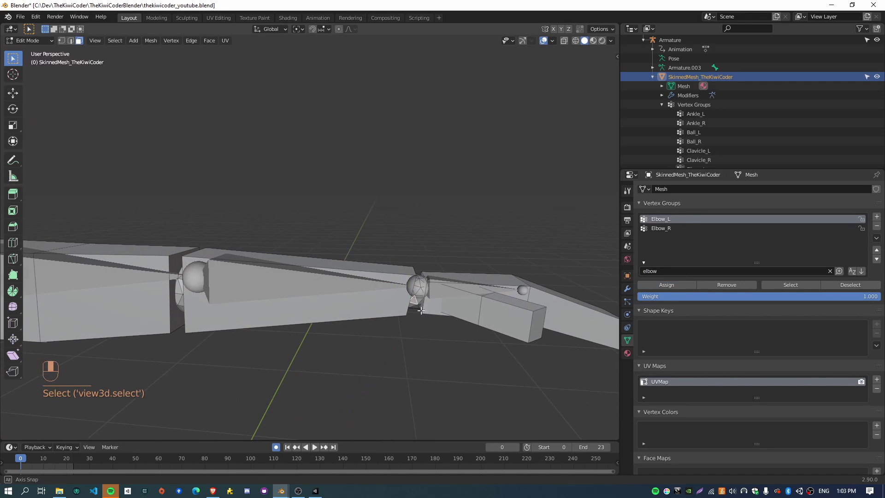
# Step: Select the character's entire left wrist ball, hand and thumb from one face of each
pyautogui.keyDown('shift'); pyautogui.click(453, 295); pyautogui.keyUp('shift')
pyautogui.keyDown('shift'); pyautogui.click(495, 281); pyautogui.keyUp('shift')
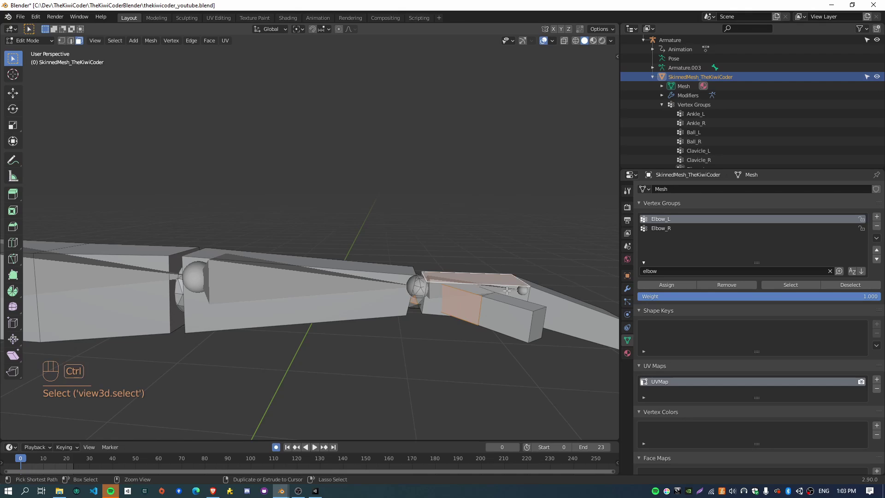
pyautogui.hotkey('ctrl', 'l')
# Step: Filter the vertex groups by "hand", assign the selection to Hand_L with weight 1.000, and clear the selection
pyautogui.click(667, 269)
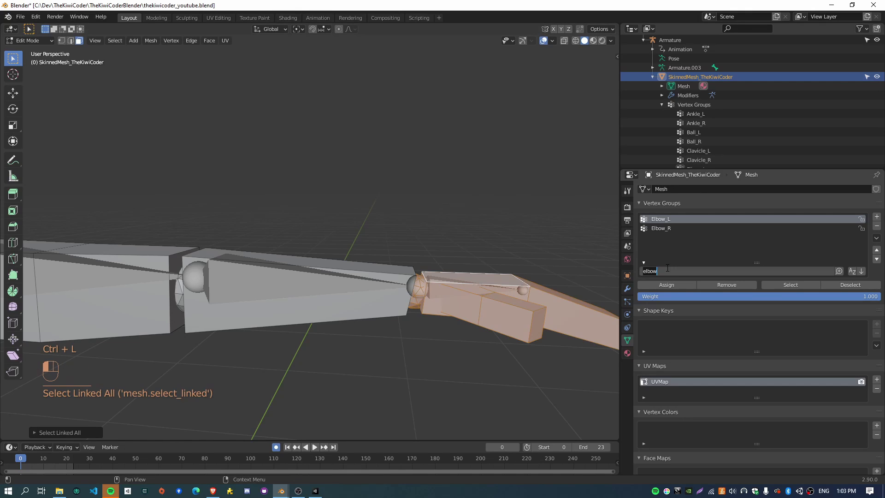
pyautogui.write('hand')
pyautogui.press('Return')
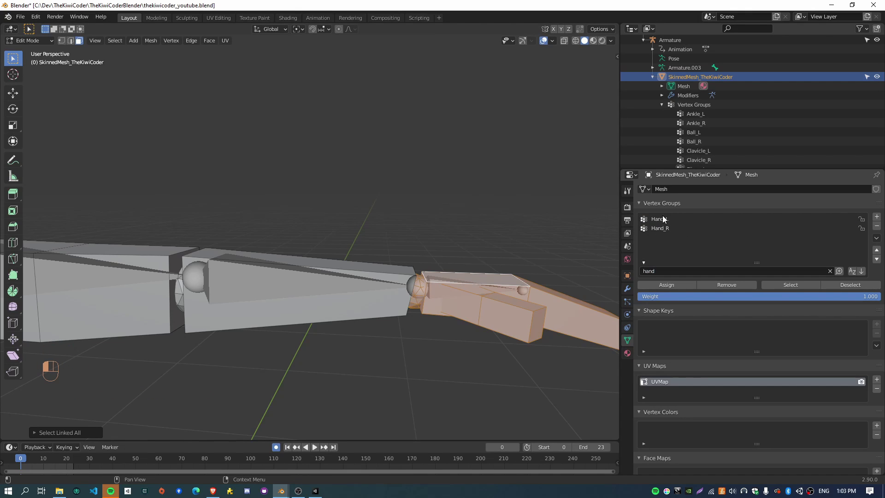
pyautogui.click(676, 219)
pyautogui.click(670, 289)
pyautogui.click(349, 375)
# Step: Select the character's whole waist block between the chest and the hips from one of its faces
pyautogui.scroll(-4, 172, 393)
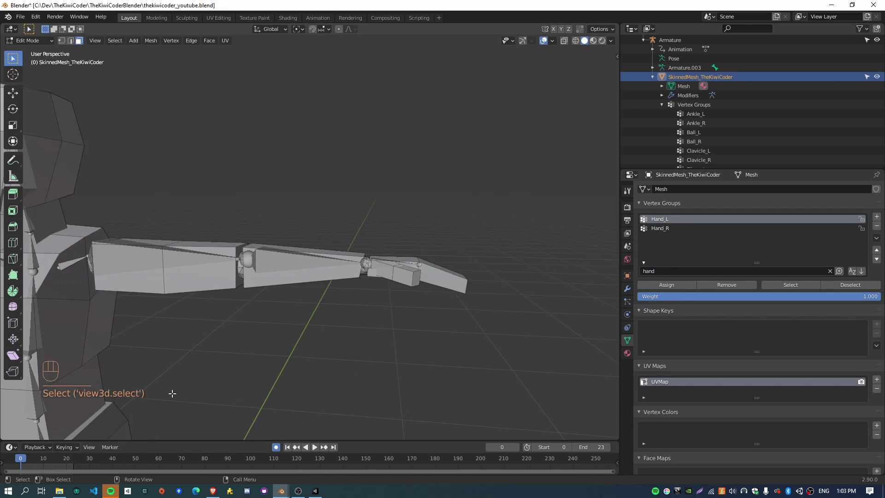
pyautogui.keyDown('shift'); pyautogui.moveTo(172, 393); pyautogui.dragTo(421, 317, button='middle'); pyautogui.keyUp('shift')
pyautogui.press('KP_1')
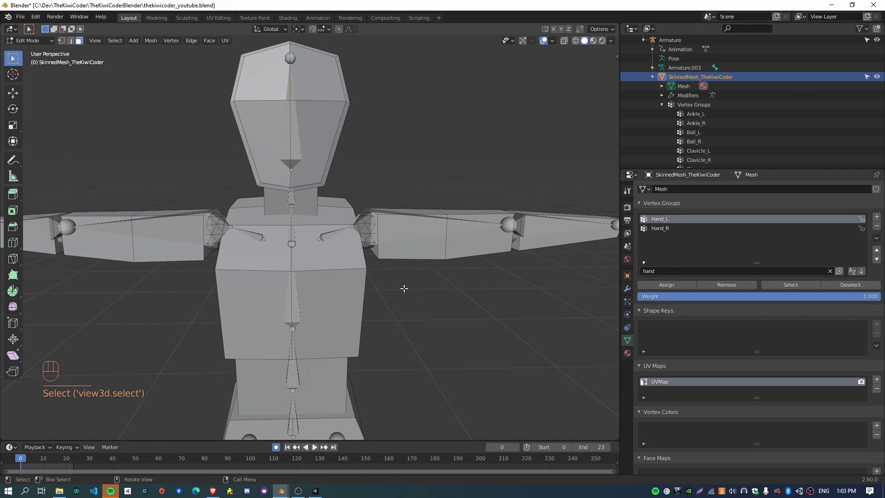
pyautogui.scroll(1, 380, 268)
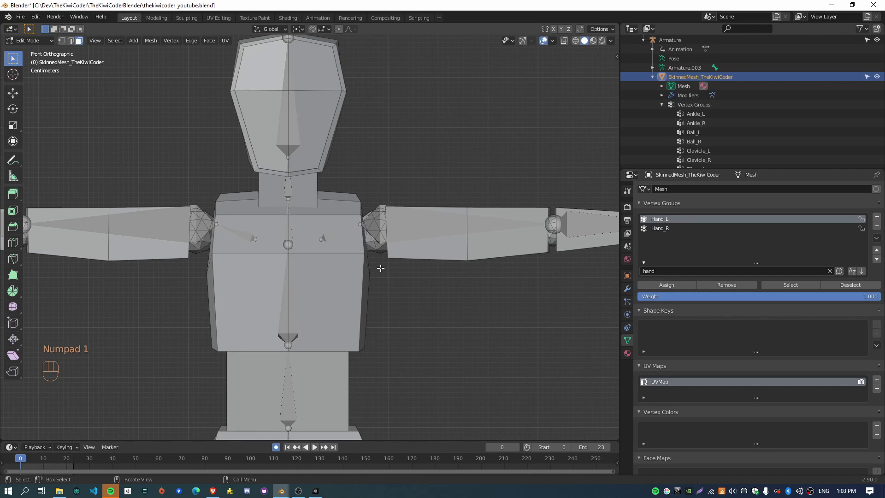
pyautogui.click(46, 44)
pyautogui.keyDown('shift'); pyautogui.moveTo(365, 345); pyautogui.dragTo(397, 229, button='middle'); pyautogui.keyUp('shift')
pyautogui.click(358, 272)
pyautogui.moveTo(475, 293); pyautogui.dragTo(409, 286, button='middle')
pyautogui.hotkey('ctrl', 'l')
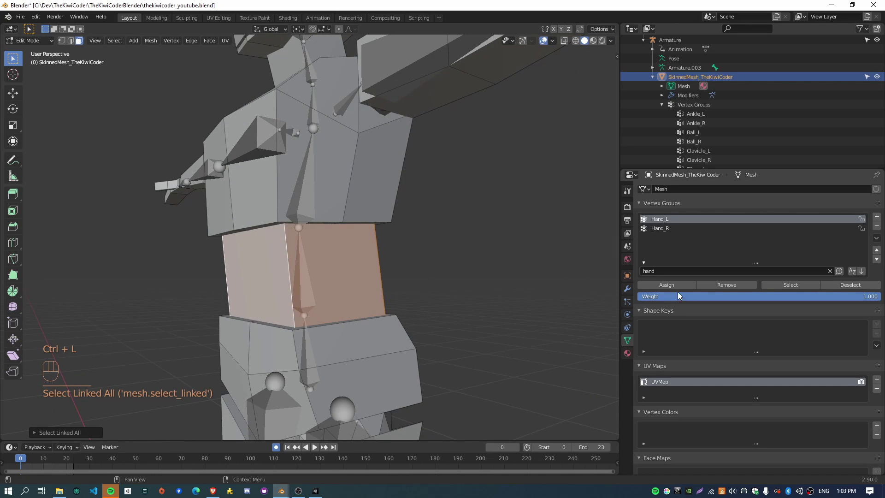
# Step: Filter the vertex groups by "spine" and assign the waist block to Spine_01 with weight 1.000
pyautogui.click(667, 270)
pyautogui.write('s')
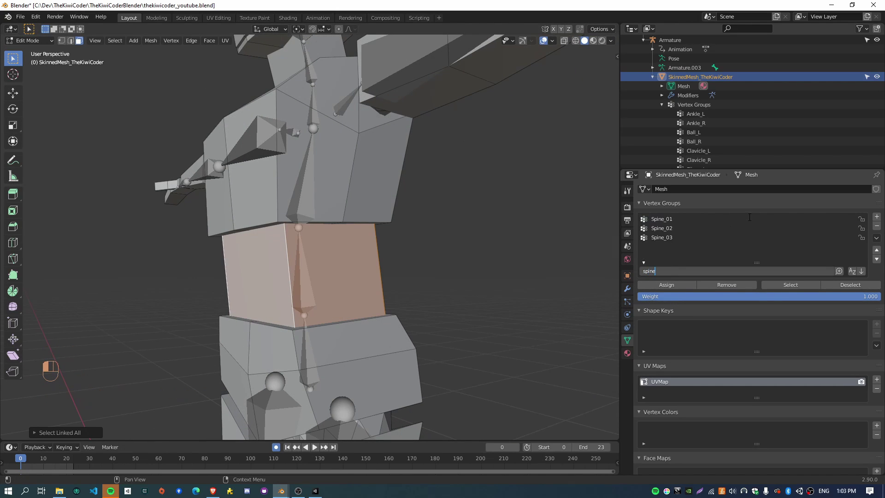
pyautogui.write('pine')
pyautogui.click(671, 218)
pyautogui.click(673, 217)
pyautogui.click(666, 285)
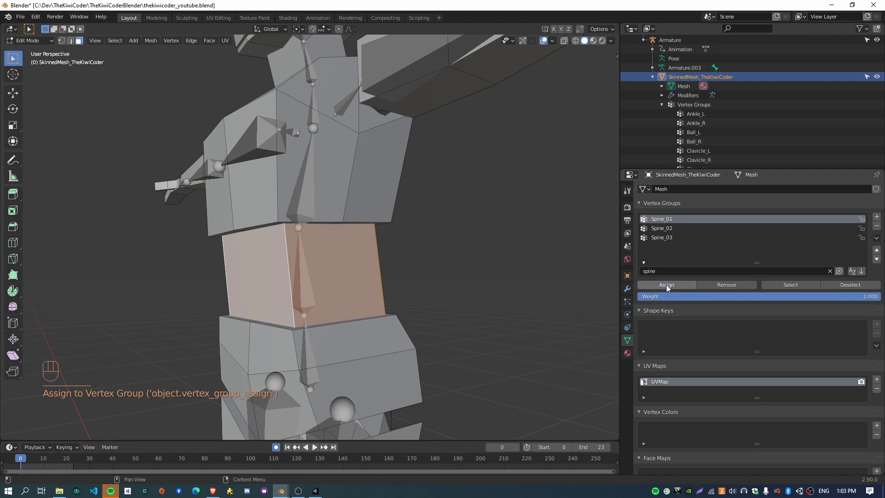
# Step: Select the character's entire hip block below the waist from one of its front faces
pyautogui.moveTo(315, 310); pyautogui.dragTo(409, 316, button='middle')
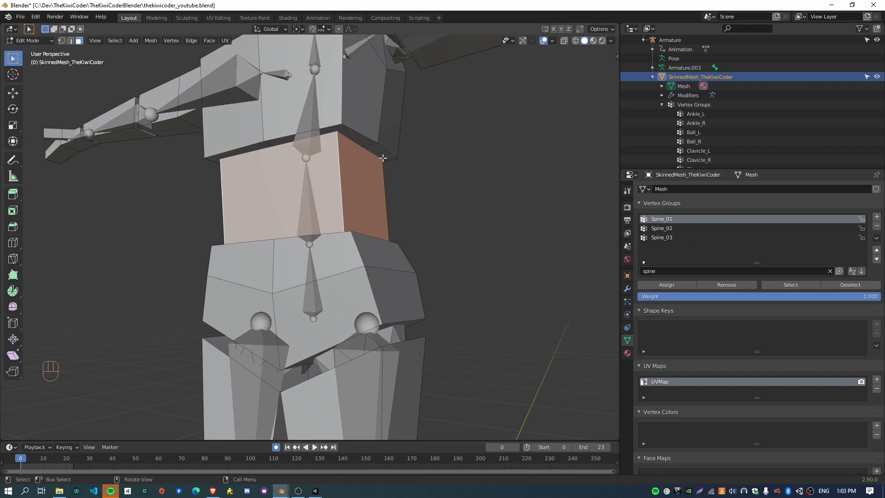
pyautogui.moveTo(331, 276); pyautogui.dragTo(356, 301, button='middle')
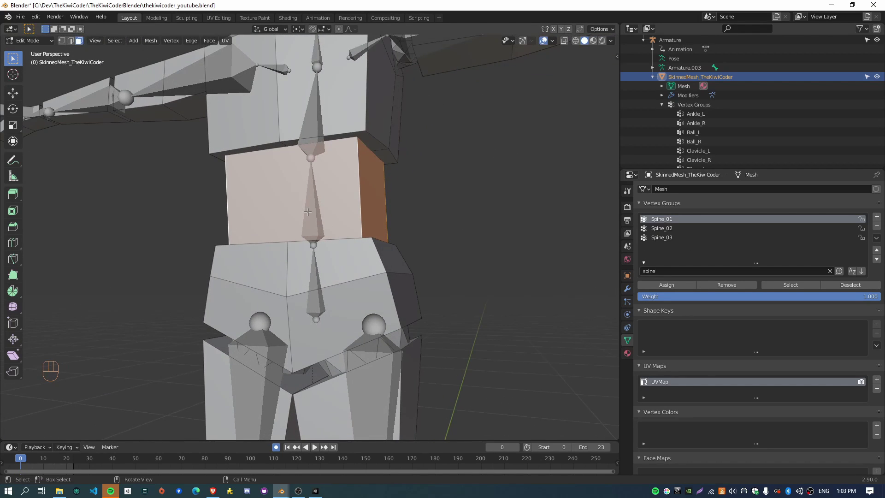
pyautogui.moveTo(325, 268); pyautogui.dragTo(416, 282, button='middle')
pyautogui.click(333, 270)
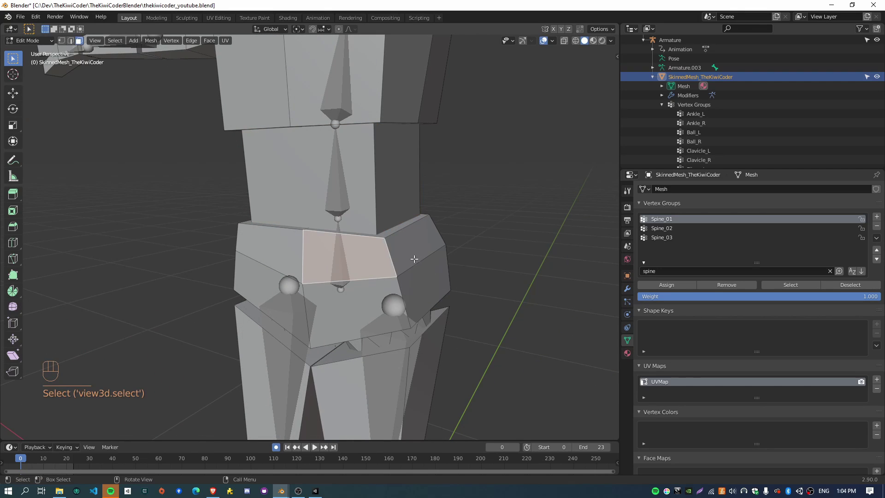
pyautogui.hotkey('ctrl', 'l')
pyautogui.moveTo(493, 228); pyautogui.dragTo(527, 207, button='middle')
# Step: Filter the vertex groups by "hips", assign the selection to Hips with weight 1.000, and clear the selection
pyautogui.click(693, 270)
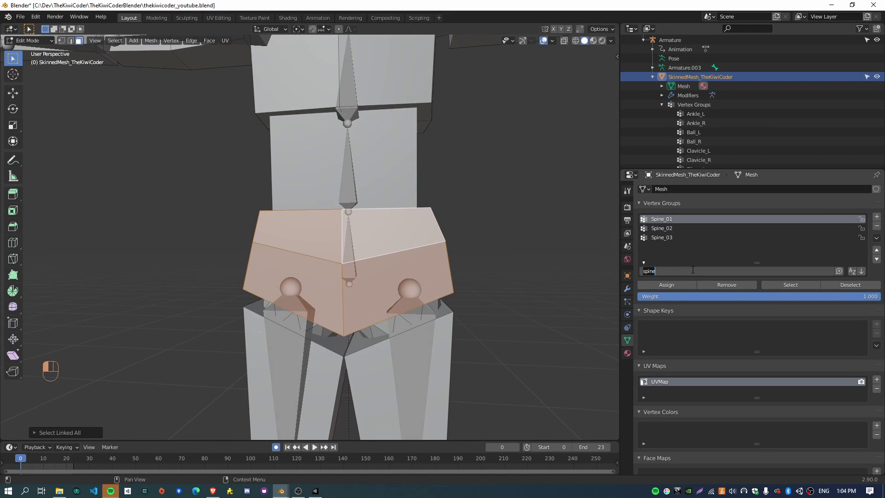
pyautogui.write('hips')
pyautogui.press('Return')
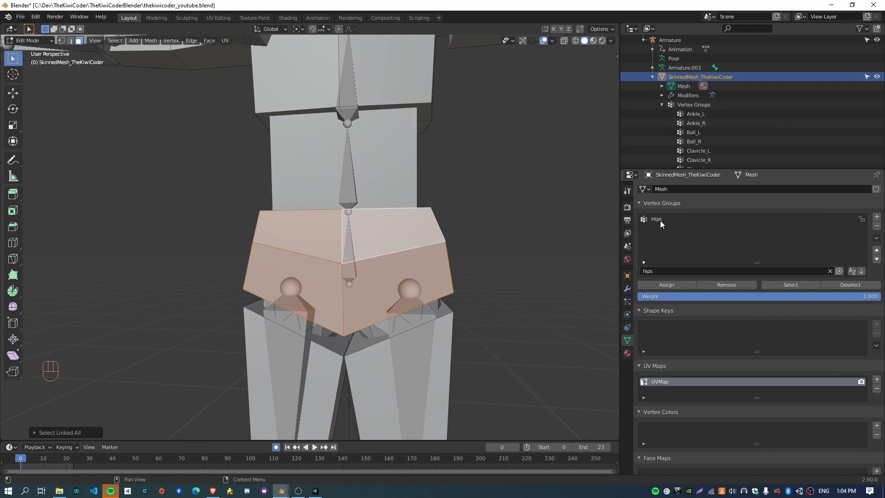
pyautogui.click(660, 220)
pyautogui.click(690, 283)
pyautogui.click(465, 371)
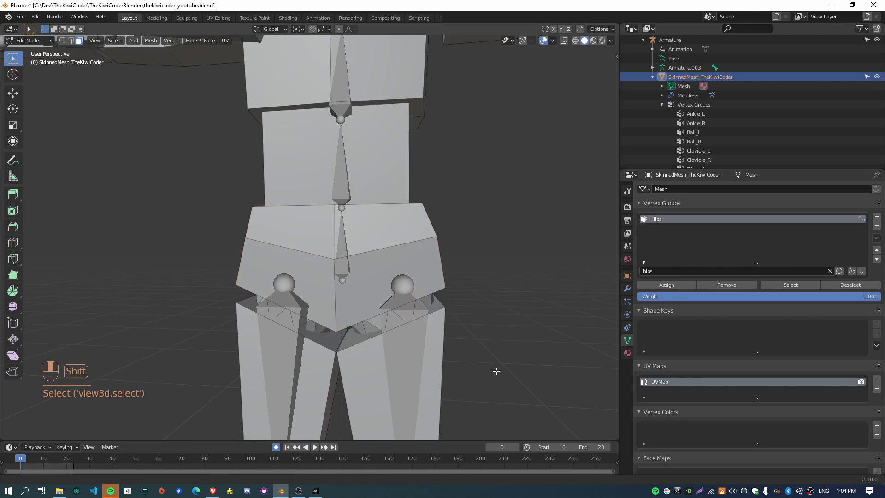
# Step: Select the character's entire left hip ball and thigh block from one face of each
pyautogui.moveTo(494, 369); pyautogui.dragTo(457, 314, button='middle')
pyautogui.moveTo(413, 293); pyautogui.dragTo(461, 304, button='middle')
pyautogui.click(352, 222)
pyautogui.keyDown('shift'); pyautogui.click(351, 249); pyautogui.keyUp('shift')
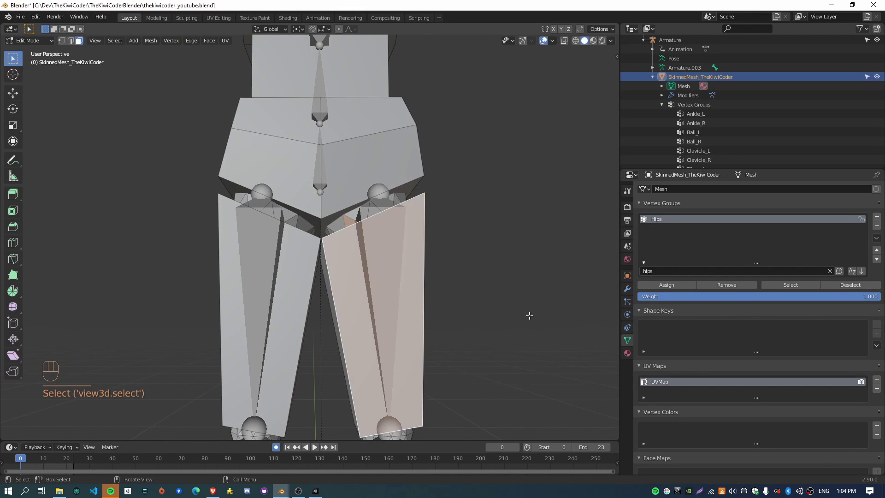
pyautogui.hotkey('ctrl', 'l')
# Step: Filter the vertex groups by "upper" and assign the left hip ball and thigh to UpperLeg_L with weight 1.000
pyautogui.click(667, 270)
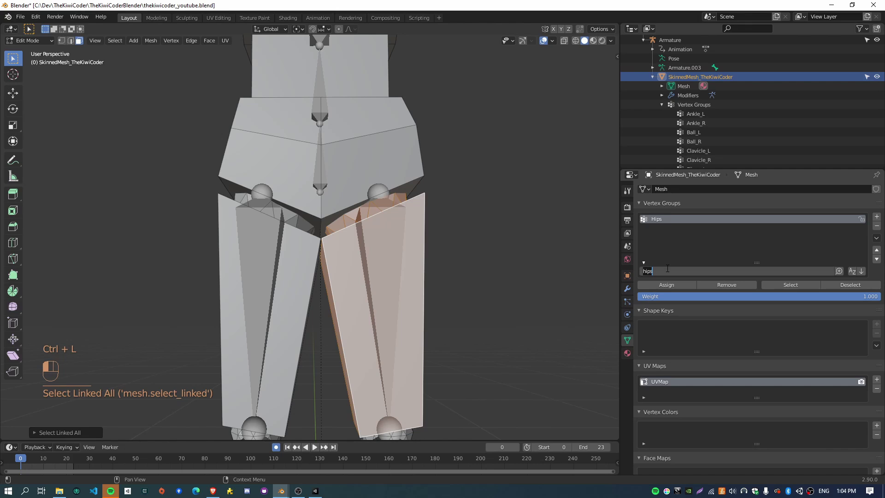
pyautogui.write('upper')
pyautogui.press('Return')
pyautogui.click(681, 220)
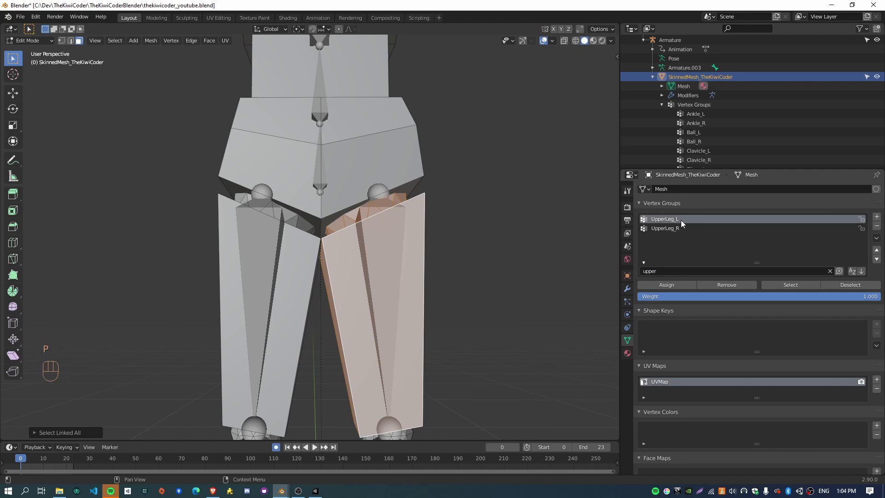
pyautogui.click(666, 284)
# Step: Select the character's entire left knee ball and lower-leg block from one face of each
pyautogui.keyDown('shift'); pyautogui.moveTo(401, 428); pyautogui.dragTo(341, 251, button='middle'); pyautogui.keyUp('shift')
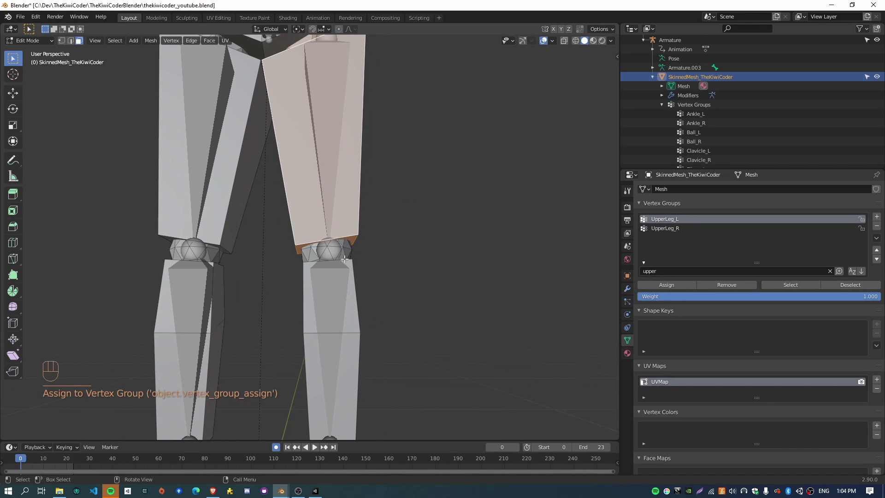
pyautogui.click(343, 253)
pyautogui.click(348, 301)
pyautogui.moveTo(442, 383); pyautogui.dragTo(450, 383, button='middle')
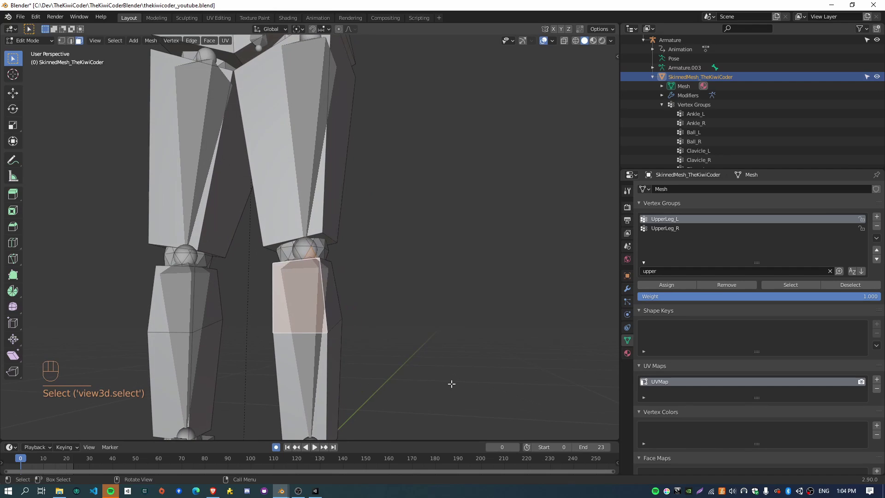
pyautogui.hotkey('ctrl', 'l')
# Step: Filter the vertex groups by "lower" and assign the left knee ball and lower leg to LowerLeg_L with weight 1.000
pyautogui.click(669, 272)
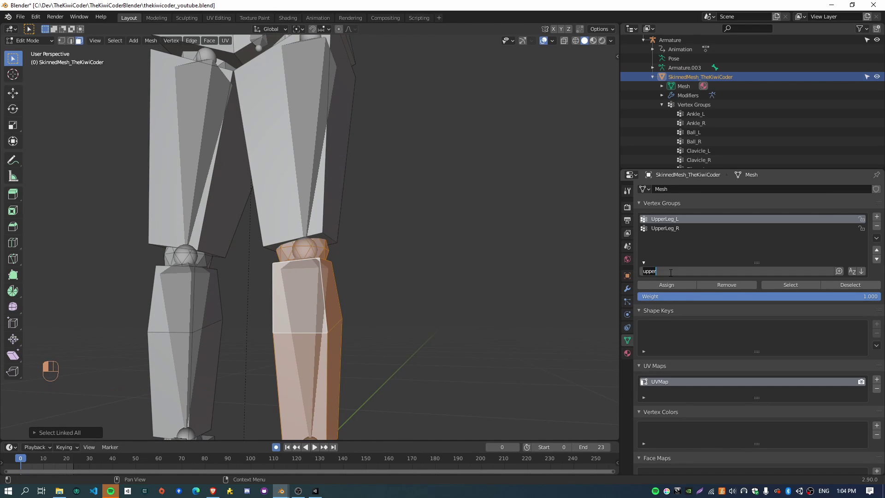
pyautogui.write('lower')
pyautogui.press('Return')
pyautogui.click(676, 219)
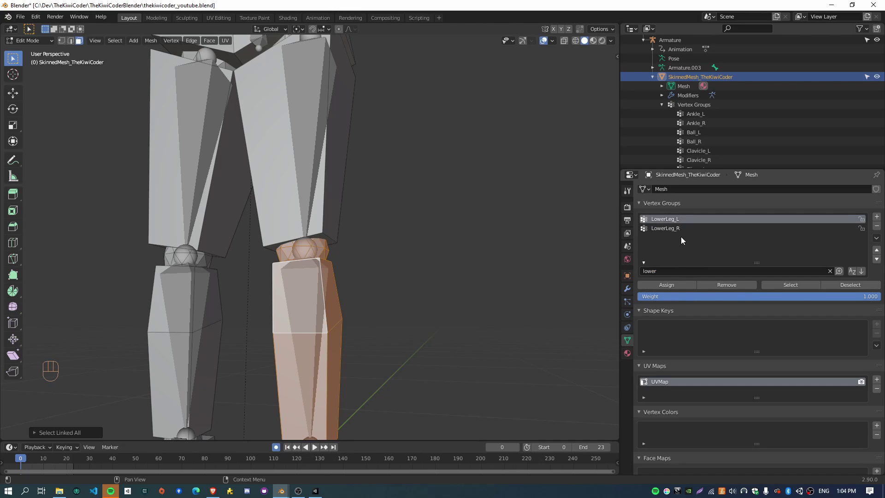
pyautogui.click(663, 285)
# Step: Select the character's entire left ankle ball and foot from one face of each
pyautogui.keyDown('shift'); pyautogui.moveTo(380, 419); pyautogui.dragTo(402, 285, button='middle'); pyautogui.keyUp('shift')
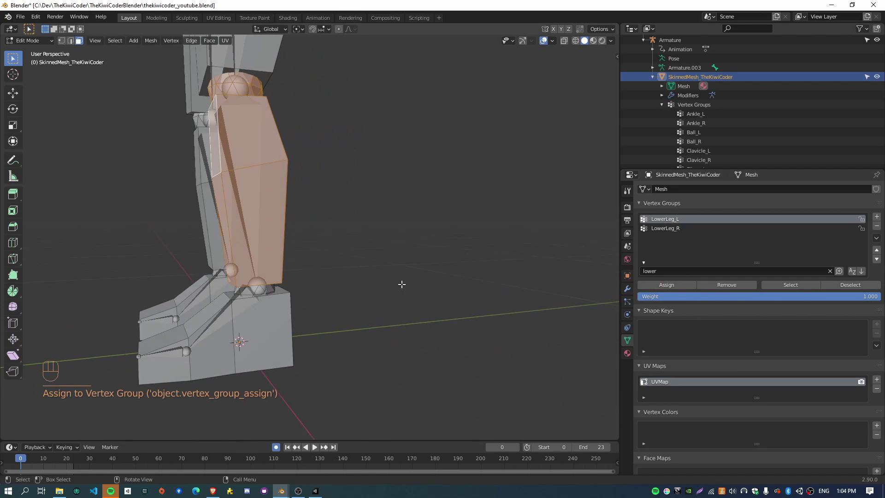
pyautogui.click(257, 292)
pyautogui.keyDown('shift'); pyautogui.moveTo(299, 296); pyautogui.dragTo(427, 277, button='middle'); pyautogui.keyUp('shift')
pyautogui.scroll(3, 400, 297)
pyautogui.keyDown('shift'); pyautogui.click(433, 391); pyautogui.keyUp('shift')
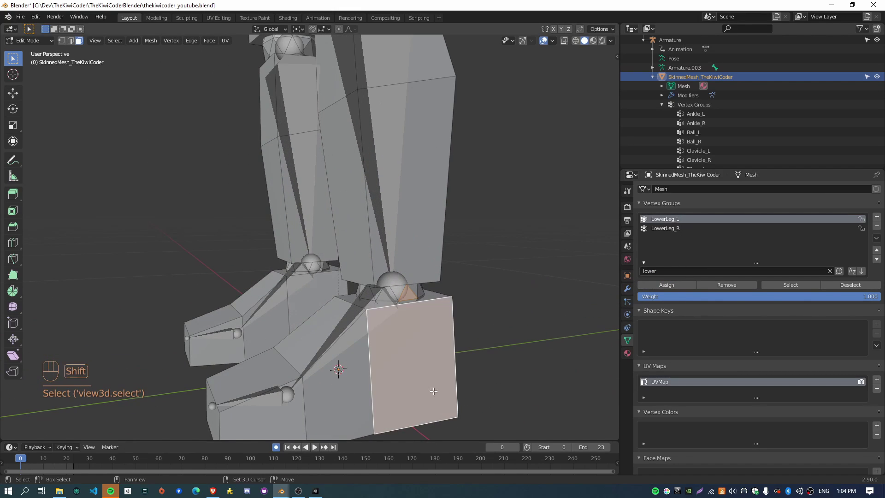
pyautogui.hotkey('ctrl', 'l')
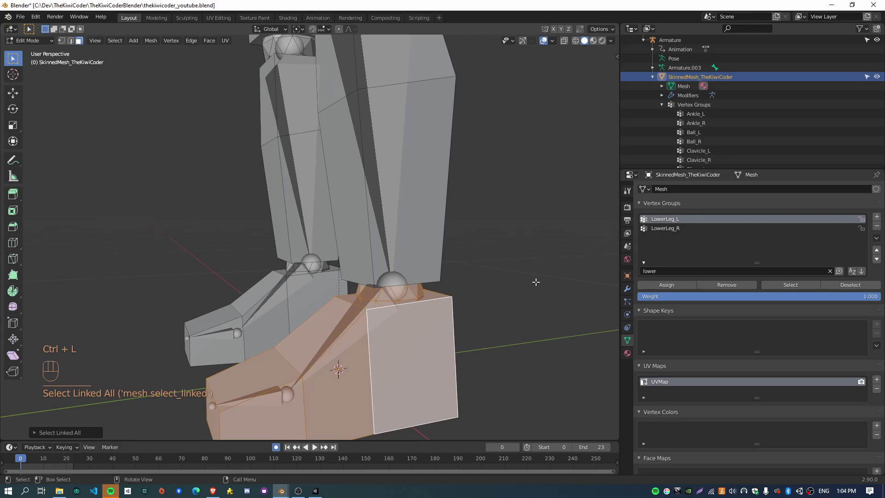
# Step: Filter the vertex groups by "ankl", assign the selection to Ankle_L with weight 1.000, and clear the selection
pyautogui.click(684, 271)
pyautogui.press('BackSpace')
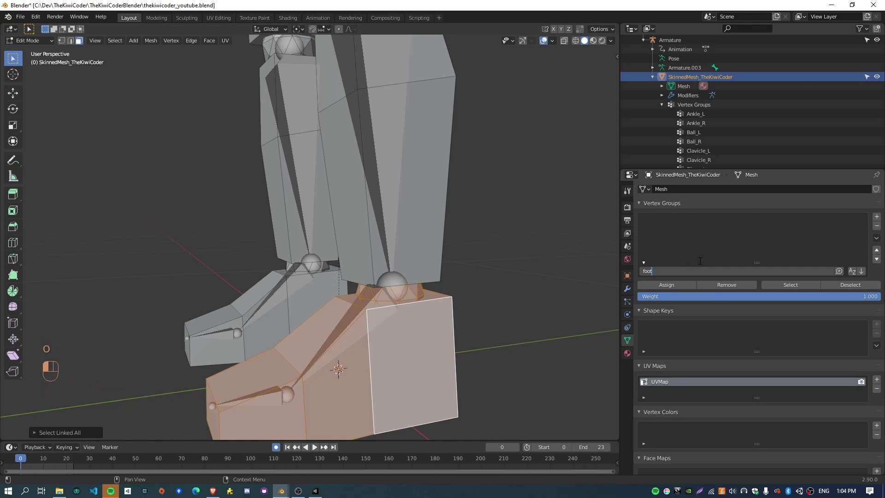
pyautogui.write('ankl')
pyautogui.click(673, 220)
pyautogui.click(675, 220)
pyautogui.click(675, 284)
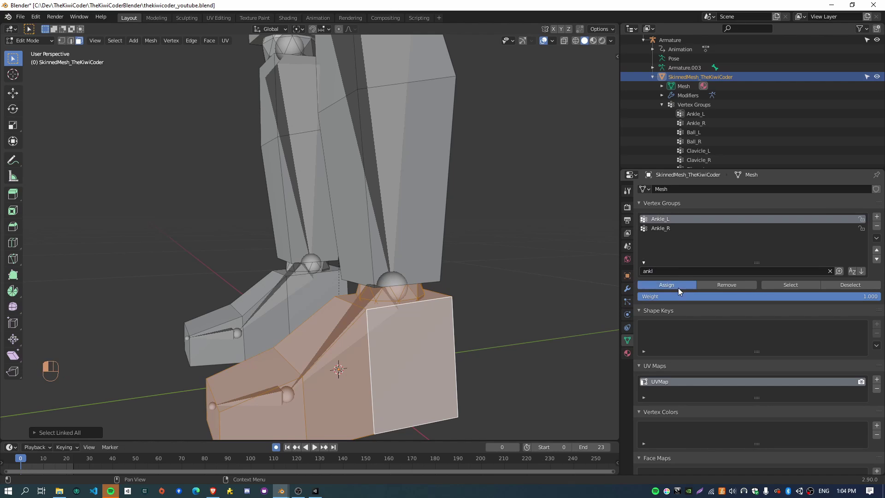
pyautogui.click(502, 327)
# Step: Select the character's entire right shoulder ball and upper-arm block from one face of each
pyautogui.moveTo(449, 339); pyautogui.dragTo(399, 340, button='middle')
pyautogui.scroll(-4, 394, 311)
pyautogui.moveTo(531, 262); pyautogui.dragTo(494, 318, button='middle')
pyautogui.moveTo(494, 318); pyautogui.dragTo(466, 301, button='middle')
pyautogui.scroll(-3, 466, 302)
pyautogui.keyDown('shift'); pyautogui.moveTo(396, 186); pyautogui.dragTo(418, 325, button='middle'); pyautogui.keyUp('shift')
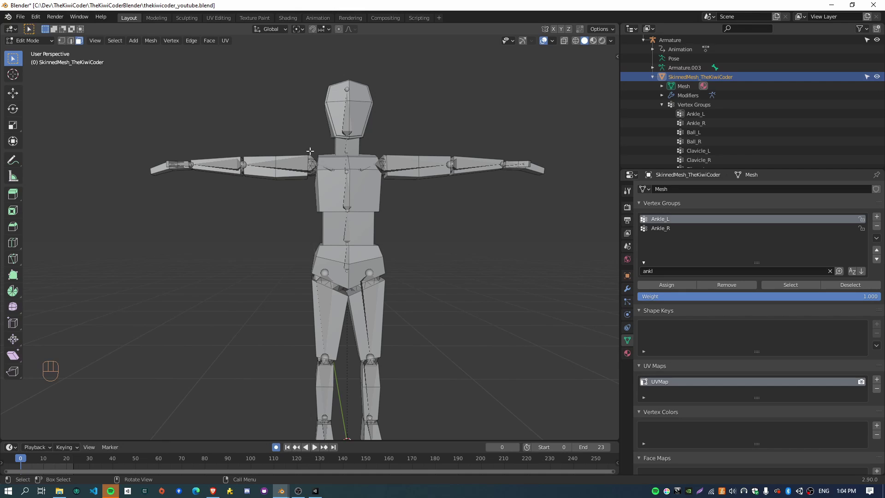
pyautogui.scroll(6, 315, 146)
pyautogui.keyDown('shift'); pyautogui.moveTo(316, 146); pyautogui.dragTo(318, 349, button='middle'); pyautogui.keyUp('shift')
pyautogui.keyDown('shift'); pyautogui.click(316, 217); pyautogui.keyUp('shift')
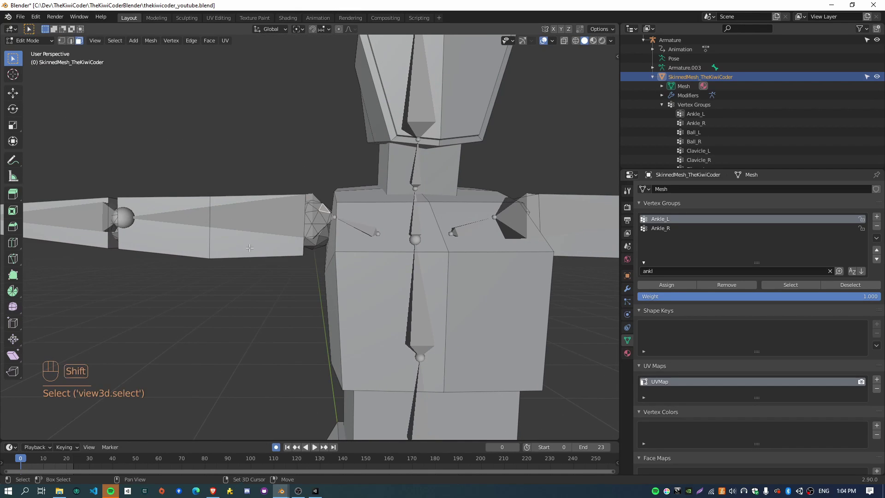
pyautogui.keyDown('shift'); pyautogui.click(265, 225); pyautogui.keyUp('shift')
pyautogui.hotkey('ctrl', 'l')
# Step: Filter the vertex groups by "shoulde" and assign the right shoulder ball and upper arm to Shoulder_R
pyautogui.click(666, 271)
pyautogui.write('shoulde')
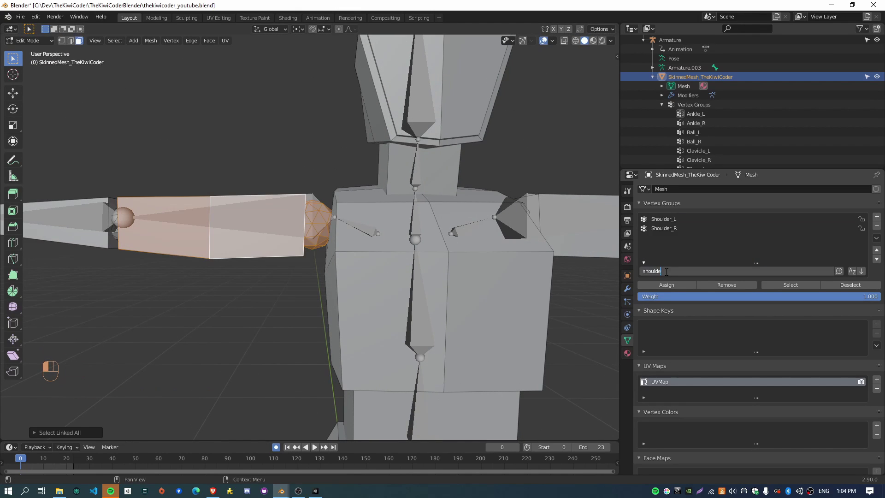
pyautogui.click(663, 228)
# Step: Select the whole right elbow ball and forearm, filter the vertex groups by "elbow_r", and assign them to Elbow_R
pyautogui.hotkey('ctrl', 'l')
pyautogui.click(666, 271)
pyautogui.write('elbow_r')
pyautogui.click(666, 285)
# Step: Select the whole right wrist ball and hand, filter the vertex groups by "hand_r", and assign them to Hand_R
pyautogui.hotkey('ctrl', 'l')
pyautogui.click(666, 271)
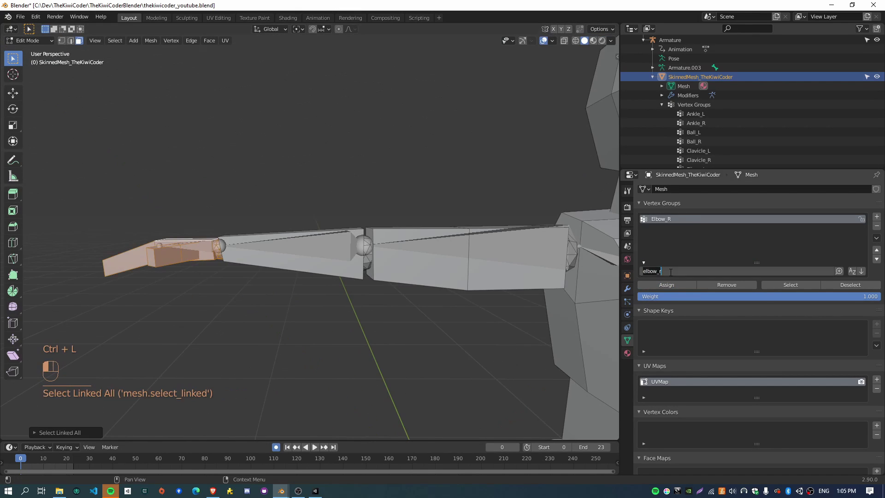
pyautogui.write('hand_r')
# Step: Select the whole right hip ball and thigh, filter the vertex groups by "upper", and assign them to UpperLeg_R
pyautogui.click(313, 295)
pyautogui.hotkey('ctrl', 'l')
pyautogui.click(666, 270)
pyautogui.write('upper')
pyautogui.click(664, 228)
pyautogui.click(666, 285)
# Step: Select the whole right knee ball and lower leg, filter the vertex groups by "lower", and assign them to LowerLeg_R
pyautogui.keyDown('shift'); pyautogui.moveTo(415, 323); pyautogui.dragTo(406, 194, button='middle'); pyautogui.keyUp('shift')
pyautogui.click(330, 357)
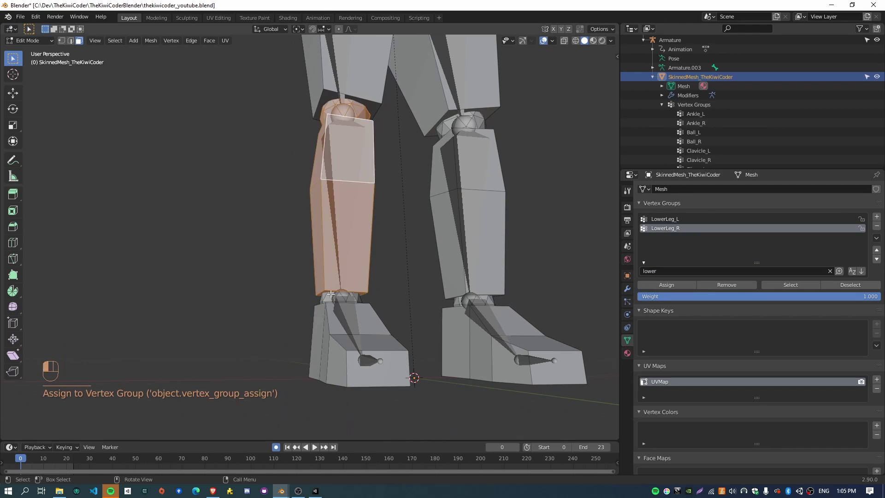
# Step: Filter the vertex groups by "ankle", assign the right ankle ball and foot to Ankle_R, and clear the selection
pyautogui.write('kle')
pyautogui.click(661, 228)
pyautogui.click(666, 285)
pyautogui.click(555, 281)
# Step: Switch from Edit Mode to Object Mode and select the character's armature
pyautogui.moveTo(533, 253); pyautogui.dragTo(519, 185, button='middle')
pyautogui.scroll(-4, 519, 186)
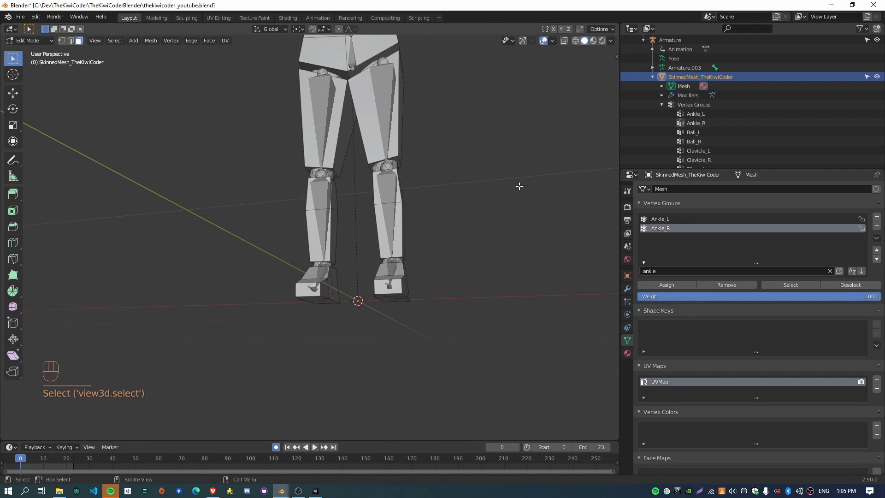
pyautogui.keyDown('shift'); pyautogui.moveTo(454, 138); pyautogui.dragTo(482, 323, button='middle'); pyautogui.keyUp('shift')
pyautogui.moveTo(417, 150); pyautogui.dragTo(457, 227, button='middle')
pyautogui.scroll(-1, 472, 202)
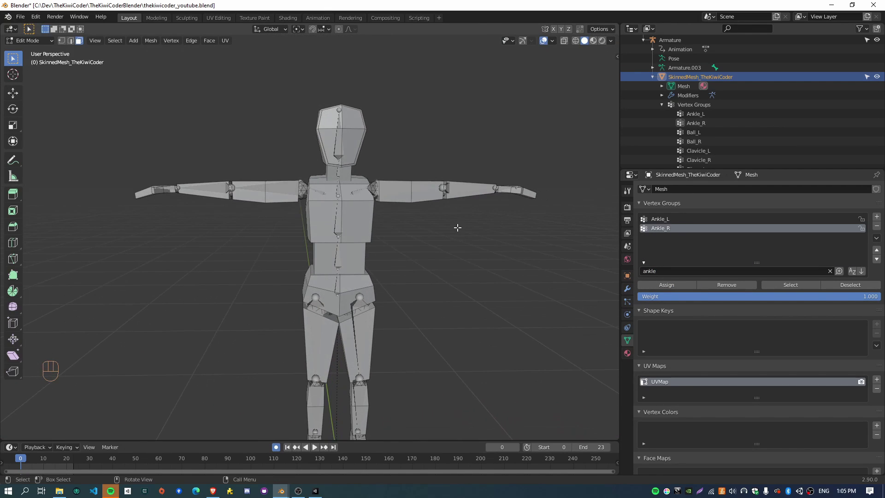
pyautogui.click(37, 40)
pyautogui.click(44, 52)
pyautogui.click(352, 183)
pyautogui.click(340, 146)
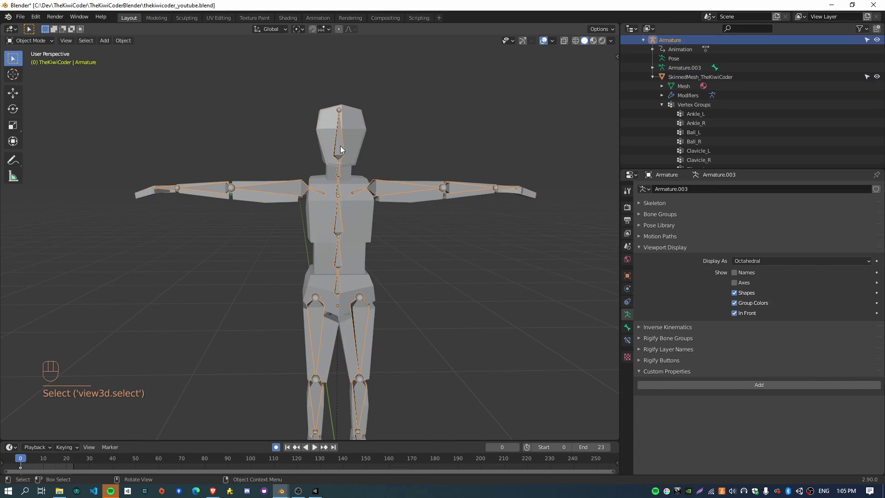
# Step: Switch the armature to Pose Mode and try a slight rotation of the left upper arm bone
pyautogui.click(40, 71)
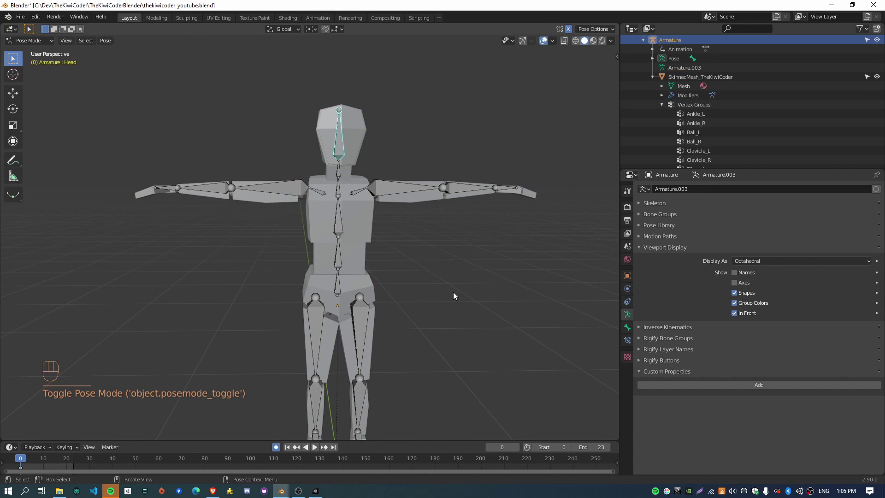
pyautogui.moveTo(452, 291)
pyautogui.mouseDown(button='middle')
pyautogui.moveTo(423, 286)
pyautogui.moveTo(440, 302)
pyautogui.mouseUp(button='middle')
pyautogui.click(424, 188)
pyautogui.press('r')
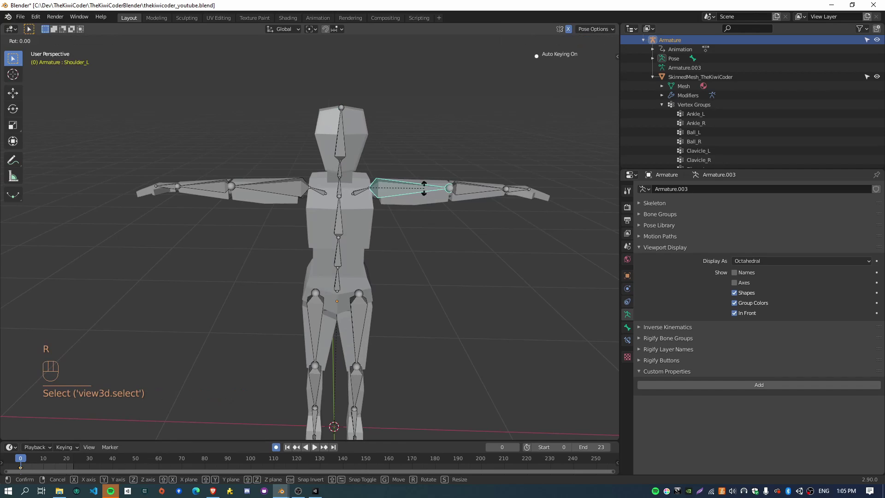
pyautogui.click(441, 186)
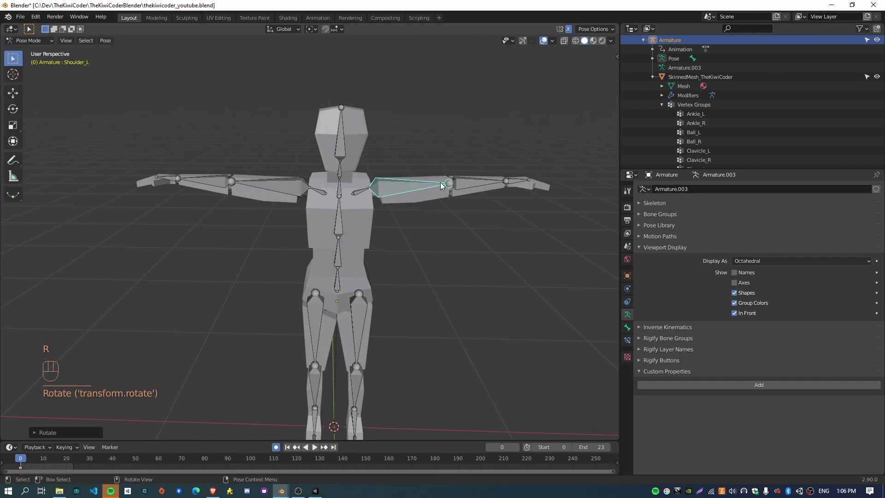
# Step: Rotate the left forearm, hand and upper arm bones down into a bent-arm pose to test the arm skinning
pyautogui.click(490, 188)
pyautogui.press('r')
pyautogui.click(492, 250)
pyautogui.click(500, 238)
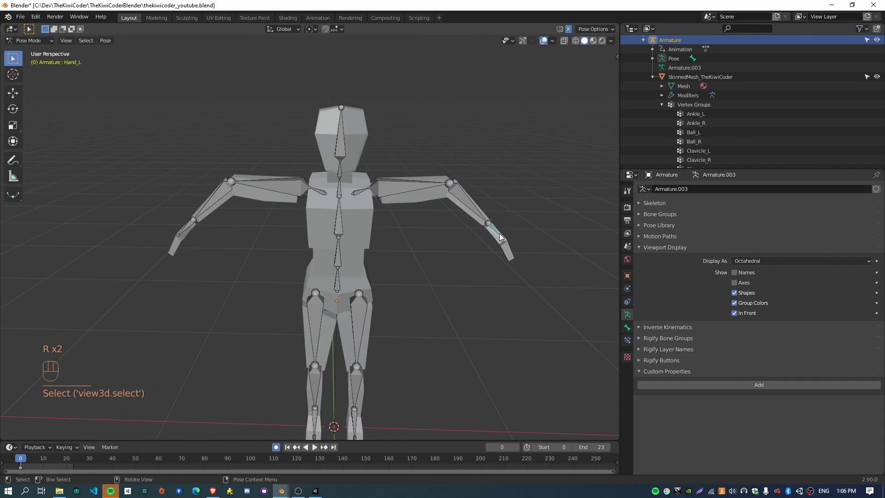
pyautogui.press('r')
pyautogui.click(486, 248)
pyautogui.click(433, 183)
pyautogui.press('r')
pyautogui.click(433, 244)
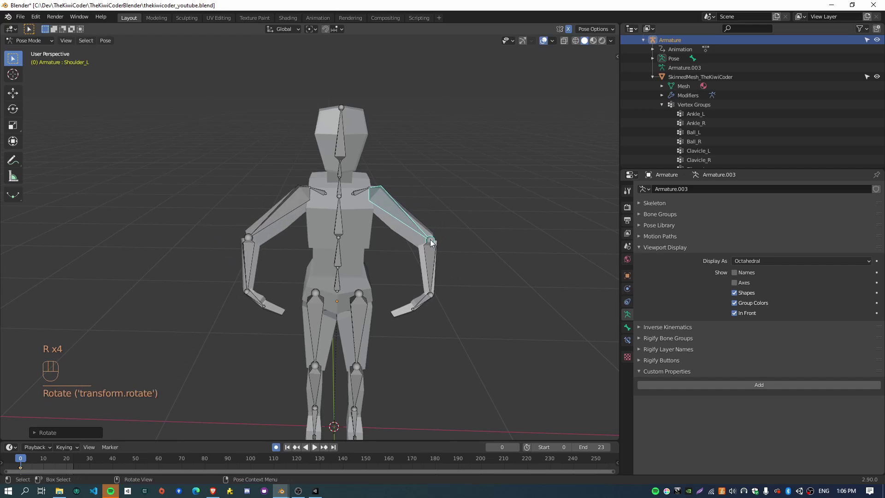
# Step: Test the torso skinning by rotating the Spine_02, Spine_01 and Hips bones sideways, and undo the Hips rotation
pyautogui.moveTo(433, 245); pyautogui.dragTo(304, 224, button='middle')
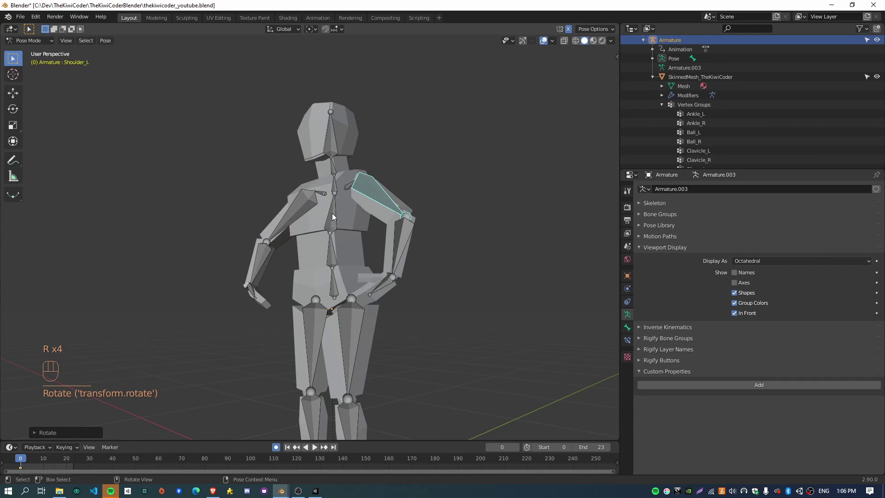
pyautogui.click(333, 216)
pyautogui.press('r')
pyautogui.click(324, 215)
pyautogui.click(330, 240)
pyautogui.press('r')
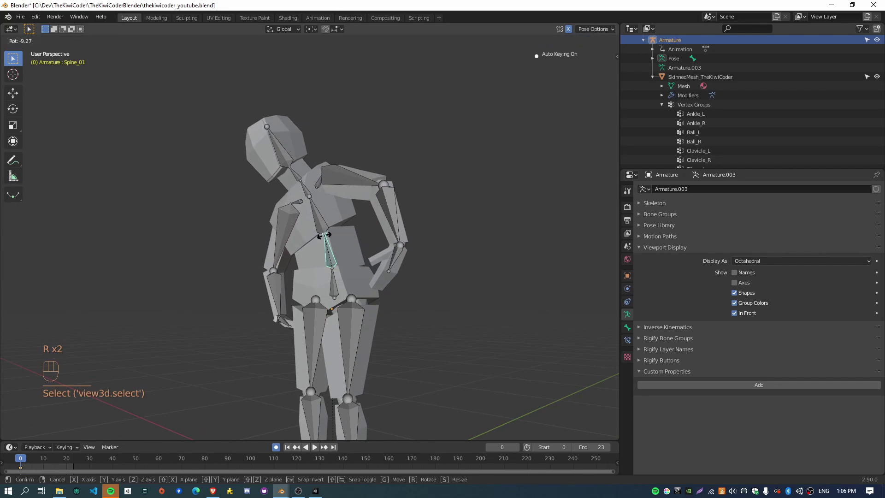
pyautogui.click(321, 242)
pyautogui.click(330, 276)
pyautogui.press('r')
pyautogui.click(329, 274)
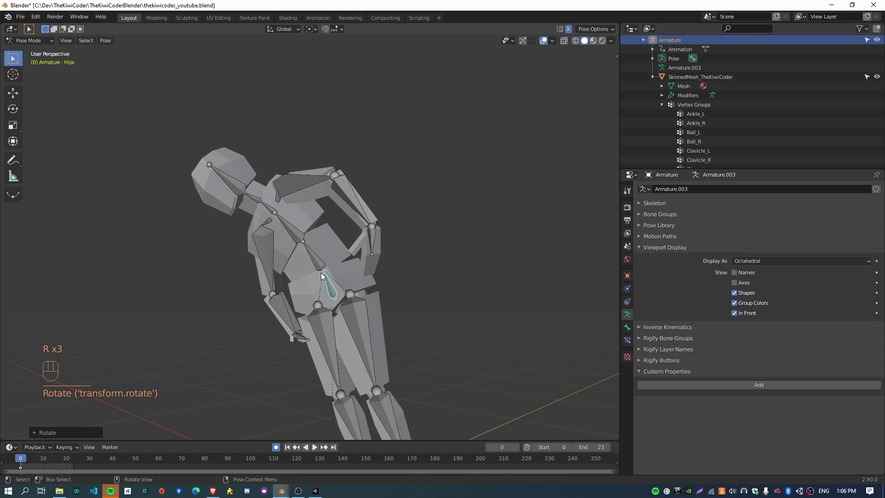
pyautogui.hotkey('ctrl', 'z')
# Step: Inspect the posed torso from several angles and clear the pose rotation of all bones
pyautogui.moveTo(494, 282); pyautogui.dragTo(254, 225, button='middle')
pyautogui.scroll(5, 248, 226)
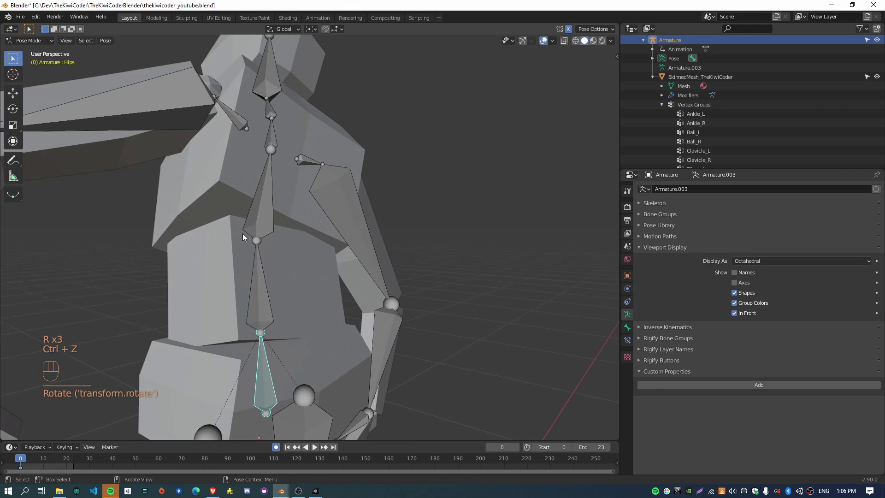
pyautogui.moveTo(178, 214); pyautogui.dragTo(326, 232, button='middle')
pyautogui.scroll(-3, 328, 245)
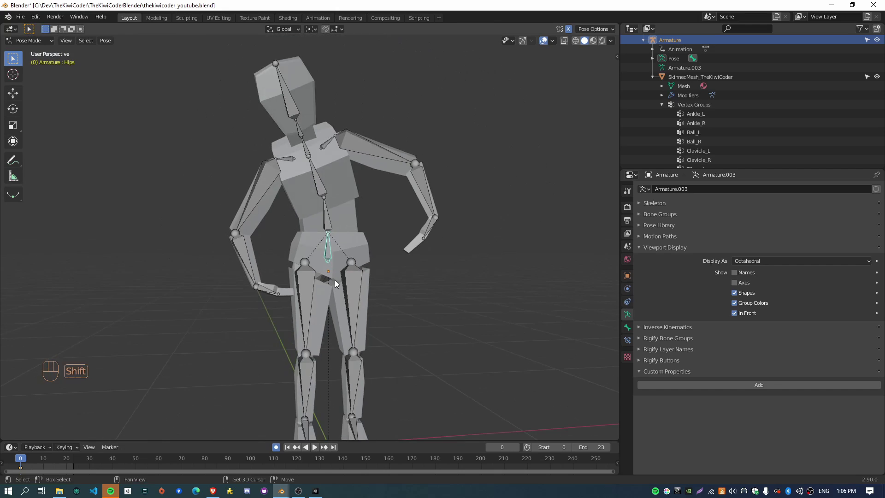
pyautogui.keyDown('shift'); pyautogui.moveTo(335, 280); pyautogui.dragTo(323, 221, button='middle'); pyautogui.keyUp('shift')
pyautogui.press('a')
pyautogui.hotkey('alt', 'r')
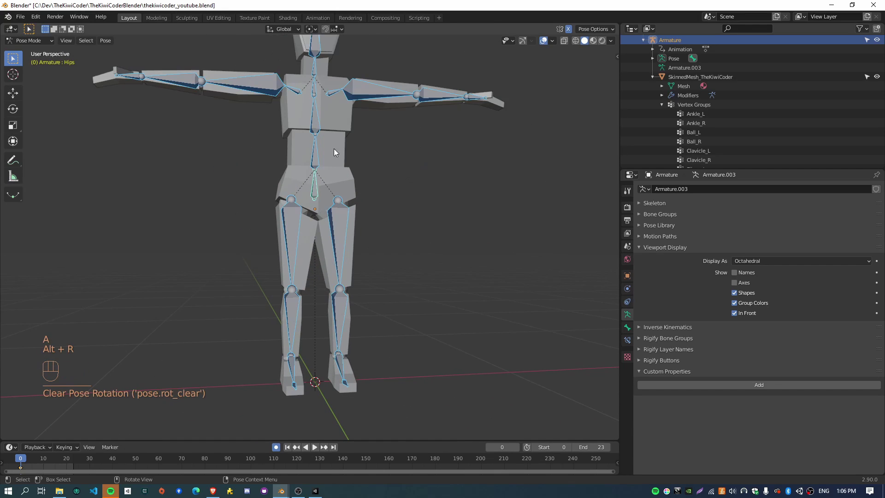
# Step: Test-rotate the head bone and the neck bone, undoing each rotation
pyautogui.scroll(2, 356, 244)
pyautogui.click(366, 202)
pyautogui.moveTo(366, 202); pyautogui.dragTo(286, 100, button='middle')
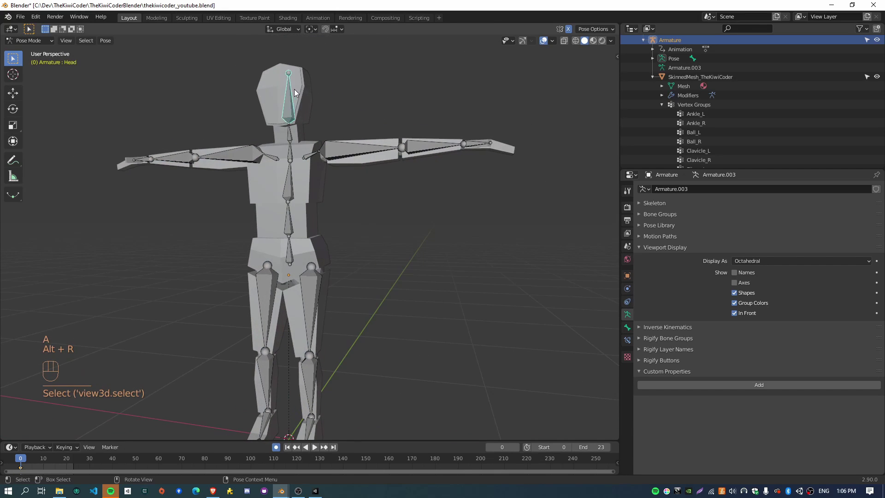
pyautogui.press('r')
pyautogui.click(287, 129)
pyautogui.hotkey('ctrl', 'z')
pyautogui.click(288, 132)
pyautogui.press('r')
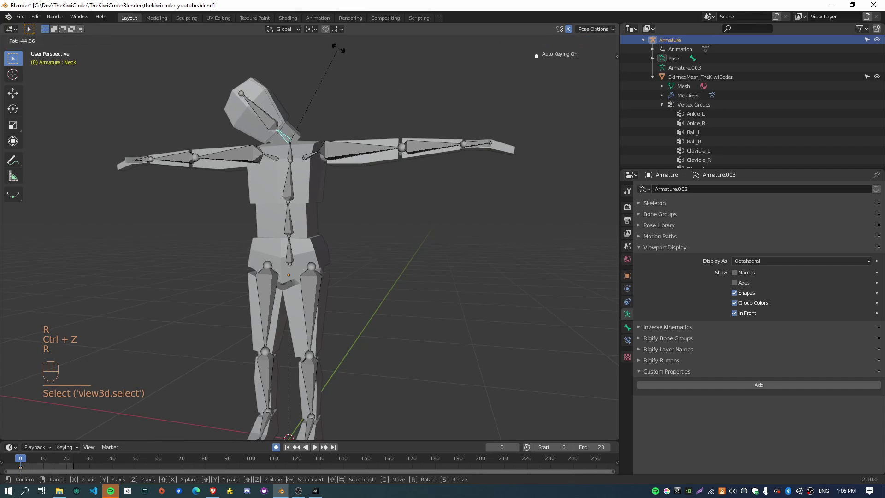
pyautogui.click(338, 49)
pyautogui.hotkey('ctrl', 'z')
# Step: Test-rotate the Spine_01 bone from a side view and undo the rotation
pyautogui.moveTo(296, 233); pyautogui.dragTo(337, 231, button='middle')
pyautogui.scroll(3, 353, 282)
pyautogui.keyDown('shift'); pyautogui.moveTo(362, 351); pyautogui.dragTo(352, 214, button='middle'); pyautogui.keyUp('shift')
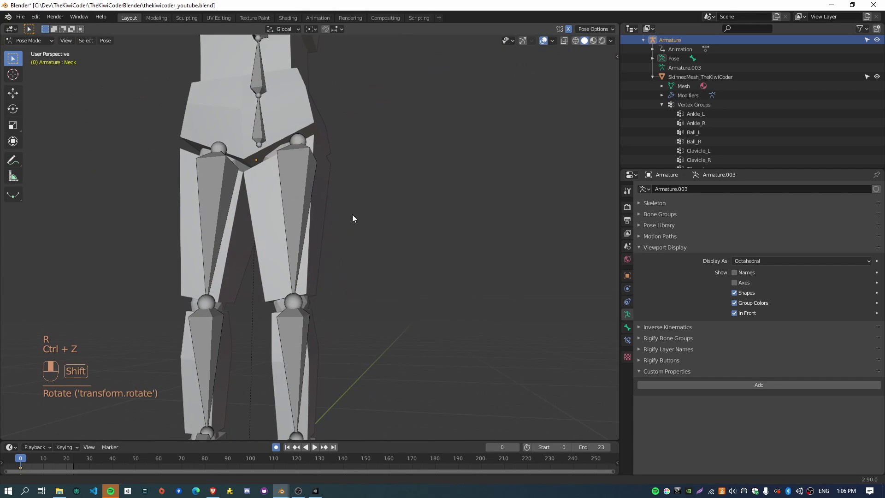
pyautogui.moveTo(384, 300)
pyautogui.mouseDown(button='middle')
pyautogui.moveTo(327, 311)
pyautogui.moveTo(374, 308)
pyautogui.mouseUp(button='middle')
pyautogui.moveTo(481, 226); pyautogui.dragTo(436, 232, button='middle')
pyautogui.keyDown('shift'); pyautogui.moveTo(433, 175); pyautogui.dragTo(416, 281, button='middle'); pyautogui.keyUp('shift')
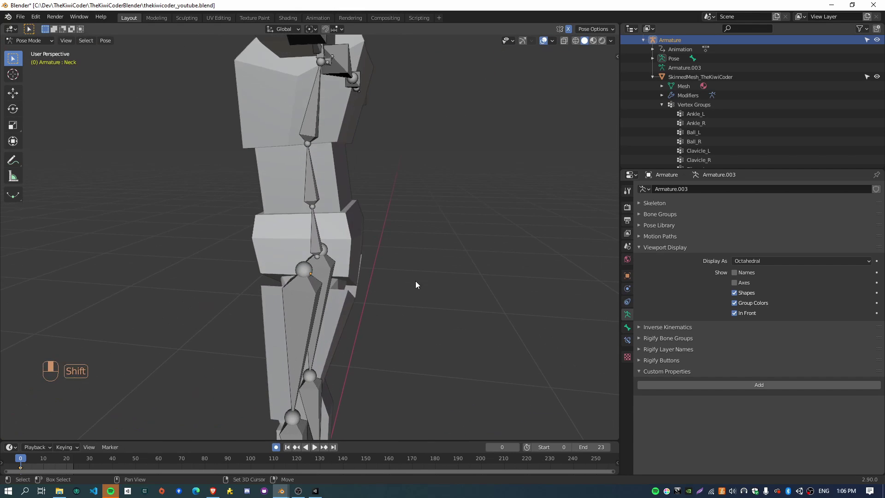
pyautogui.click(309, 173)
pyautogui.press('r')
pyautogui.click(342, 106)
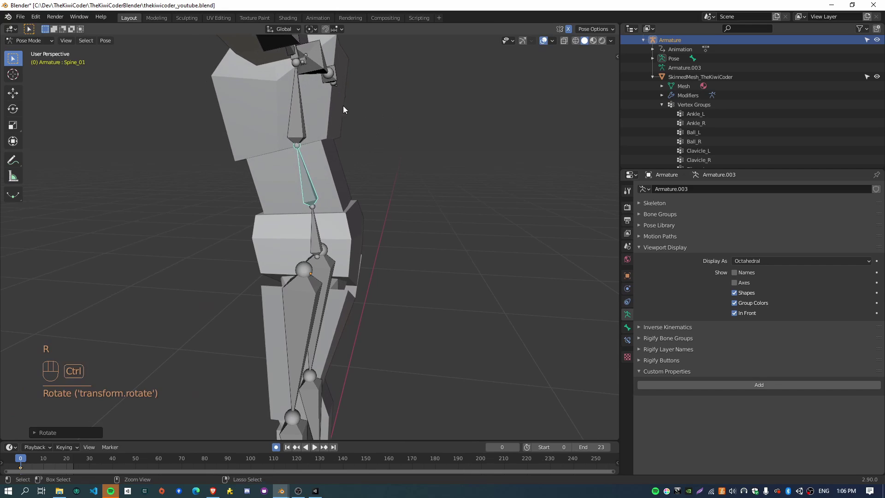
pyautogui.hotkey('ctrl', 'z')
# Step: Test-rotate the Spine_02 bone, examine the chest and waist joint from several angles, and undo the rotation
pyautogui.click(316, 81)
pyautogui.press('r')
pyautogui.click(460, 126)
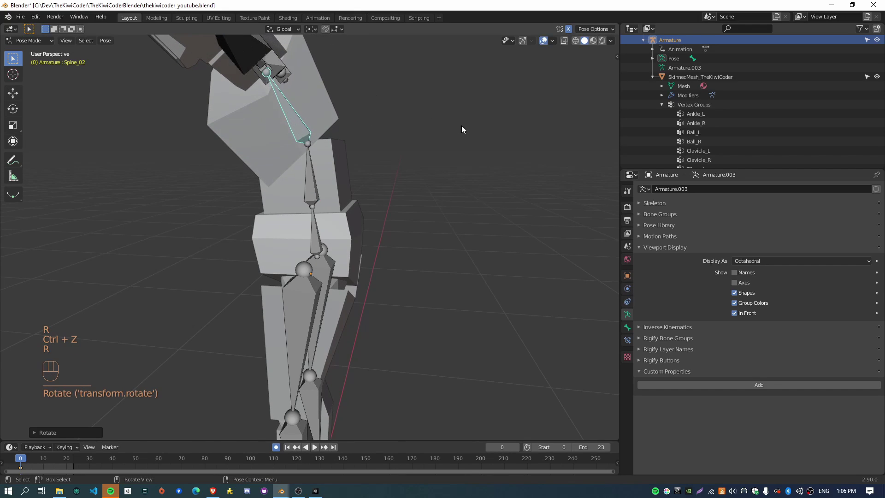
pyautogui.moveTo(460, 127); pyautogui.dragTo(333, 225, button='middle')
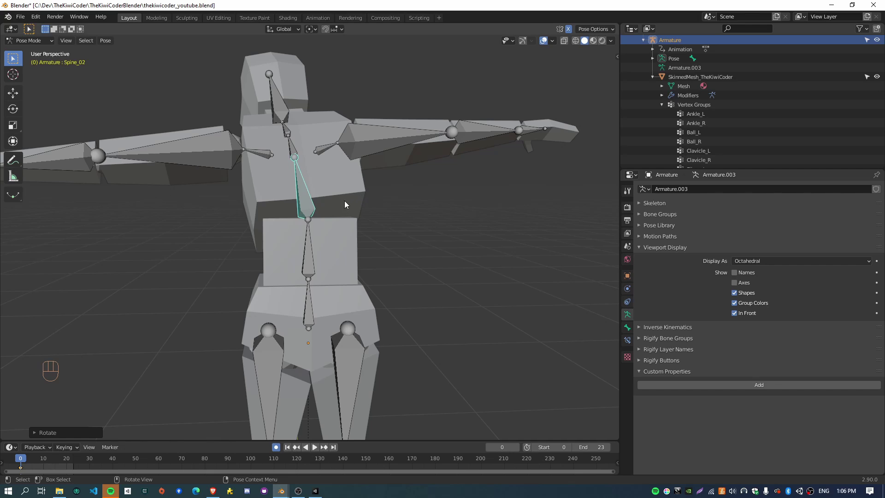
pyautogui.moveTo(344, 201)
pyautogui.mouseDown(button='middle')
pyautogui.moveTo(347, 226)
pyautogui.moveTo(328, 198)
pyautogui.mouseUp(button='middle')
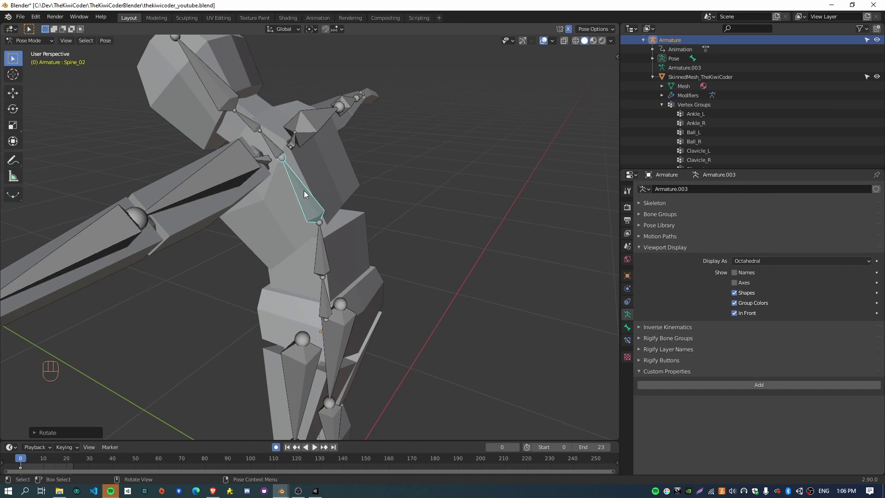
pyautogui.hotkey('ctrl', 'z')
# Step: Rotate the left upper leg bone outward and bend the left lower leg bone back inward to test the leg skinning
pyautogui.moveTo(212, 321); pyautogui.dragTo(379, 232, button='middle')
pyautogui.click(345, 258)
pyautogui.press('r')
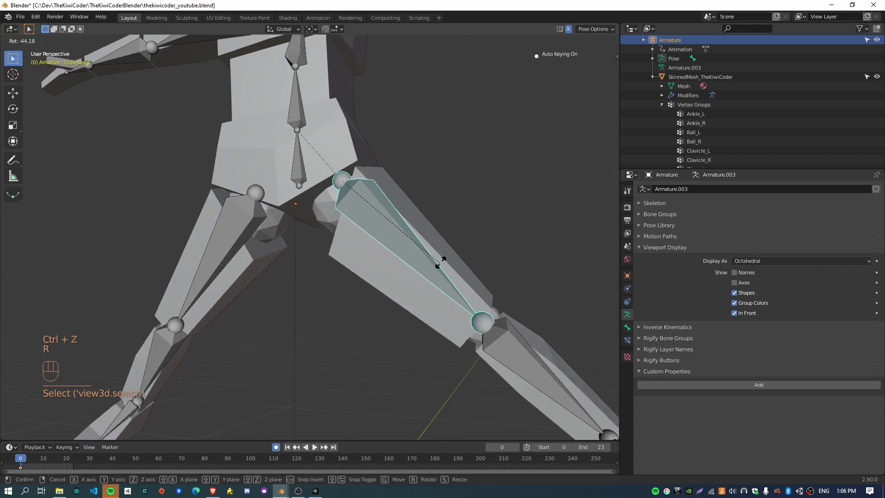
pyautogui.click(440, 258)
pyautogui.keyDown('shift'); pyautogui.moveTo(357, 349); pyautogui.dragTo(290, 267, button='middle'); pyautogui.keyUp('shift')
pyautogui.click(444, 258)
pyautogui.press('r')
pyautogui.press('r')
pyautogui.click(313, 355)
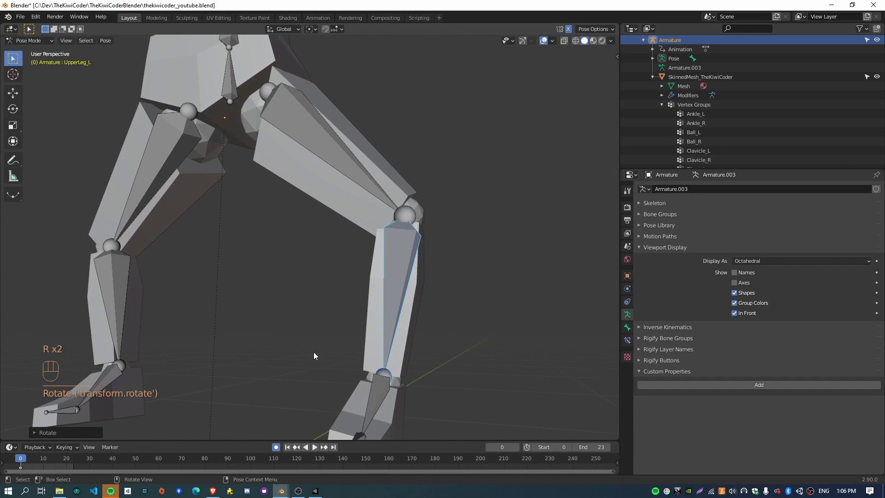
# Step: Test-rotate the left ankle bone and clear the pose rotation of all bones
pyautogui.click(362, 395)
pyautogui.press('r')
pyautogui.click(266, 336)
pyautogui.press('a')
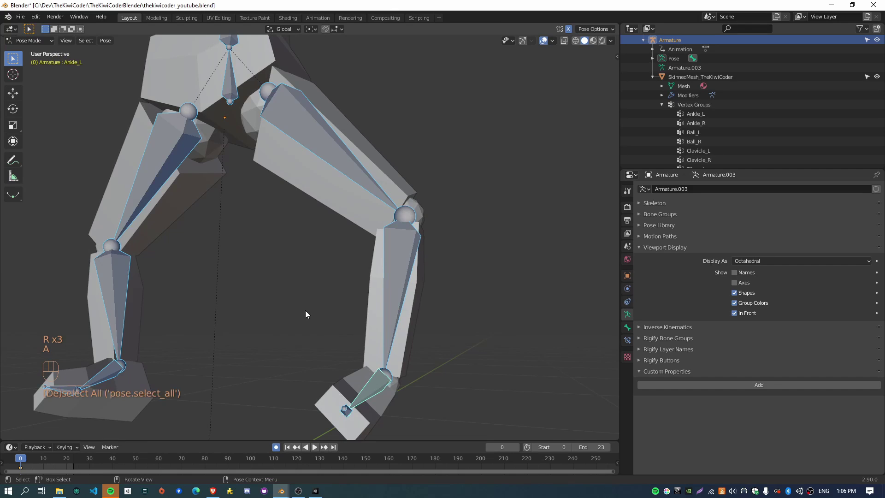
pyautogui.hotkey('alt', 'r')
# Step: Test-rotate the left toe bone Ball_L and undo the rotation
pyautogui.keyDown('shift'); pyautogui.moveTo(312, 310); pyautogui.dragTo(275, 348, button='middle'); pyautogui.keyUp('shift')
pyautogui.click(373, 368)
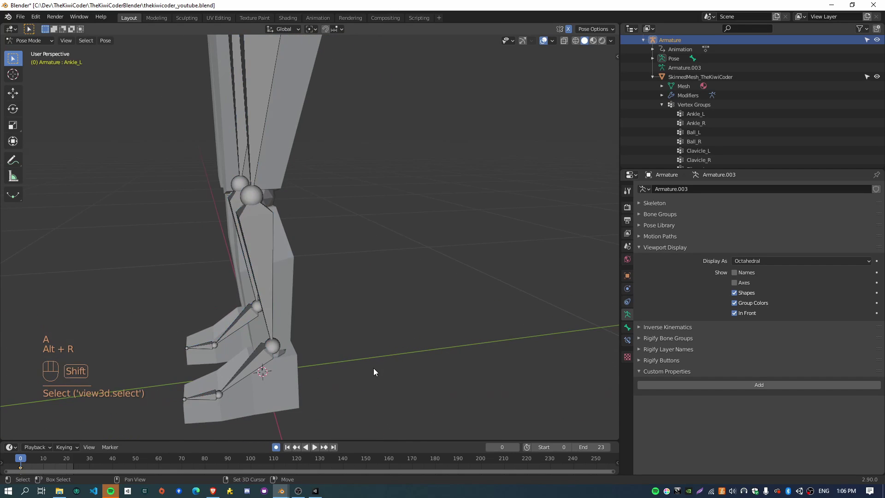
pyautogui.keyDown('shift'); pyautogui.moveTo(373, 368); pyautogui.dragTo(463, 269, button='middle'); pyautogui.keyUp('shift')
pyautogui.scroll(4, 361, 317)
pyautogui.keyDown('shift'); pyautogui.moveTo(366, 323); pyautogui.dragTo(380, 282, button='middle'); pyautogui.keyUp('shift')
pyautogui.click(306, 279)
pyautogui.press('r')
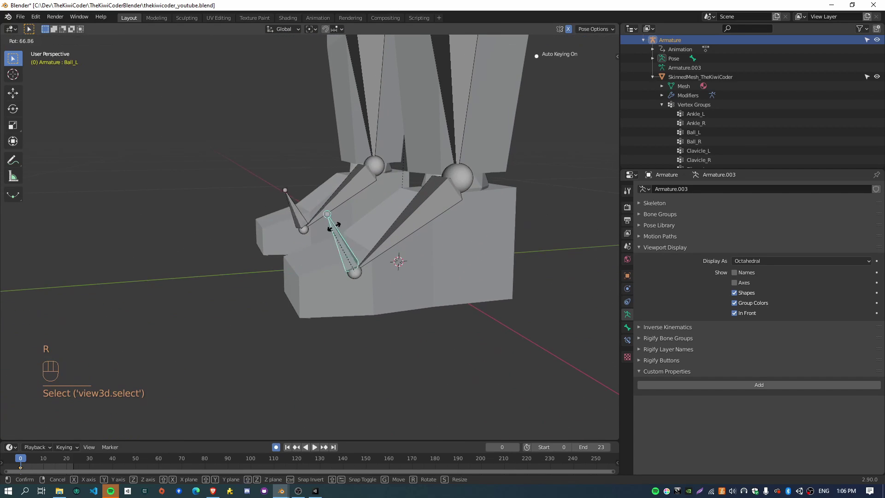
pyautogui.click(259, 296)
pyautogui.hotkey('ctrl', 'z')
pyautogui.moveTo(259, 296); pyautogui.dragTo(283, 298, button='middle')
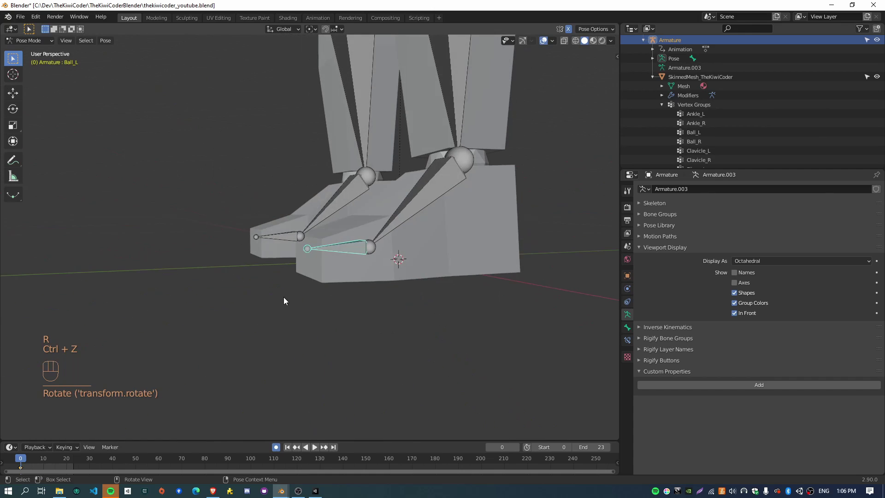
# Step: Deselect the toe bone and return the armature to Object Mode
pyautogui.moveTo(347, 275); pyautogui.dragTo(469, 228, button='middle')
pyautogui.click(475, 203)
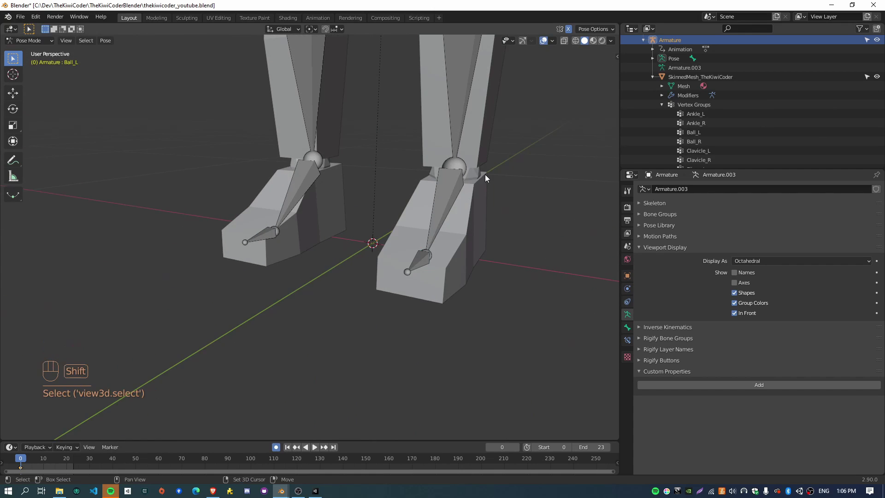
pyautogui.keyDown('shift'); pyautogui.moveTo(485, 174); pyautogui.dragTo(400, 216, button='middle'); pyautogui.keyUp('shift')
pyautogui.click(35, 41)
pyautogui.click(43, 45)
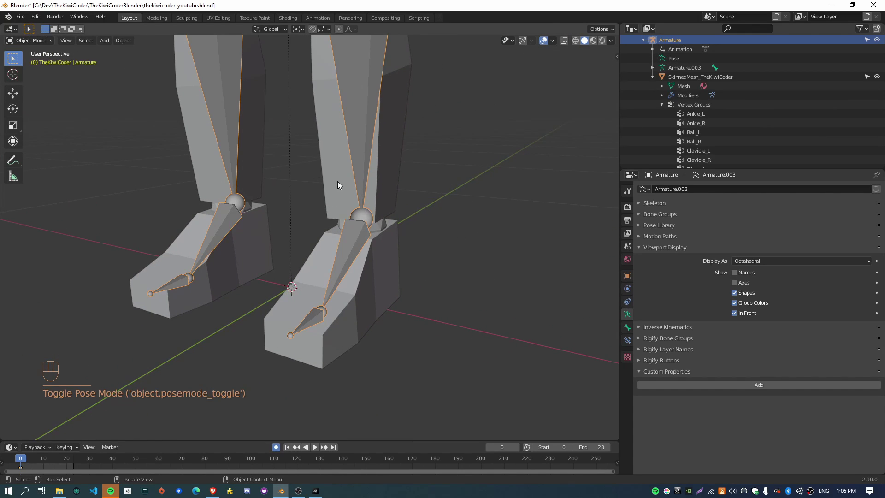
pyautogui.click(383, 291)
pyautogui.keyDown('shift'); pyautogui.click(363, 242); pyautogui.keyUp('shift')
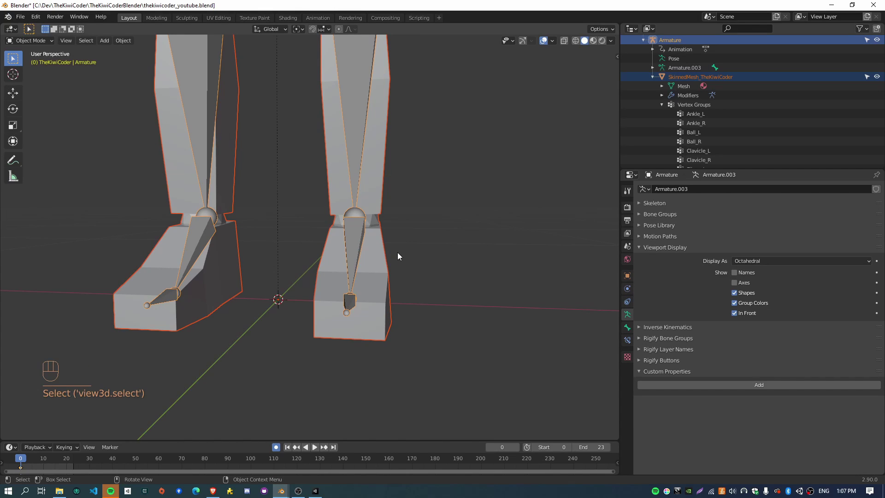
pyautogui.click(45, 42)
pyautogui.click(45, 41)
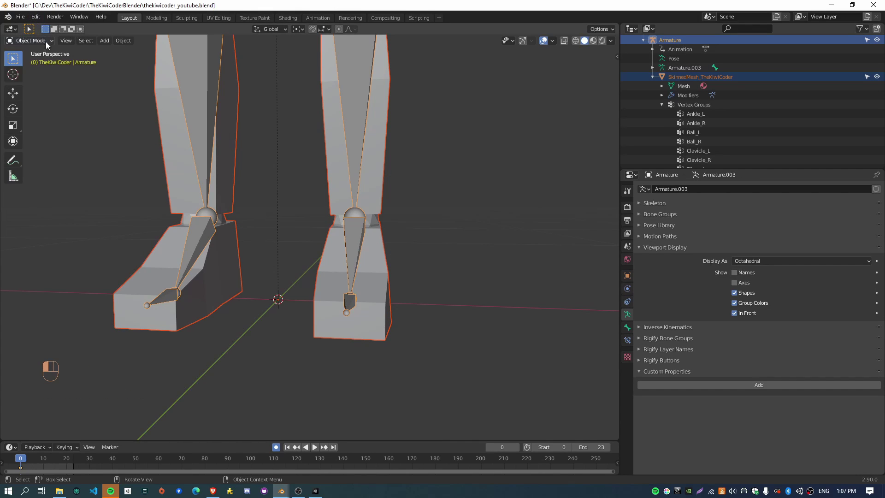
# Step: Select the armature, add the skinned mesh as the active object, and switch to Weight Paint mode
pyautogui.click(370, 124)
pyautogui.click(364, 119)
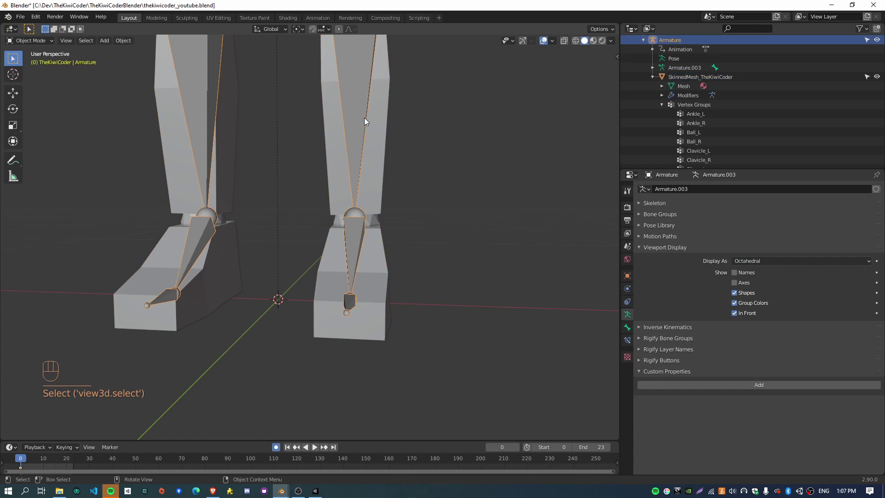
pyautogui.keyDown('shift'); pyautogui.click(379, 168); pyautogui.keyUp('shift')
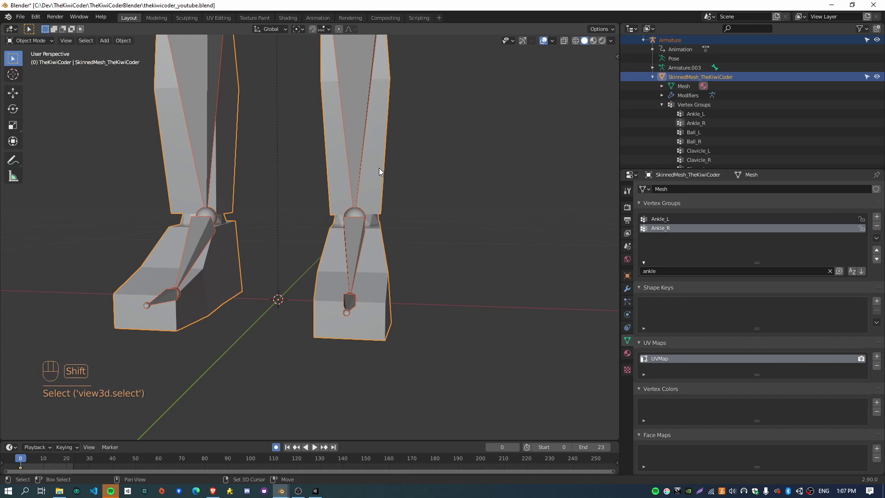
pyautogui.click(30, 41)
pyautogui.click(39, 40)
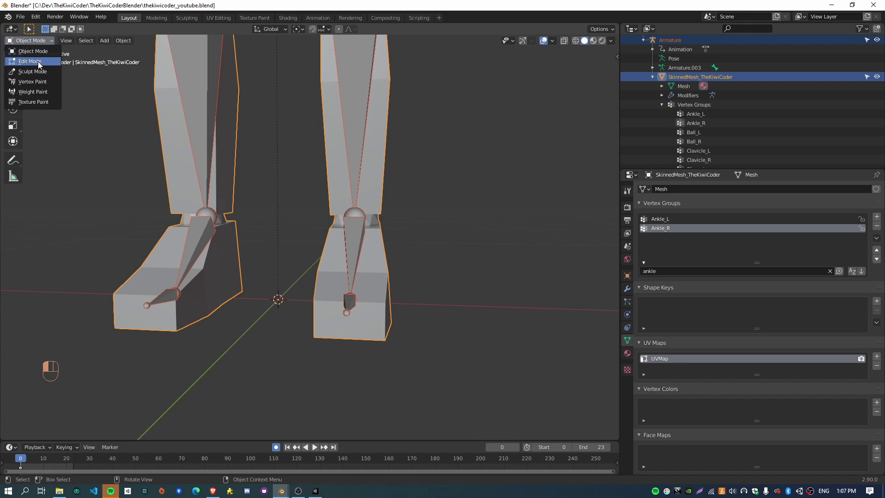
pyautogui.click(42, 92)
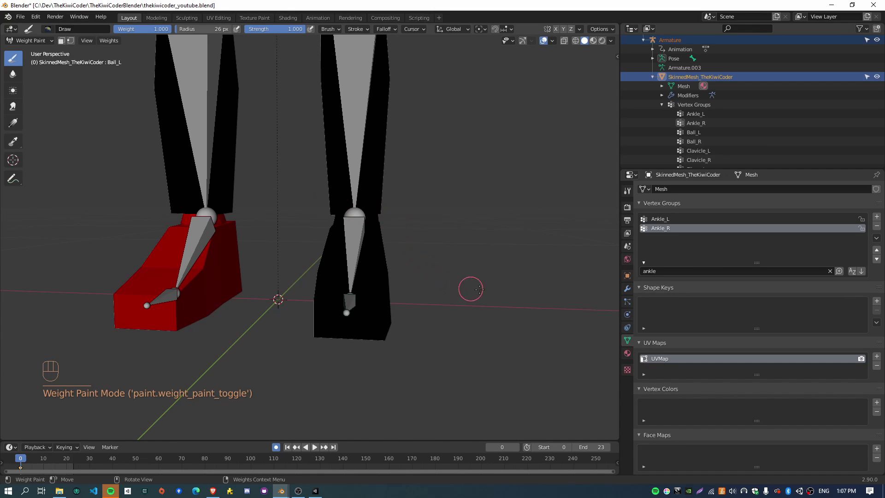
# Step: Select the left toe bone Ball_L to make its weights active for painting
pyautogui.moveTo(470, 289); pyautogui.dragTo(450, 287, button='middle')
pyautogui.keyDown('ctrl'); pyautogui.click(289, 295); pyautogui.keyUp('ctrl')
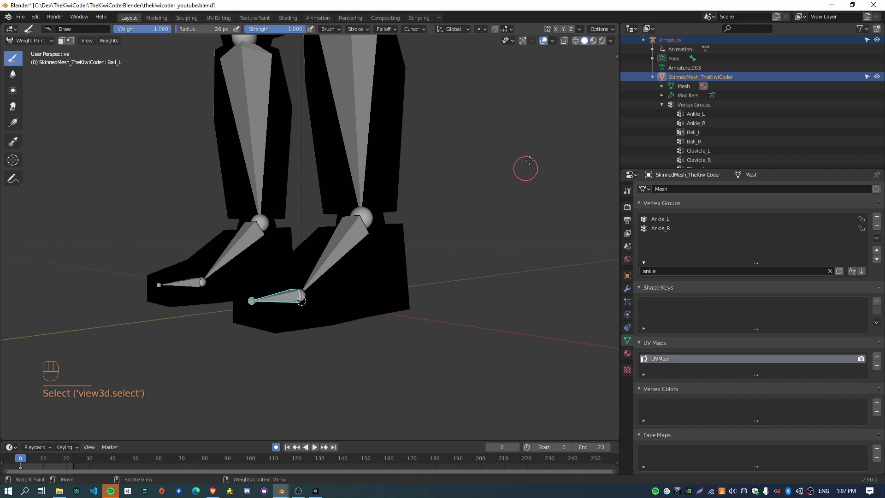
# Step: Set the Zero Weights overlay option to None to compare the display, and set it back to Active
pyautogui.click(553, 41)
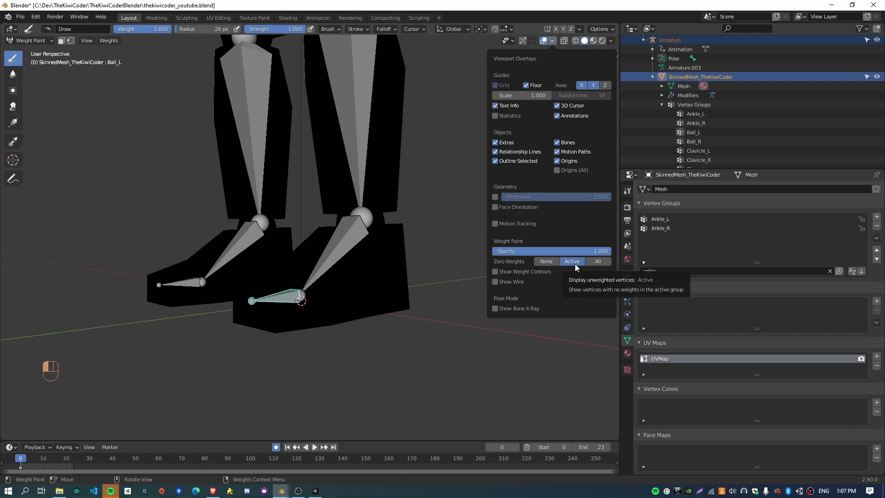
pyautogui.click(548, 261)
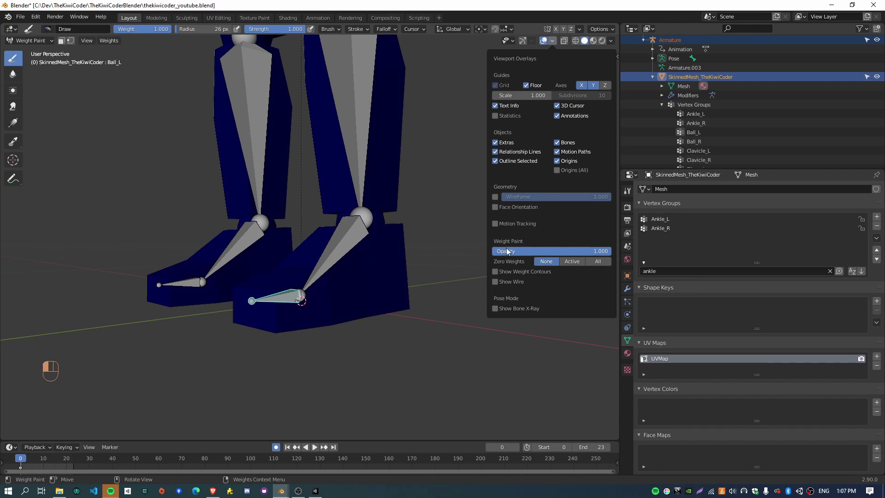
pyautogui.scroll(-4, 428, 174)
pyautogui.keyDown('shift'); pyautogui.moveTo(407, 90); pyautogui.dragTo(411, 171, button='middle'); pyautogui.keyUp('shift')
pyautogui.scroll(5, 326, 303)
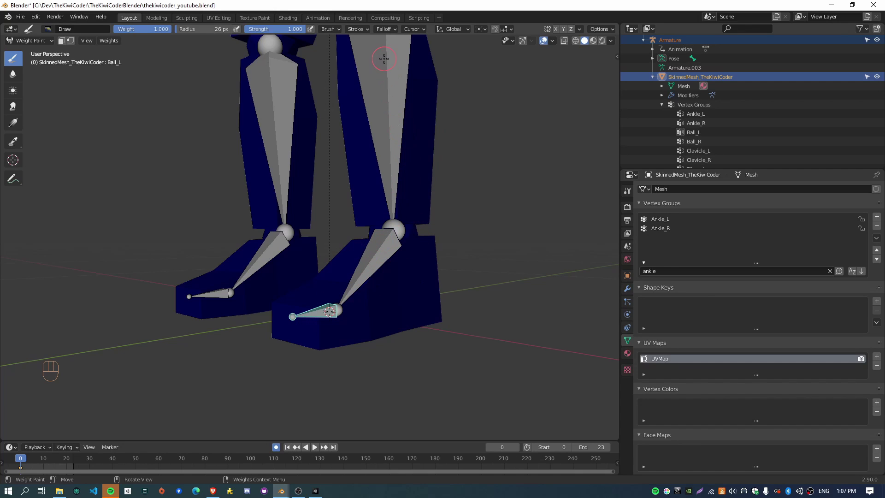
pyautogui.click(553, 40)
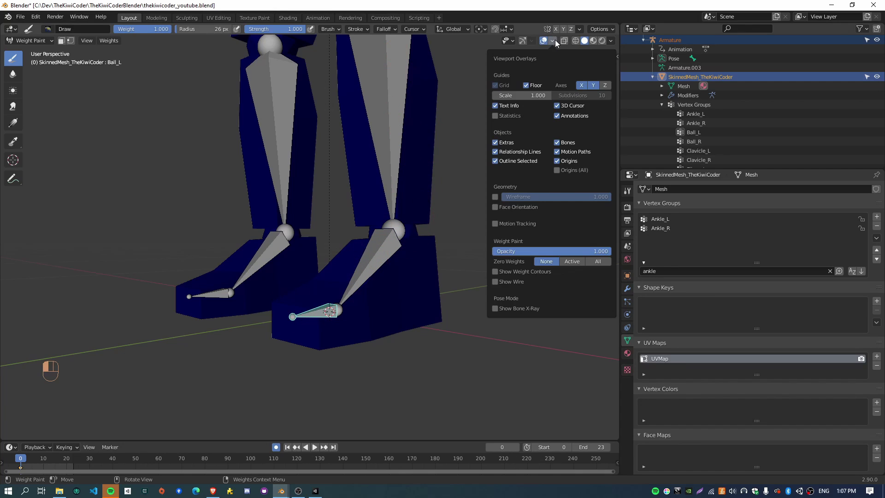
pyautogui.click(577, 263)
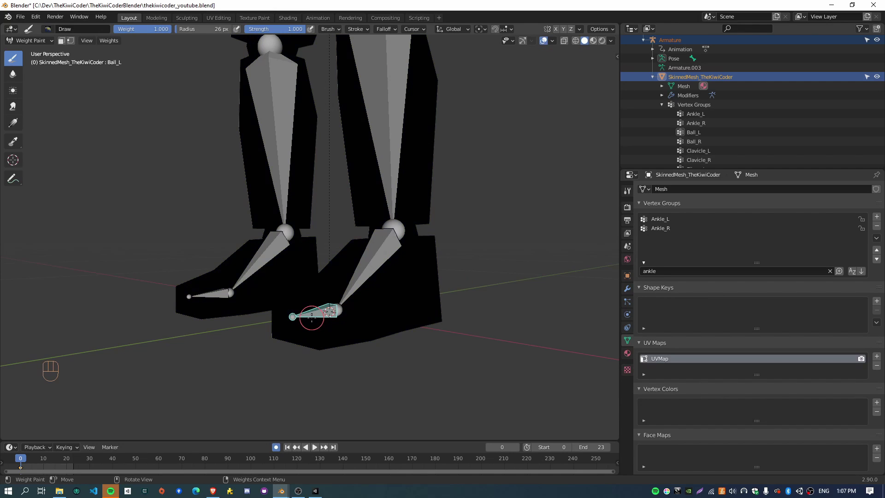
# Step: Paint full weight of 1.000 for Ball_L onto the front toe vertices of the left foot
pyautogui.moveTo(475, 299); pyautogui.dragTo(426, 62, button='middle')
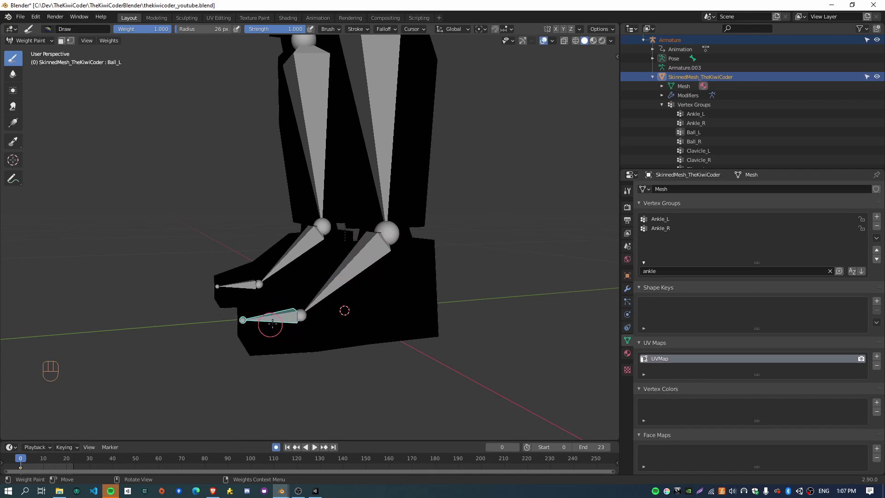
pyautogui.moveTo(272, 324); pyautogui.dragTo(391, 324, button='middle')
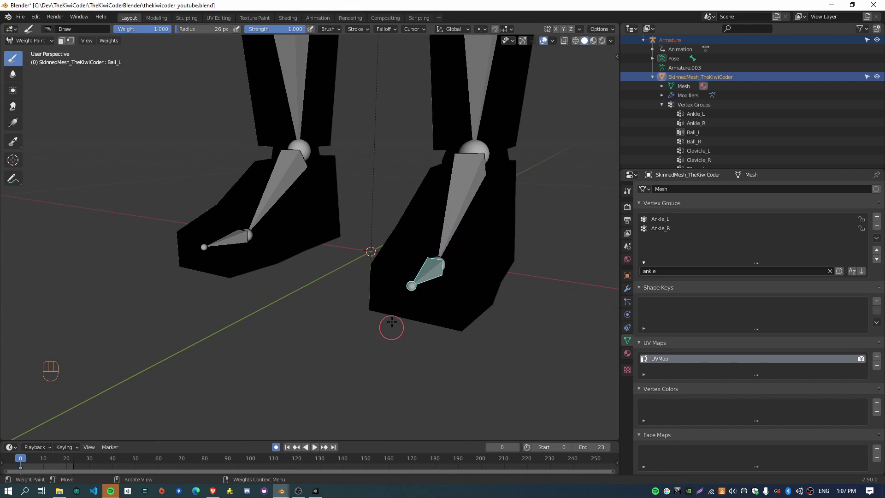
pyautogui.moveTo(487, 286); pyautogui.dragTo(366, 312, button='middle')
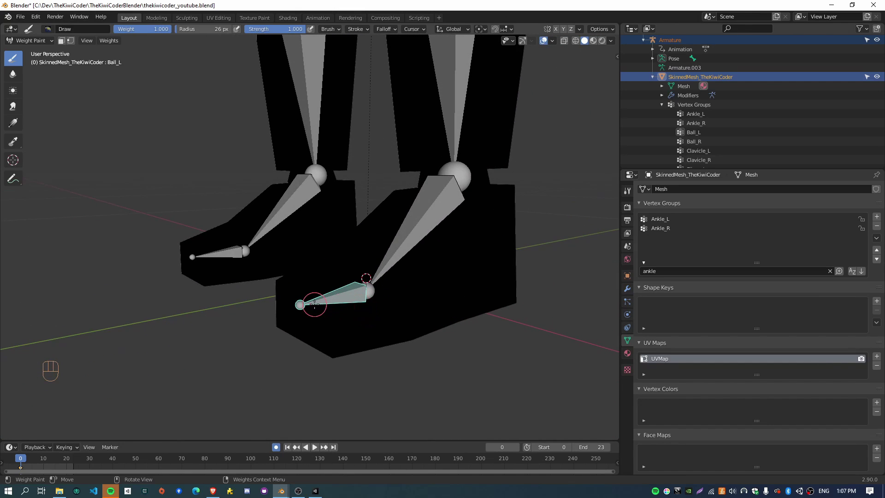
pyautogui.moveTo(371, 265); pyautogui.dragTo(361, 264, button='middle')
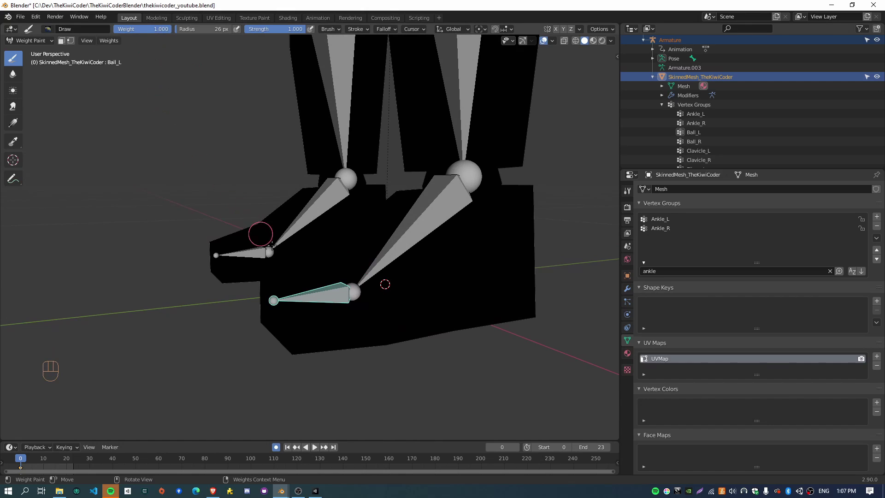
pyautogui.moveTo(271, 244); pyautogui.dragTo(272, 288, button='middle')
pyautogui.click(267, 288)
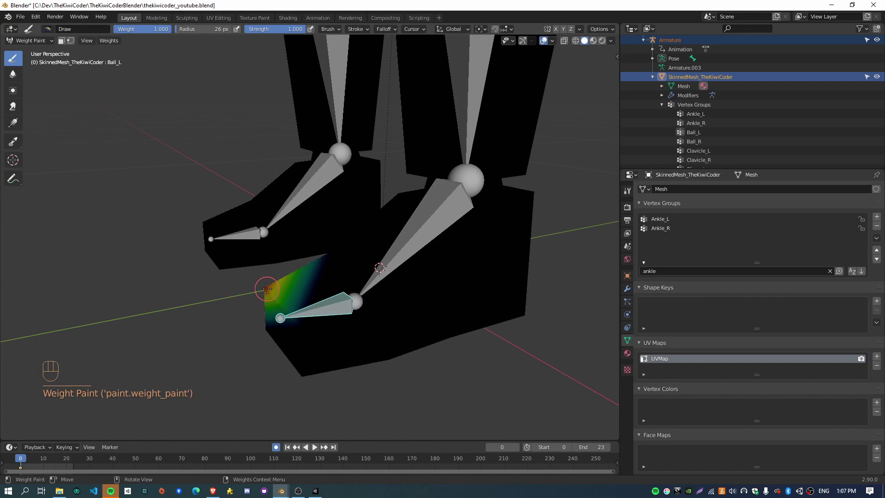
pyautogui.click(304, 331)
pyautogui.click(301, 376)
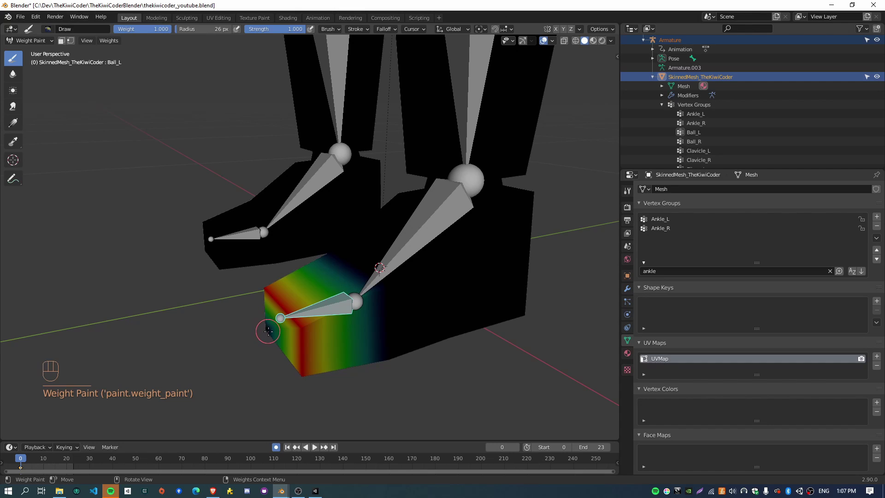
pyautogui.moveTo(271, 330)
pyautogui.mouseDown(button='middle')
pyautogui.moveTo(332, 300)
pyautogui.moveTo(131, 59)
pyautogui.mouseUp(button='middle')
pyautogui.click(329, 302)
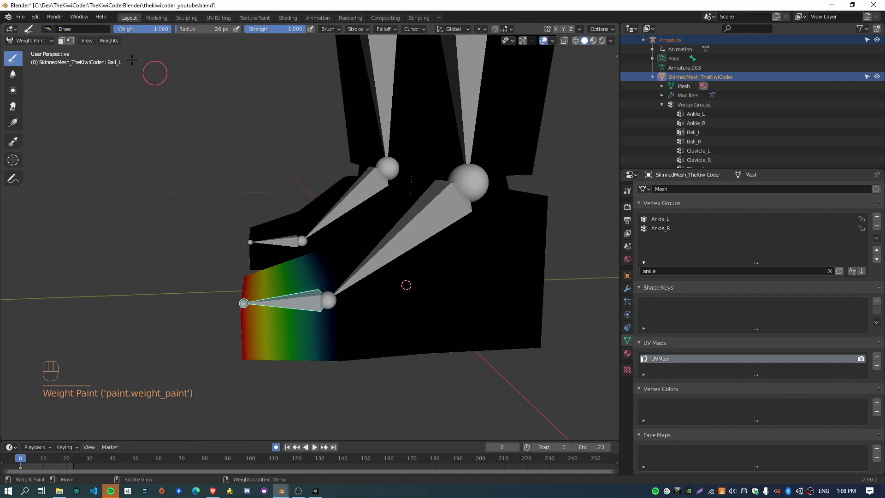
# Step: Set the brush weight to 0.5 and paint the vertices around the left foot's ball joint, including the sole, for Ball_L
pyautogui.click(140, 31)
pyautogui.write('0.5')
pyautogui.press('Return')
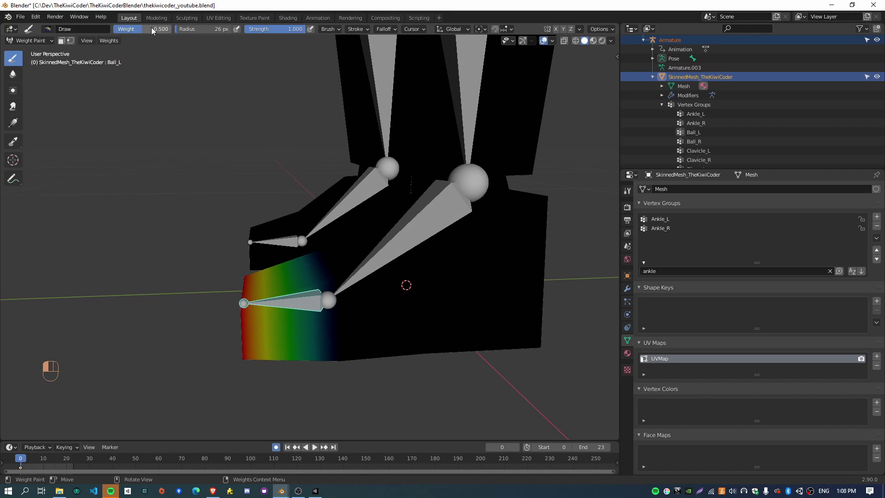
pyautogui.click(331, 295)
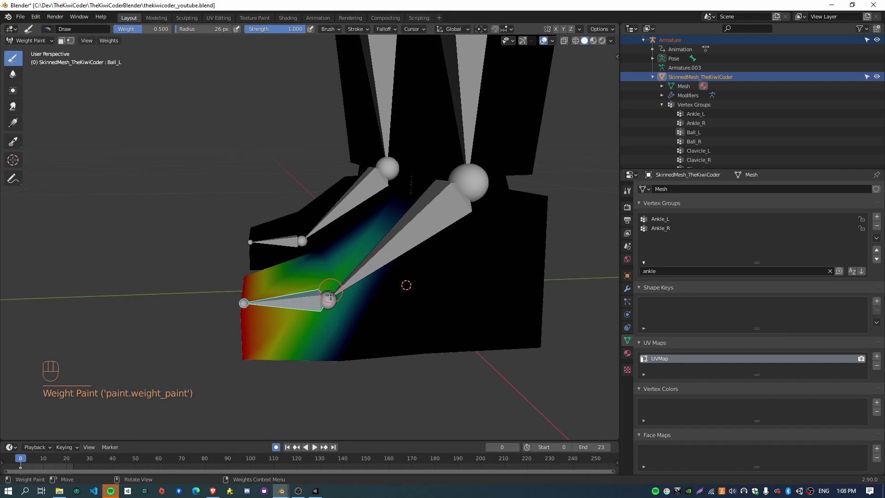
pyautogui.click(337, 358)
pyautogui.click(321, 255)
pyautogui.click(322, 250)
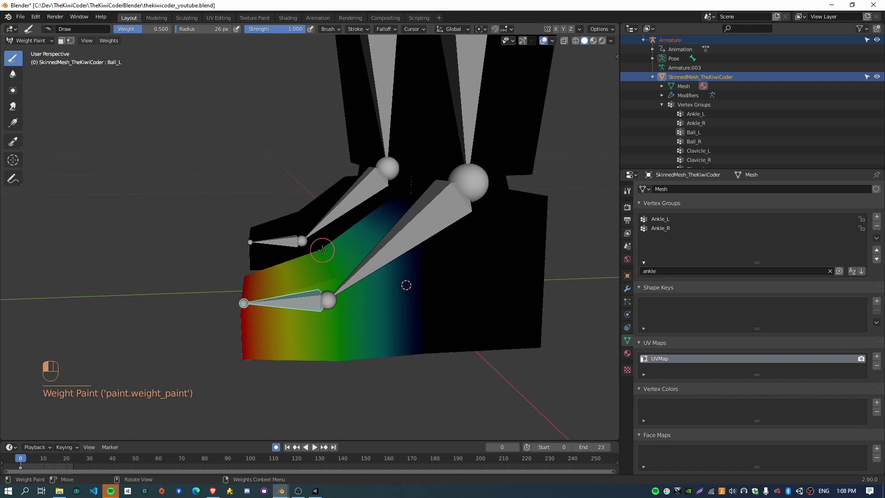
pyautogui.moveTo(308, 270); pyautogui.dragTo(446, 239, button='middle')
pyautogui.click(336, 307)
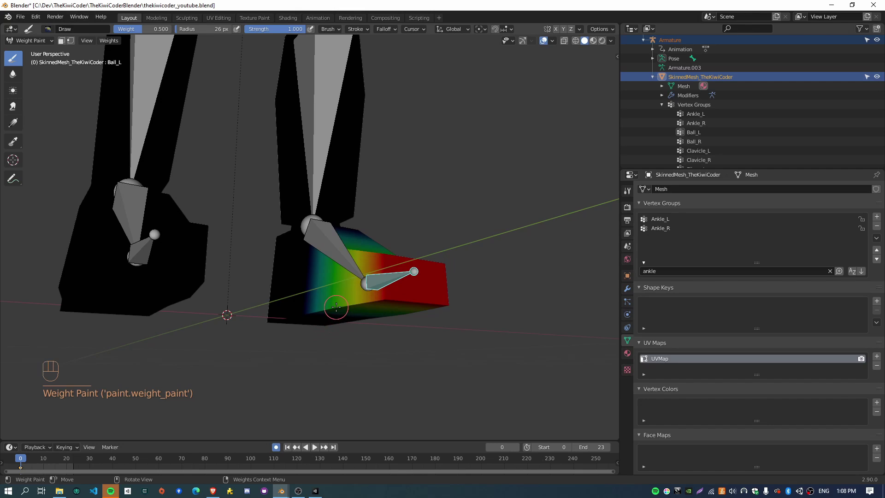
pyautogui.moveTo(408, 336)
pyautogui.mouseDown(button='middle')
pyautogui.moveTo(389, 315)
pyautogui.moveTo(324, 325)
pyautogui.moveTo(282, 354)
pyautogui.mouseUp(button='middle')
pyautogui.moveTo(341, 314); pyautogui.dragTo(369, 322, button='middle')
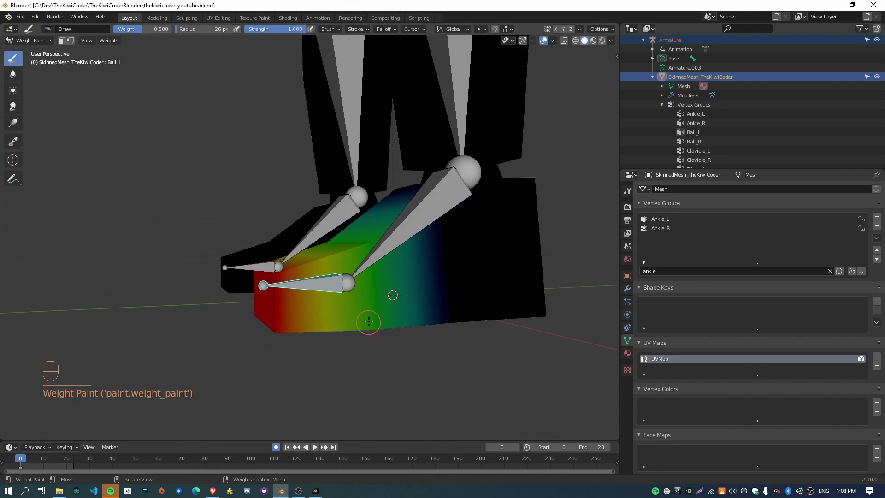
# Step: Test-rotate the left toe bone upward to check the toe deformation and undo the rotation
pyautogui.scroll(-1, 395, 322)
pyautogui.keyDown('shift'); pyautogui.moveTo(391, 281); pyautogui.dragTo(388, 328, button='middle'); pyautogui.keyUp('shift')
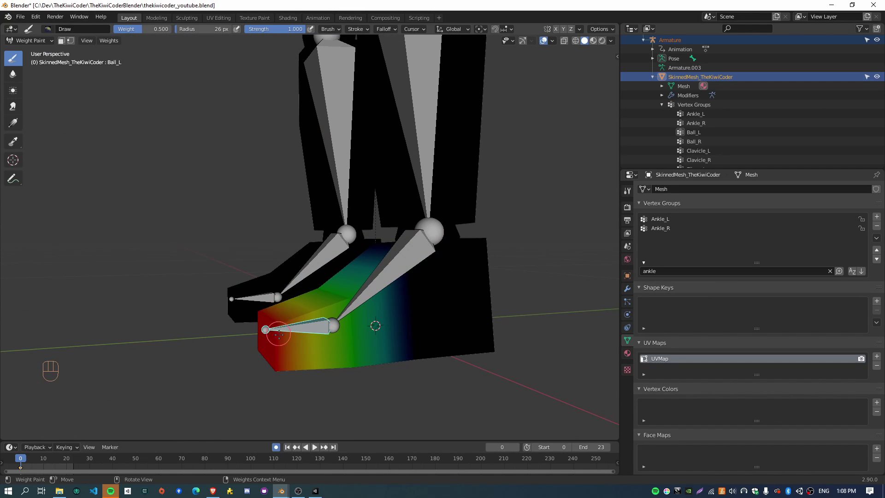
pyautogui.press('r')
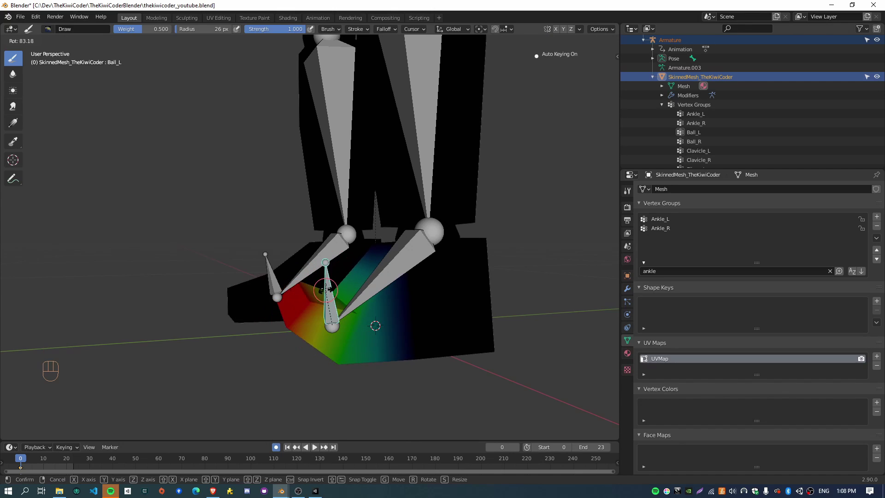
pyautogui.click(322, 285)
pyautogui.hotkey('ctrl', 'z')
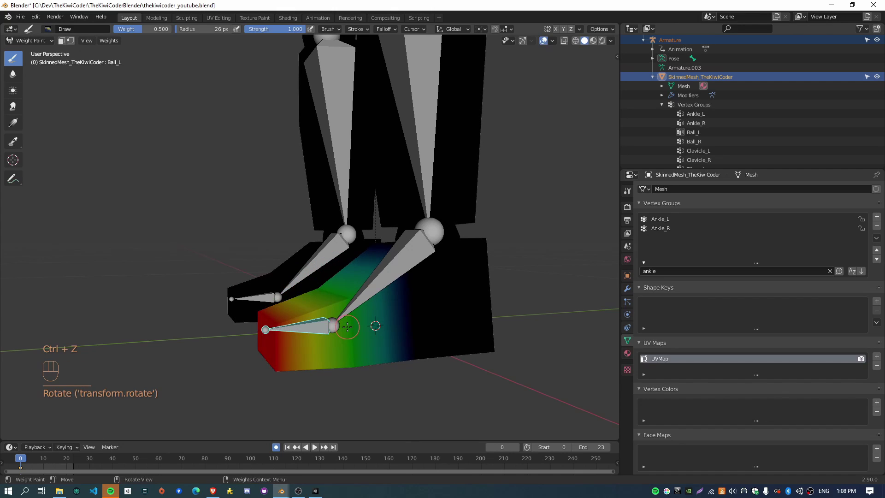
# Step: From the right orthographic view, test-rotate the Ball_L bone about the global X axis and undo the rotation
pyautogui.press('KP_3')
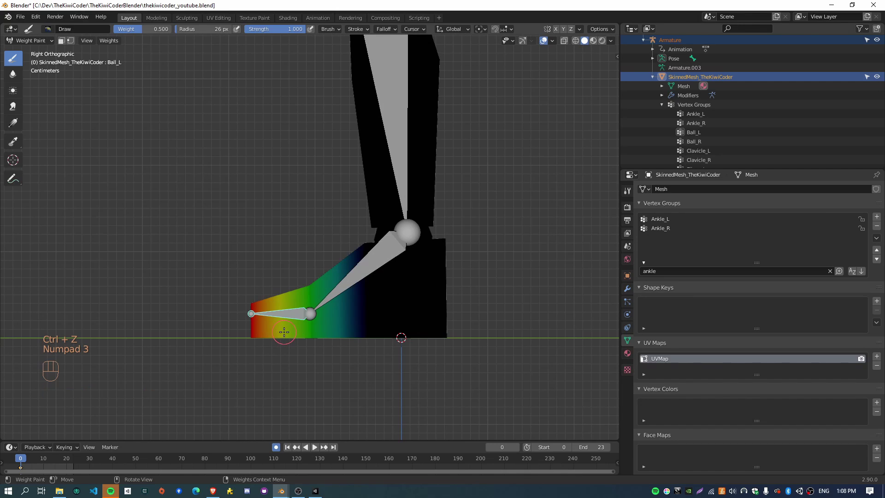
pyautogui.press('r')
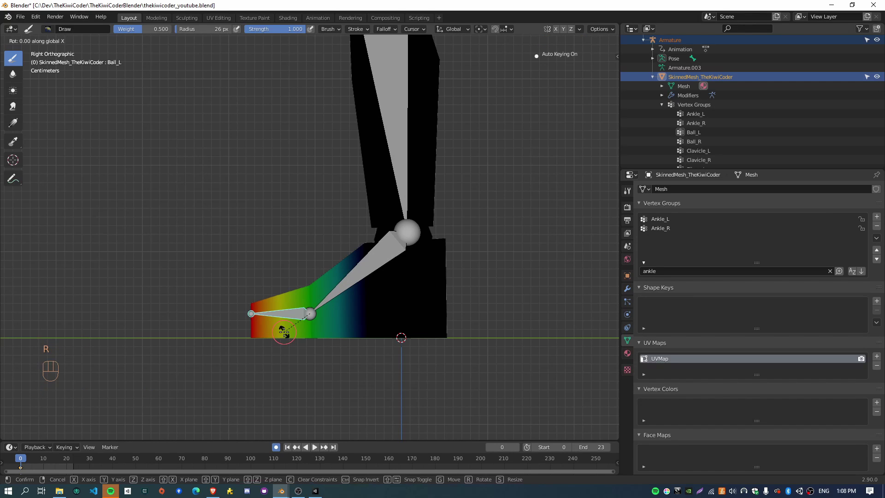
pyautogui.click(255, 308)
pyautogui.moveTo(254, 308); pyautogui.dragTo(370, 328, button='middle')
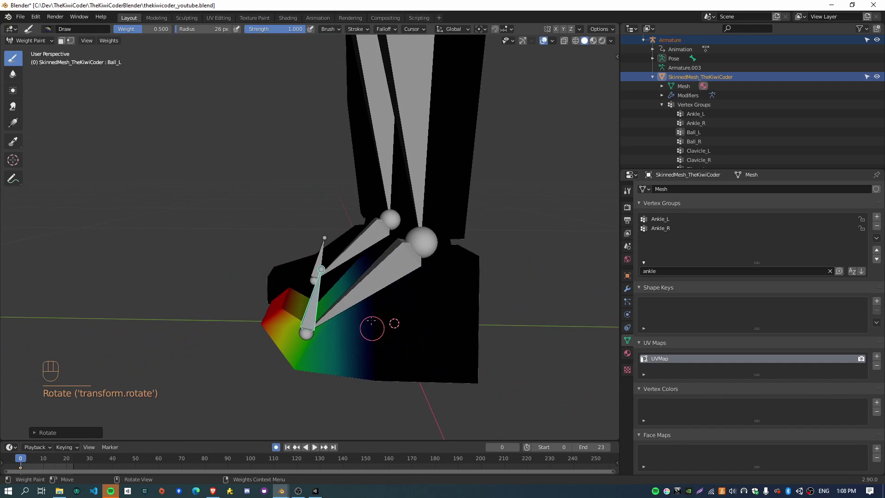
pyautogui.hotkey('ctrl', 'z')
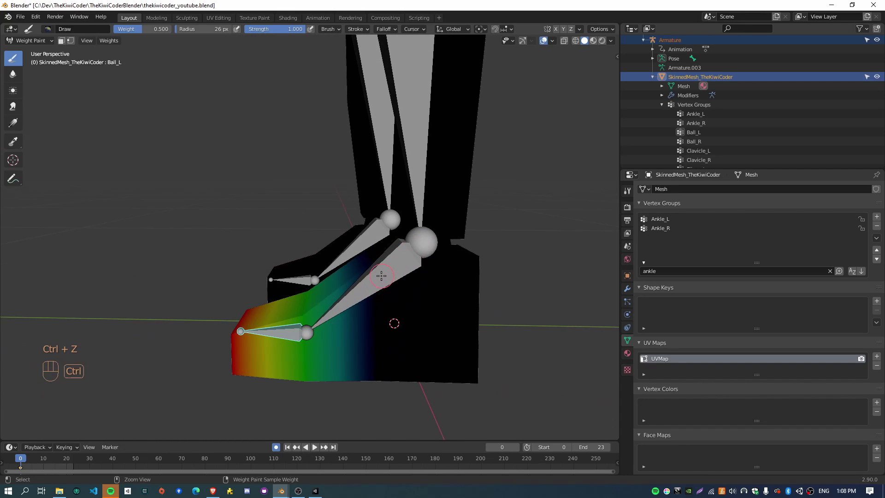
# Step: Select the left ankle bone Ankle_L and inspect its weights on the left foot
pyautogui.click(365, 287)
pyautogui.keyDown('shift'); pyautogui.moveTo(294, 316); pyautogui.dragTo(329, 342, button='middle'); pyautogui.keyUp('shift')
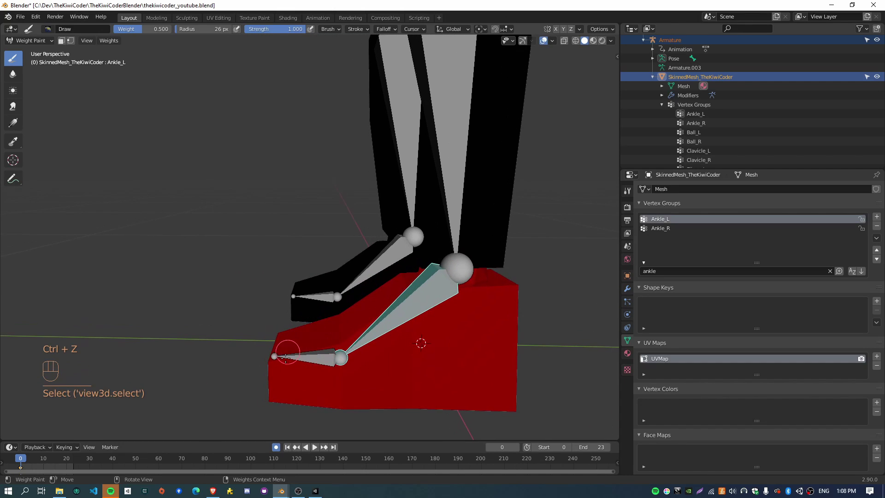
pyautogui.keyDown('shift'); pyautogui.moveTo(492, 349); pyautogui.dragTo(488, 302, button='middle'); pyautogui.keyUp('shift')
pyautogui.moveTo(335, 307); pyautogui.dragTo(429, 220, button='middle')
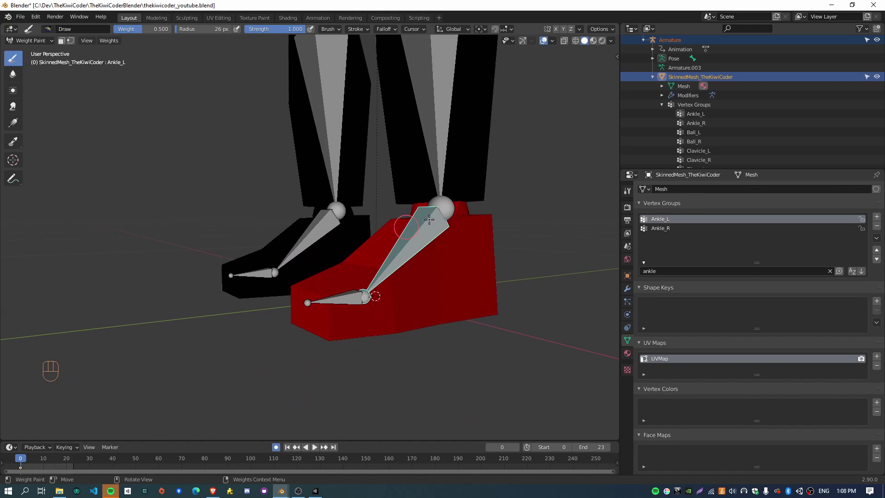
pyautogui.scroll(3, 417, 249)
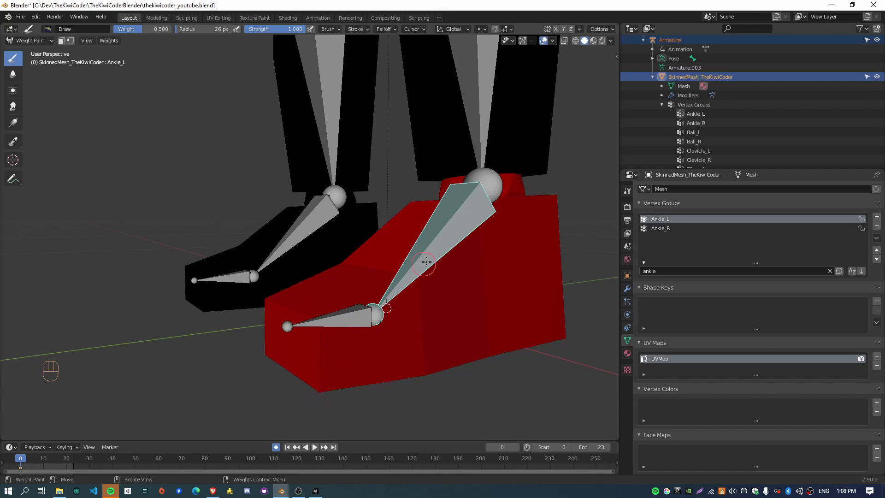
pyautogui.moveTo(447, 232); pyautogui.dragTo(278, 231, button='middle')
pyautogui.scroll(2, 428, 266)
# Step: Set the brush weight to 0 and paint out the Ankle_L influence on the left foot's front toe vertices
pyautogui.click(152, 29)
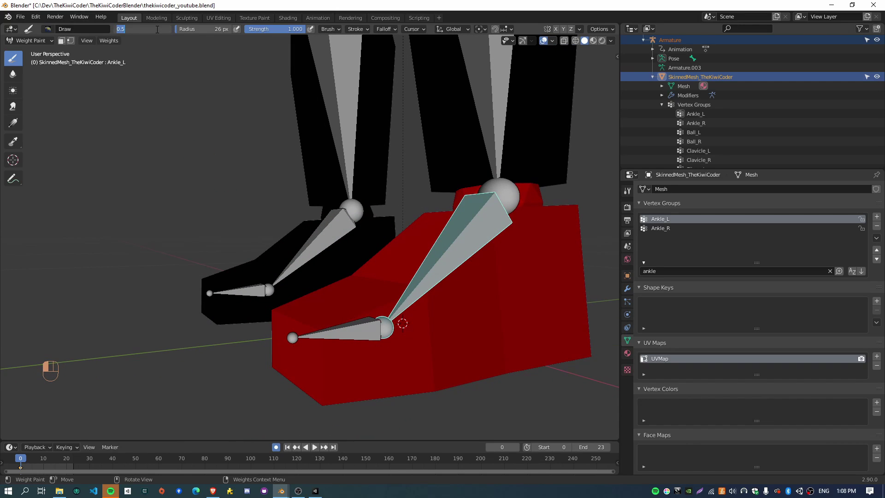
pyautogui.press('Return')
pyautogui.moveTo(277, 313)
pyautogui.mouseDown()
pyautogui.moveTo(282, 363)
pyautogui.moveTo(272, 363)
pyautogui.moveTo(324, 403)
pyautogui.mouseUp()
pyautogui.click(323, 326)
pyautogui.moveTo(495, 372); pyautogui.dragTo(401, 344, button='middle')
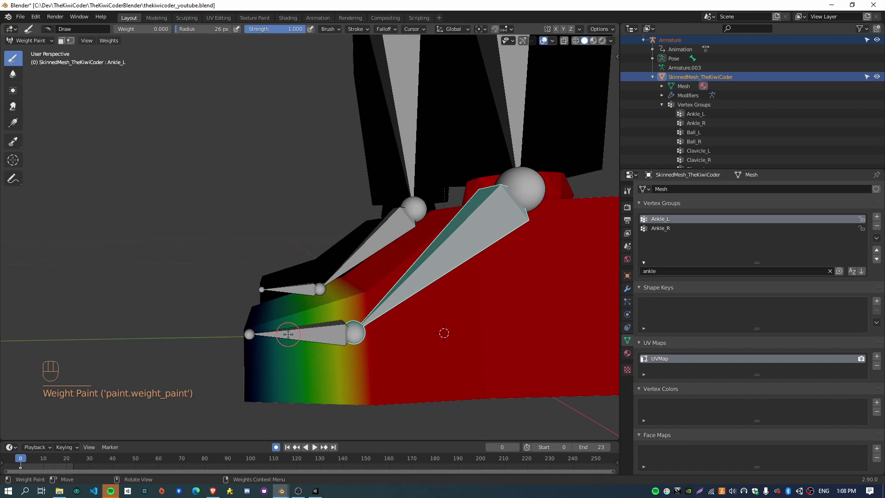
# Step: Set the brush weight to 0.5 and paint the vertices around the left foot's ball joint for Ankle_L
pyautogui.click(145, 28)
pyautogui.write('0')
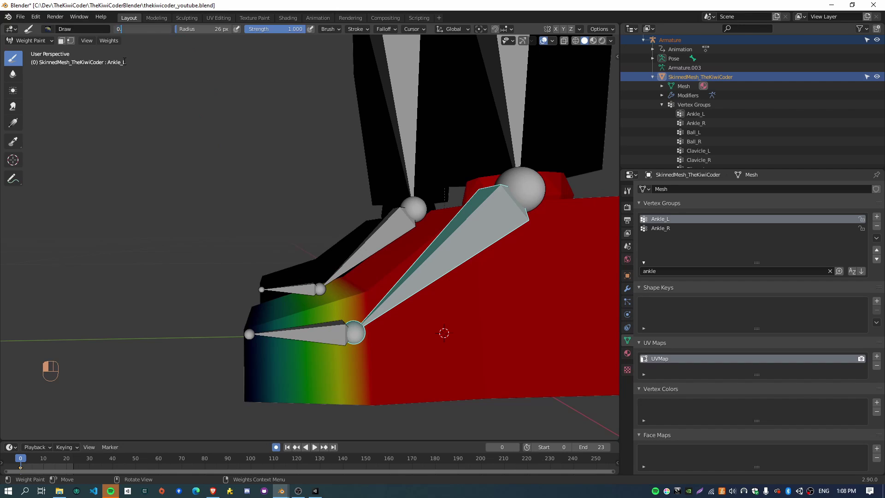
pyautogui.write('.5')
pyautogui.press('Return')
pyautogui.moveTo(365, 297); pyautogui.dragTo(360, 285)
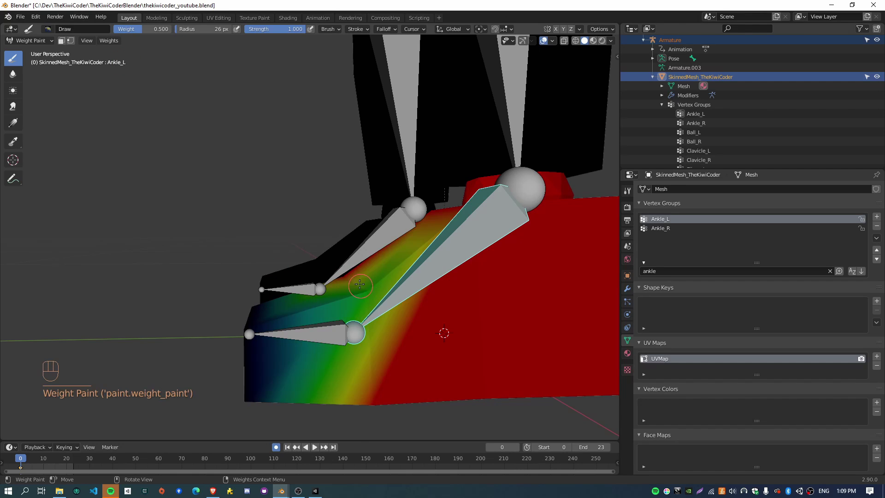
pyautogui.click(342, 277)
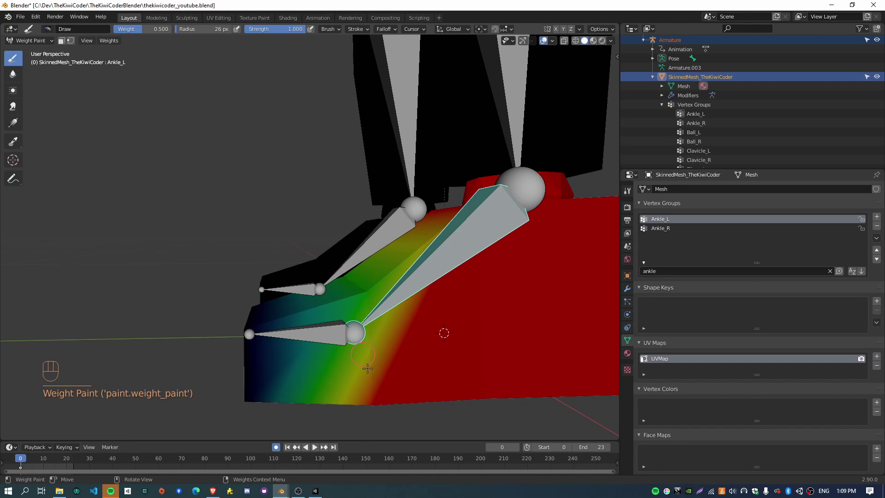
pyautogui.moveTo(375, 391); pyautogui.dragTo(376, 406)
pyautogui.moveTo(376, 406); pyautogui.dragTo(377, 323, button='middle')
pyautogui.moveTo(367, 315); pyautogui.dragTo(346, 292)
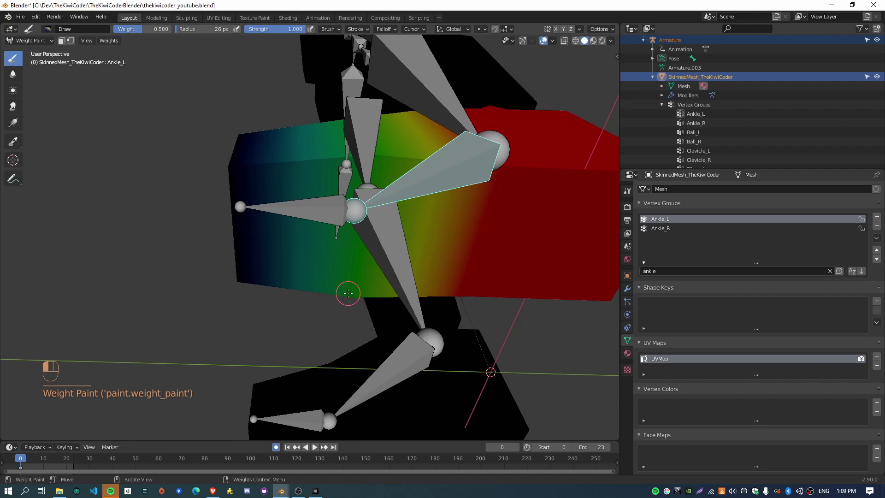
pyautogui.moveTo(346, 293); pyautogui.dragTo(366, 337, button='middle')
pyautogui.moveTo(437, 389); pyautogui.dragTo(413, 296, button='middle')
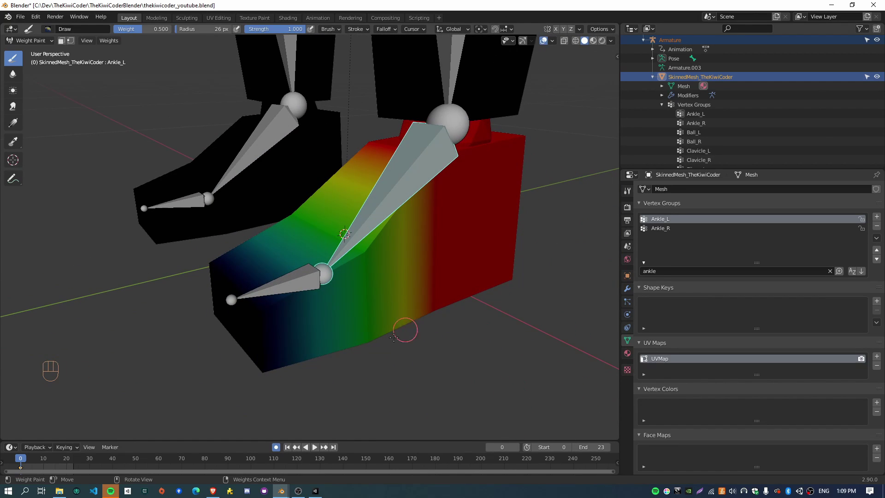
# Step: Select the left toe bone Ball_L, test-rotate it in perspective view and undo the rotation
pyautogui.moveTo(404, 367); pyautogui.dragTo(364, 334, button='middle')
pyautogui.keyDown('ctrl'); pyautogui.click(278, 256); pyautogui.keyUp('ctrl')
pyautogui.press('r')
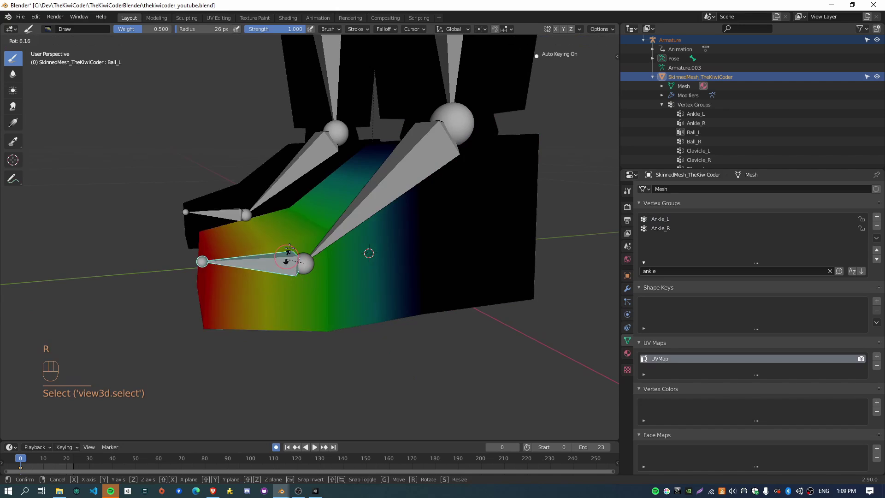
pyautogui.click(299, 230)
pyautogui.hotkey('ctrl', 'z')
# Step: From the right orthographic view, test-rotate Ball_L down and up to check the toe bend, and undo the rotations
pyautogui.press('KP_3')
pyautogui.press('r')
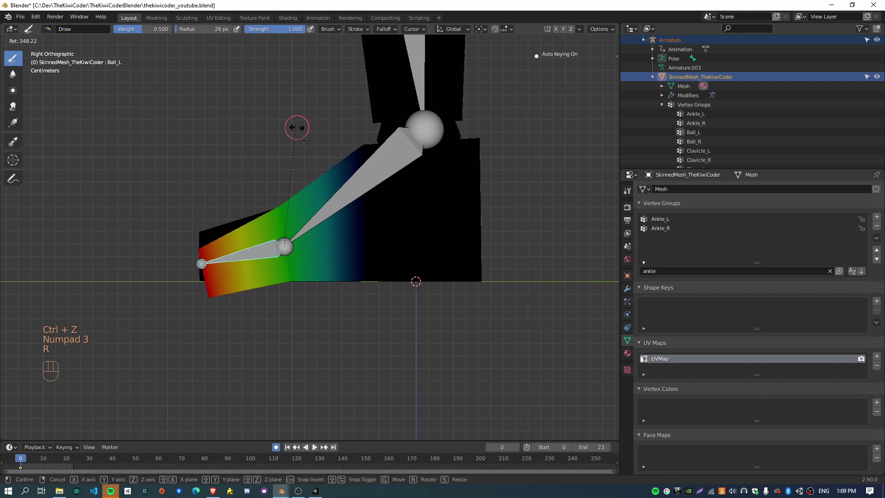
pyautogui.click(309, 145)
pyautogui.press('r')
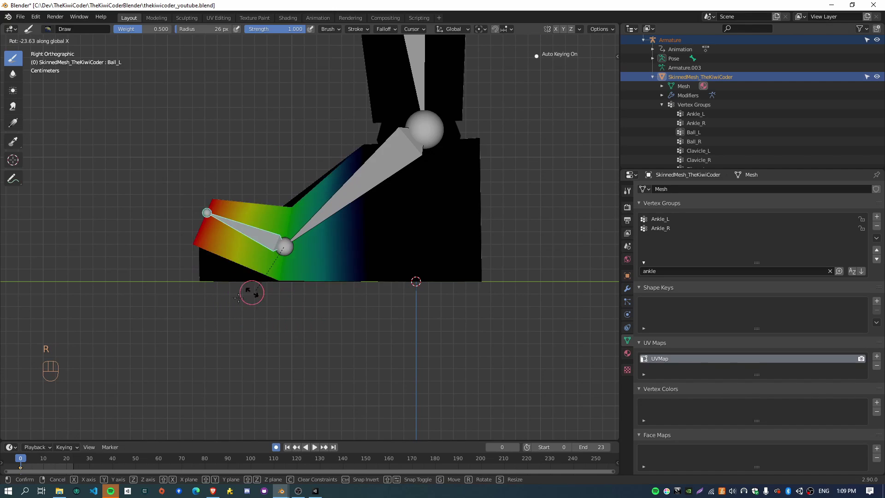
pyautogui.click(152, 306)
pyautogui.hotkey('ctrl', 'z')
pyautogui.moveTo(233, 154); pyautogui.dragTo(374, 180, button='middle')
pyautogui.click(374, 180)
pyautogui.press('r')
pyautogui.rightClick(379, 190)
# Step: Select the right foot's bones Ball_R and Ankle_R in turn to inspect their weights
pyautogui.moveTo(514, 304); pyautogui.dragTo(463, 313, button='middle')
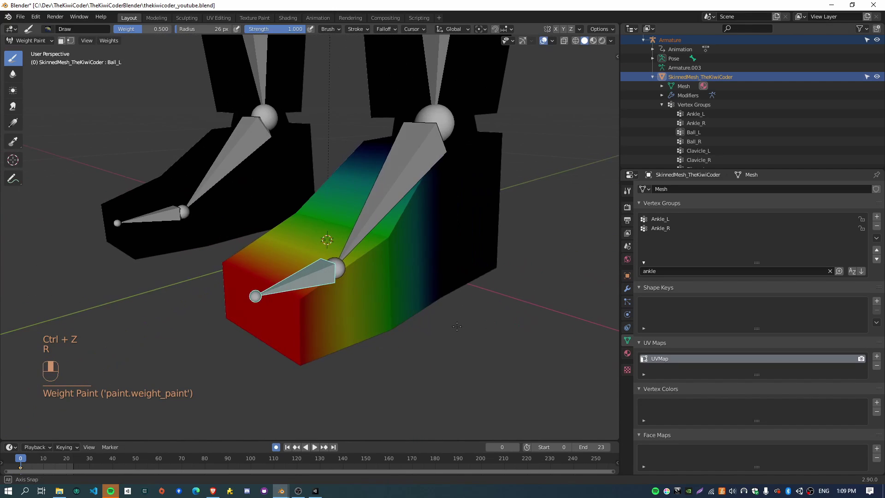
pyautogui.moveTo(199, 241); pyautogui.dragTo(316, 194, button='middle')
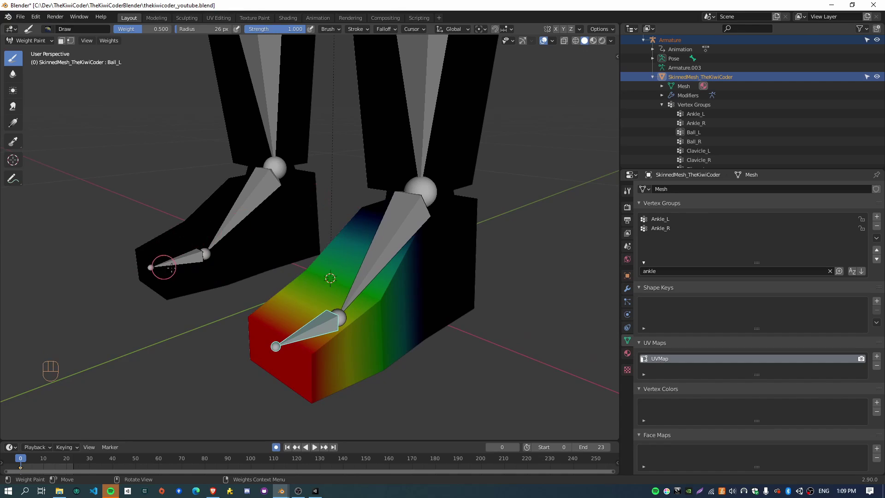
pyautogui.keyDown('ctrl'); pyautogui.click(189, 257); pyautogui.keyUp('ctrl')
pyautogui.keyDown('ctrl'); pyautogui.click(249, 199); pyautogui.keyUp('ctrl')
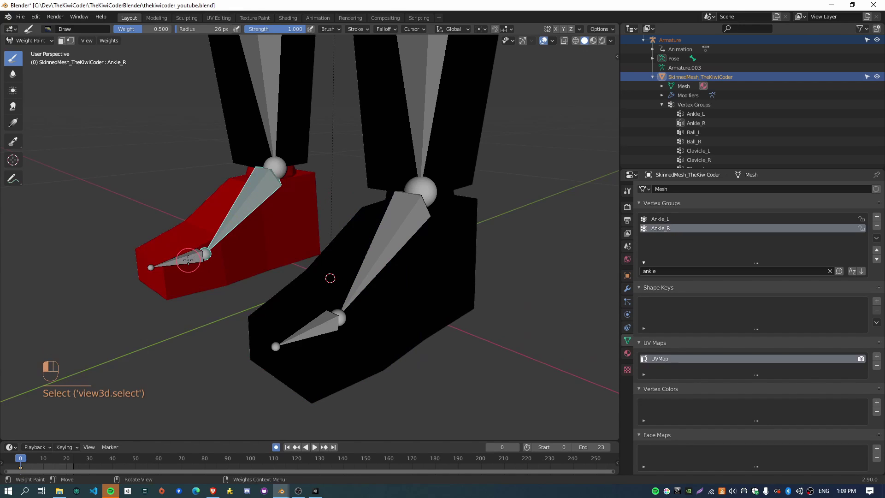
pyautogui.click(228, 226)
# Step: Show the Draw brush's symmetry settings and try the Y and Z mirror options
pyautogui.press('n')
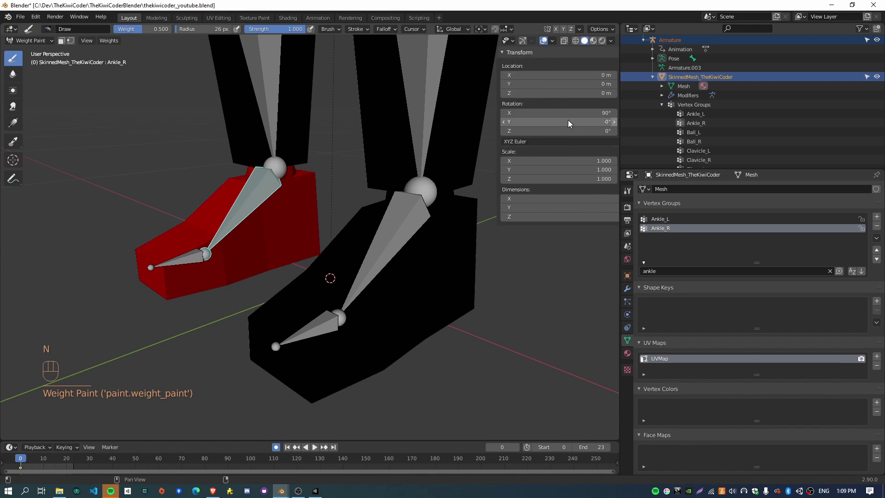
pyautogui.click(612, 77)
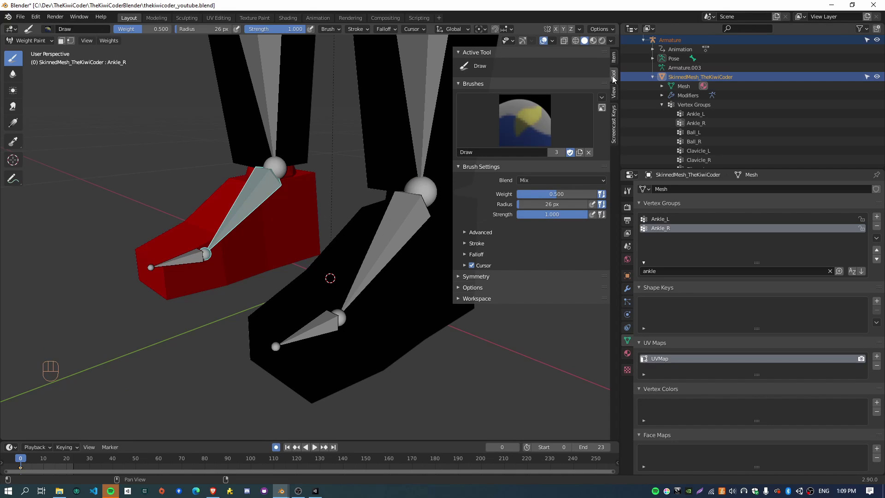
pyautogui.click(485, 168)
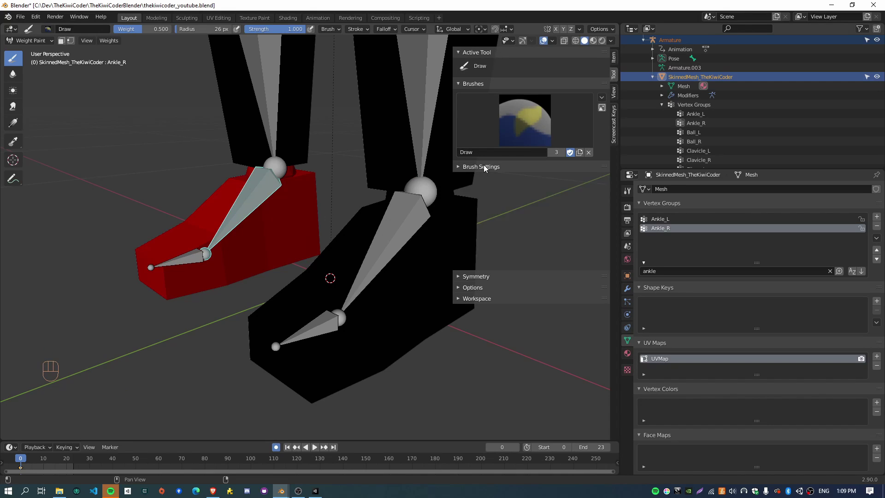
pyautogui.click(486, 178)
pyautogui.click(560, 191)
pyautogui.click(590, 191)
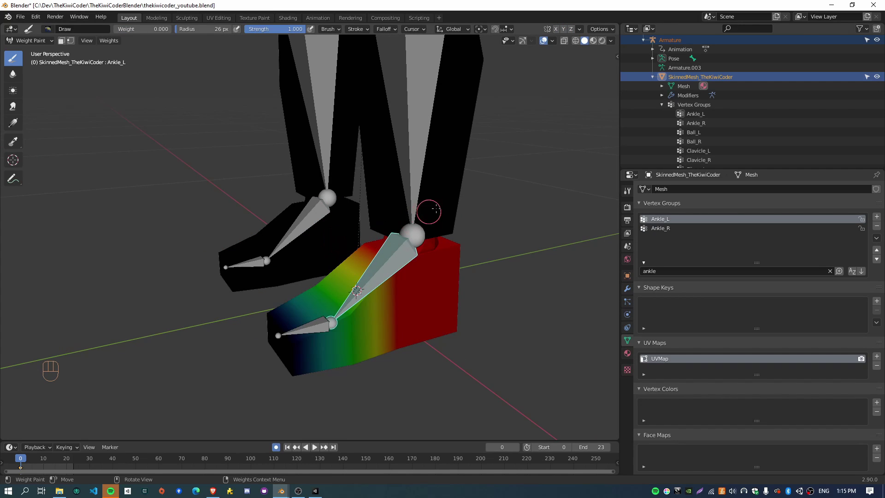
# Step: Turn on brush mirroring across the X, Y and Z axes in the symmetry settings
pyautogui.press('n')
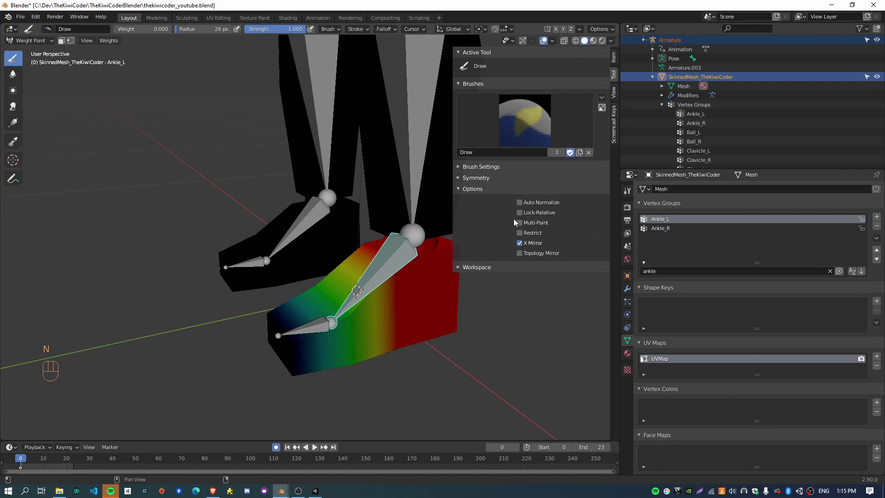
pyautogui.click(477, 179)
pyautogui.click(468, 177)
pyautogui.click(469, 178)
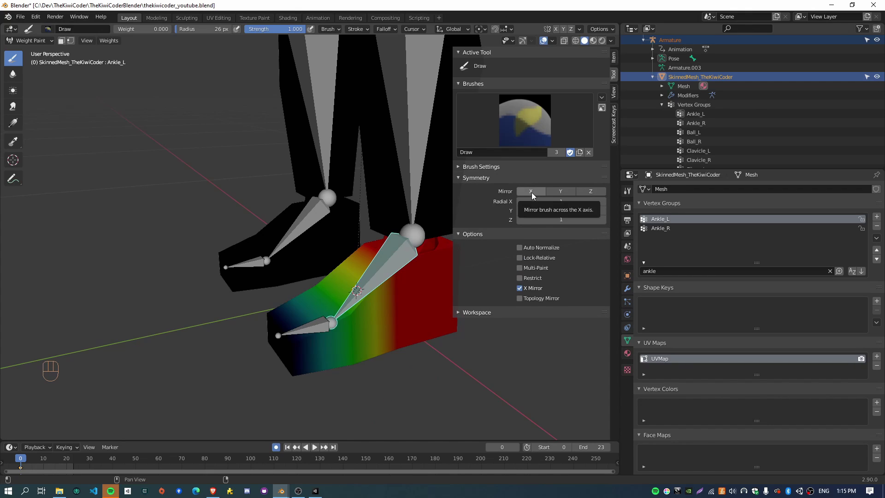
pyautogui.moveTo(532, 193); pyautogui.dragTo(590, 191)
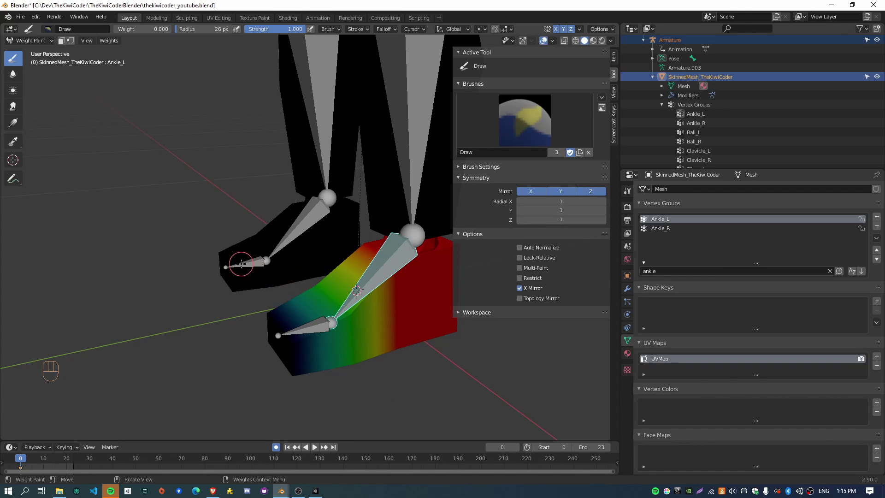
# Step: Test the symmetric brush by painting weight 0 over the front of the feet for Ankle_L, and undo the strokes
pyautogui.moveTo(244, 286)
pyautogui.mouseDown()
pyautogui.moveTo(300, 323)
pyautogui.moveTo(359, 313)
pyautogui.mouseUp()
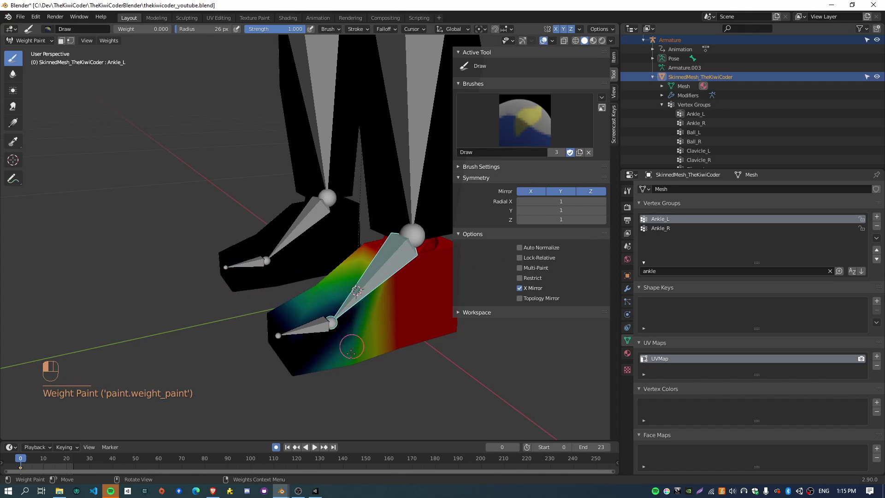
pyautogui.moveTo(351, 353)
pyautogui.mouseDown()
pyautogui.moveTo(331, 303)
pyautogui.moveTo(311, 292)
pyautogui.mouseUp()
pyautogui.hotkey('ctrl', 'z')
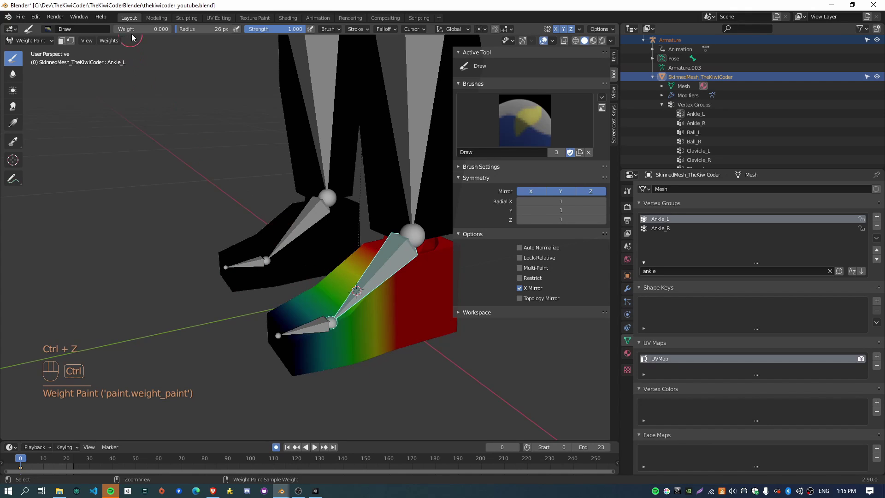
# Step: Set the brush weight to 1, paint across the left foot for Ankle_L to test the symmetry, and undo it
pyautogui.click(157, 29)
pyautogui.write('1')
pyautogui.press('Return')
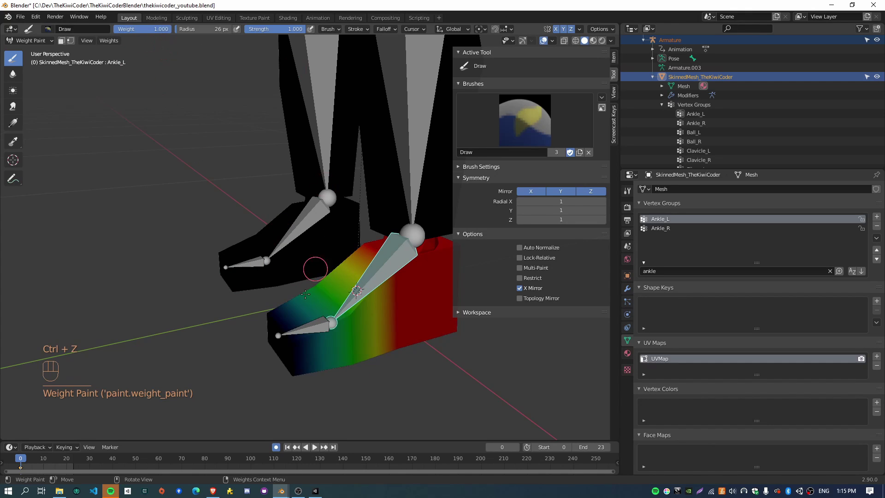
pyautogui.moveTo(307, 337)
pyautogui.mouseDown()
pyautogui.moveTo(368, 350)
pyautogui.moveTo(333, 297)
pyautogui.moveTo(290, 270)
pyautogui.mouseUp()
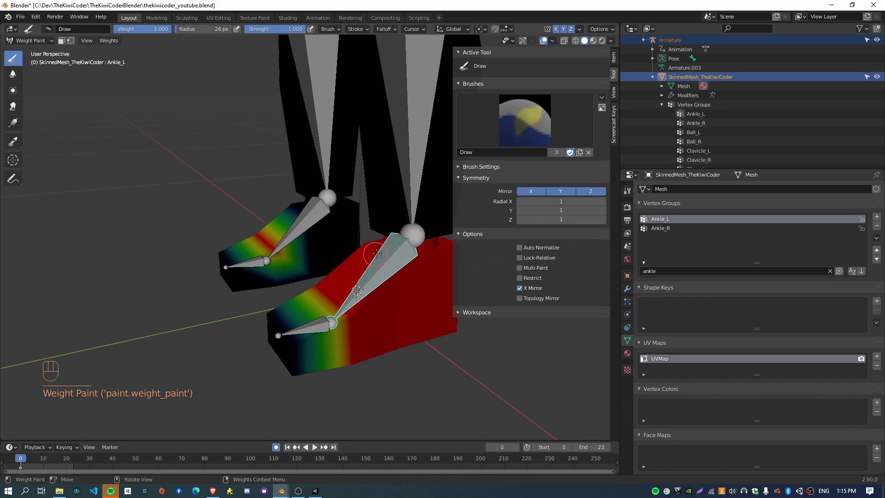
pyautogui.hotkey('ctrl', 'z')
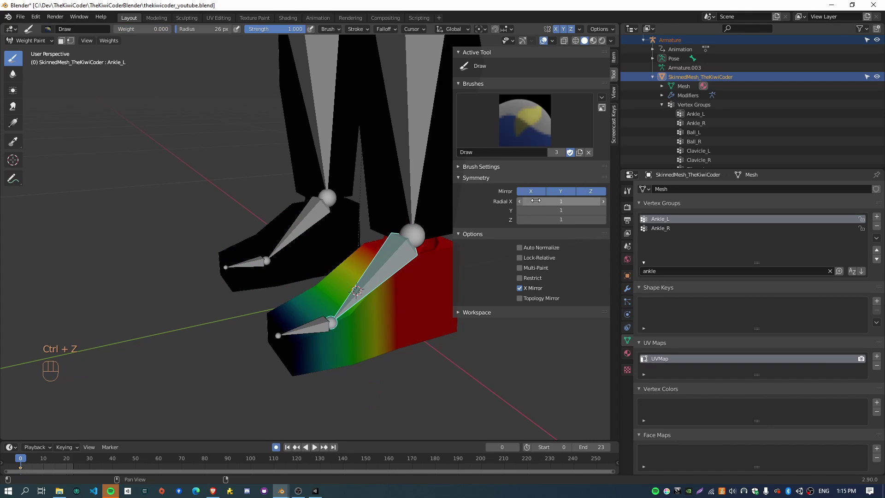
# Step: Turn off brush mirroring across the X, Y and Z axes and collapse the symmetry settings
pyautogui.moveTo(526, 192); pyautogui.dragTo(565, 193)
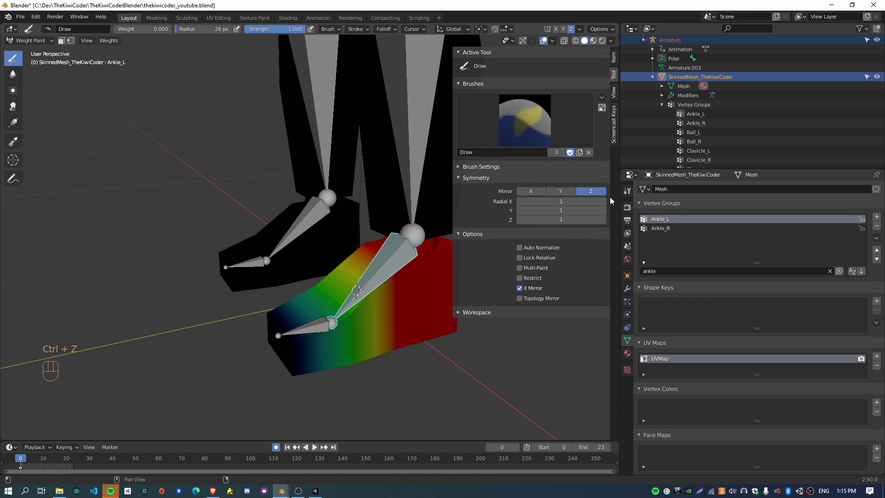
pyautogui.click(474, 178)
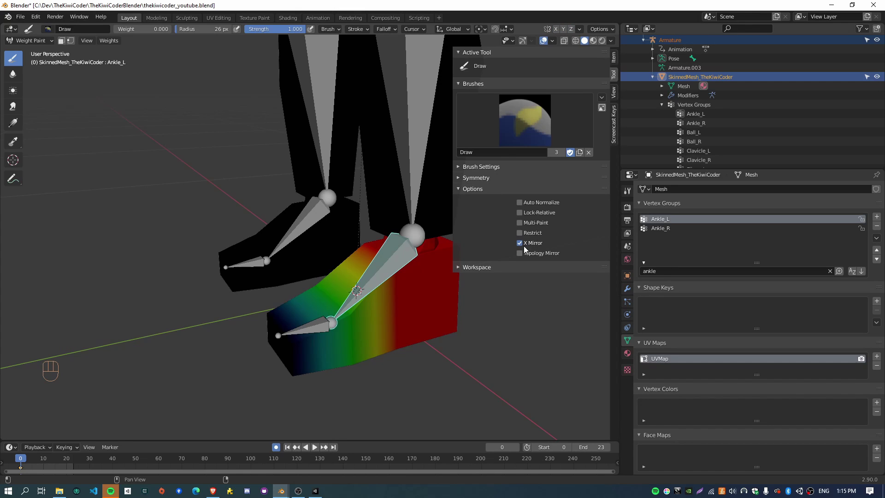
pyautogui.moveTo(300, 256)
pyautogui.mouseDown(button='middle')
pyautogui.moveTo(289, 194)
pyautogui.moveTo(315, 287)
pyautogui.mouseUp(button='middle')
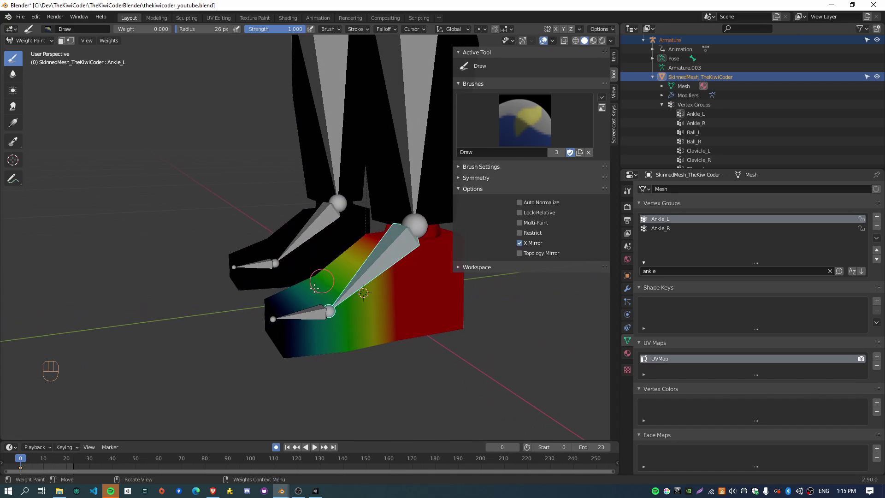
# Step: Paint weight 0 on the left foot's front toe vertices for Ankle_L and select Ankle_R to check its mirrored weights
pyautogui.moveTo(284, 300)
pyautogui.mouseDown()
pyautogui.moveTo(289, 333)
pyautogui.moveTo(266, 294)
pyautogui.moveTo(271, 353)
pyautogui.mouseUp()
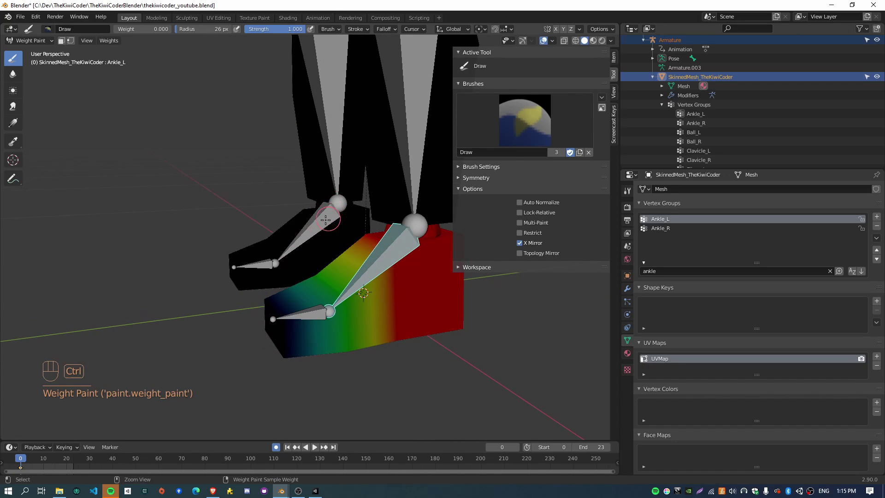
pyautogui.keyDown('ctrl'); pyautogui.click(325, 219); pyautogui.keyUp('ctrl')
pyautogui.click(234, 265)
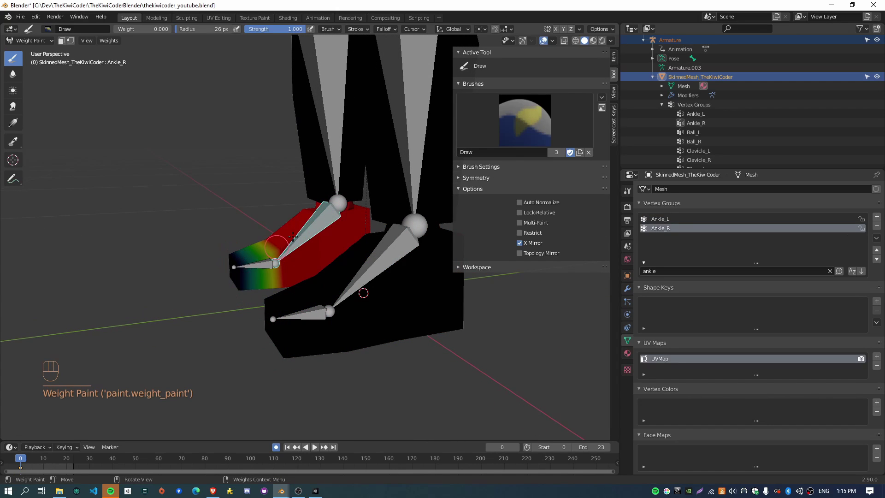
# Step: Reselect Ankle_L, set the brush weight to 0.5 and paint the vertices around the left foot's ball joint
pyautogui.keyDown('ctrl'); pyautogui.click(335, 294); pyautogui.keyUp('ctrl')
pyautogui.click(154, 28)
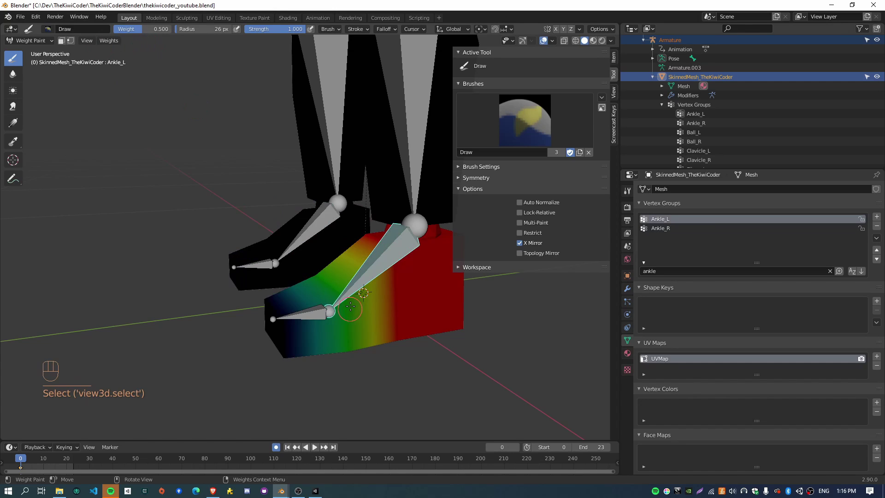
pyautogui.moveTo(319, 279); pyautogui.dragTo(338, 289, button='middle')
pyautogui.moveTo(337, 254); pyautogui.dragTo(387, 240, button='middle')
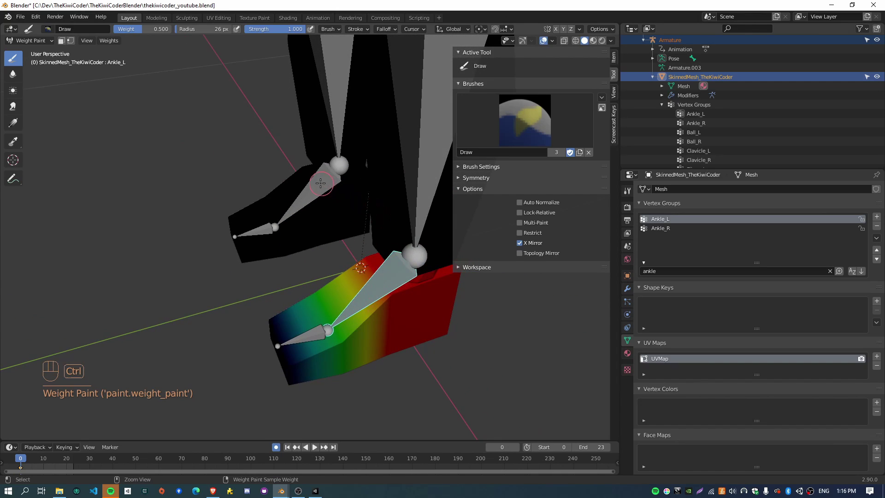
# Step: Switch between Ankle_R and Ankle_L to compare the mirrored ankle weights on both feet
pyautogui.keyDown('ctrl'); pyautogui.click(320, 183); pyautogui.keyUp('ctrl')
pyautogui.moveTo(318, 251); pyautogui.dragTo(325, 260, button='middle')
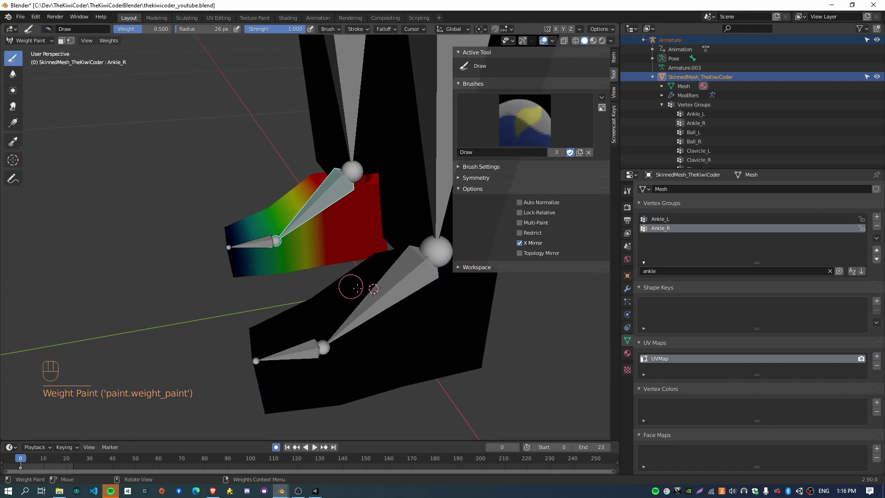
pyautogui.keyDown('ctrl'); pyautogui.click(365, 318); pyautogui.keyUp('ctrl')
pyautogui.keyDown('ctrl'); pyautogui.click(326, 194); pyautogui.keyUp('ctrl')
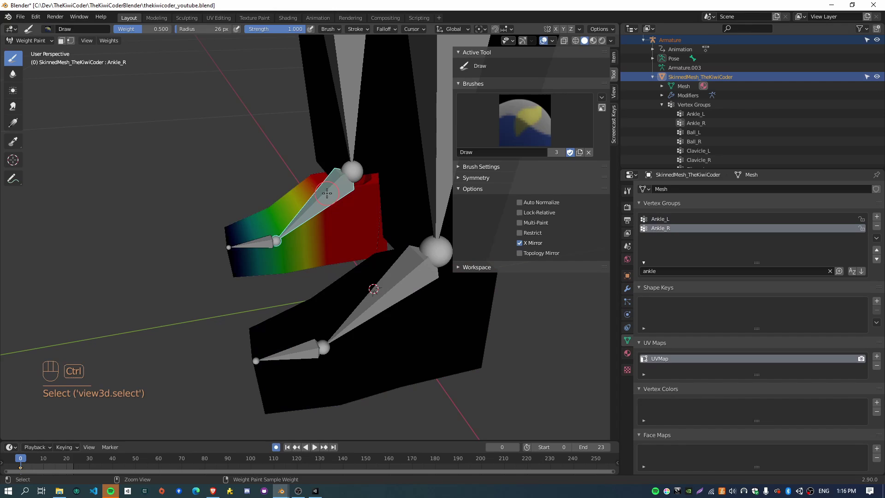
pyautogui.keyDown('ctrl'); pyautogui.click(404, 304); pyautogui.keyUp('ctrl')
# Step: Select Ball_L and paint the vertices around the left foot's ball joint with weight 0.5, undoing the stray stroke
pyautogui.keyDown('ctrl'); pyautogui.click(261, 242); pyautogui.keyUp('ctrl')
pyautogui.keyDown('ctrl'); pyautogui.click(303, 353); pyautogui.keyUp('ctrl')
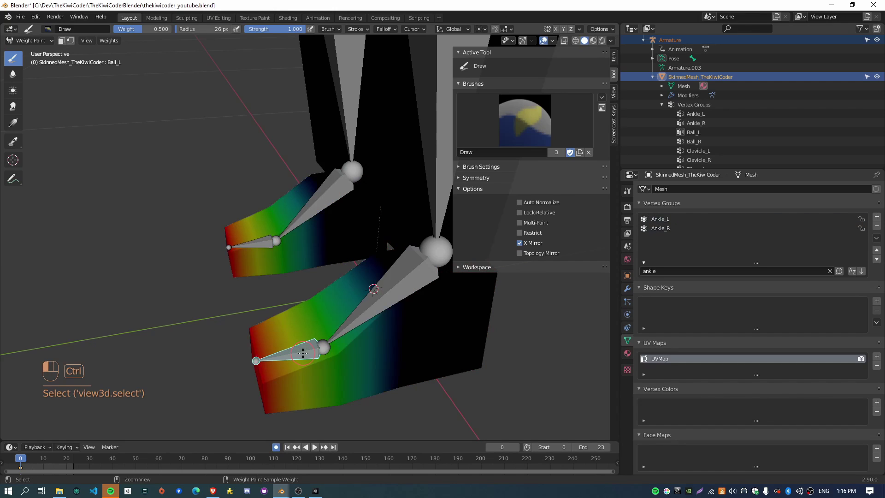
pyautogui.keyDown('shift'); pyautogui.moveTo(303, 352); pyautogui.dragTo(346, 306, button='middle'); pyautogui.keyUp('shift')
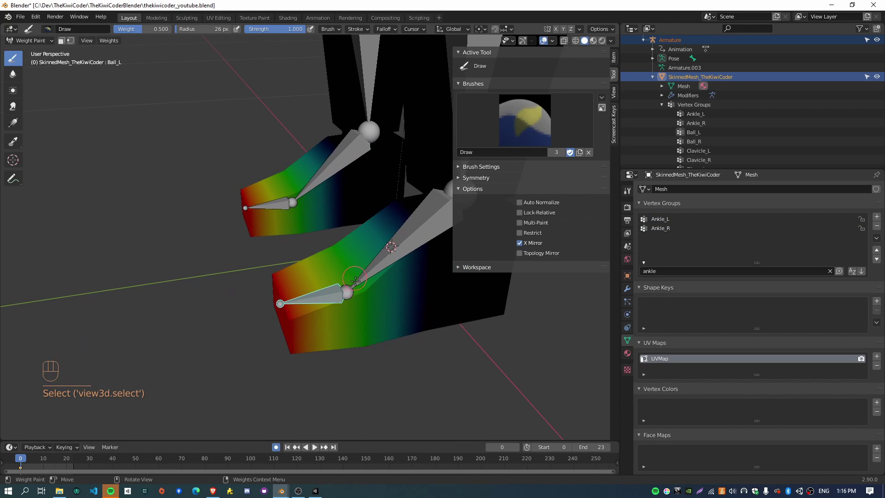
pyautogui.moveTo(334, 243)
pyautogui.mouseDown(button='middle')
pyautogui.moveTo(340, 221)
pyautogui.moveTo(338, 261)
pyautogui.mouseUp(button='middle')
pyautogui.hotkey('ctrl', 'z')
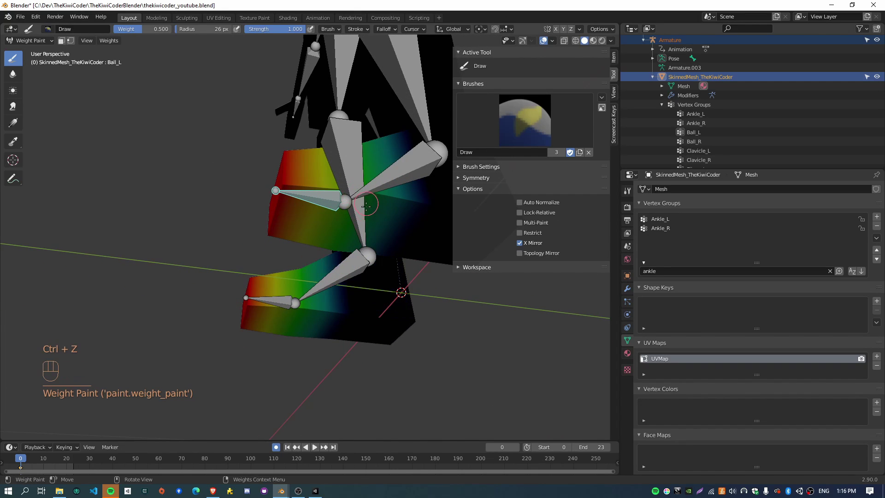
pyautogui.moveTo(391, 222)
pyautogui.mouseDown(button='middle')
pyautogui.moveTo(330, 229)
pyautogui.moveTo(327, 301)
pyautogui.moveTo(362, 300)
pyautogui.moveTo(299, 245)
pyautogui.mouseUp(button='middle')
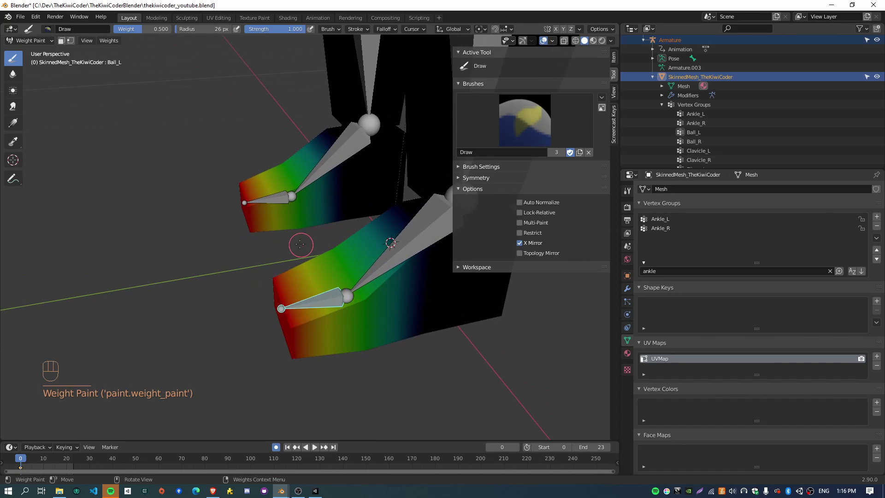
# Step: Check Ball_R, reselect Ball_L, set the brush weight to 1 and paint the left foot's front toe vertices
pyautogui.keyDown('ctrl'); pyautogui.click(282, 198); pyautogui.keyUp('ctrl')
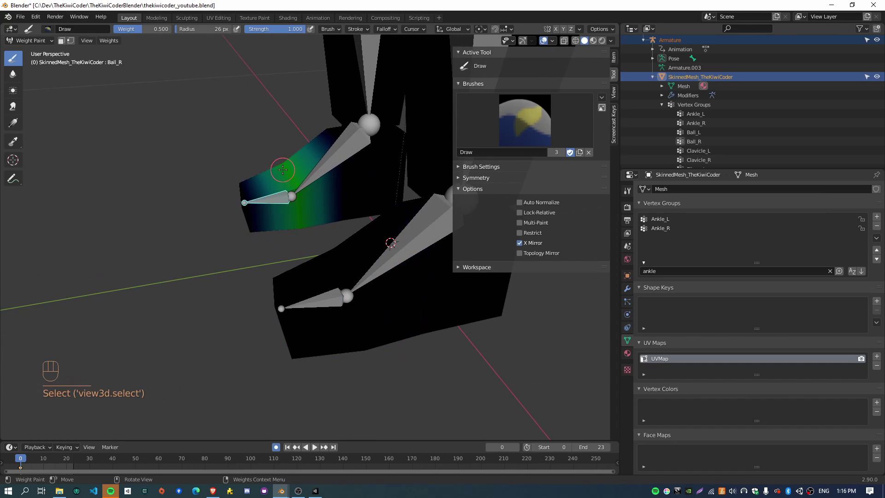
pyautogui.keyDown('ctrl'); pyautogui.click(331, 303); pyautogui.keyUp('ctrl')
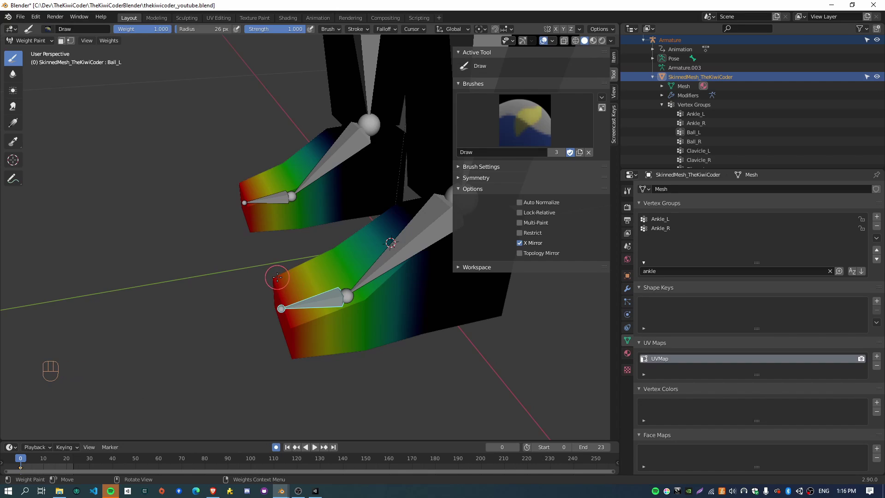
pyautogui.moveTo(294, 367); pyautogui.dragTo(281, 319)
pyautogui.moveTo(296, 351); pyautogui.dragTo(286, 285, button='middle')
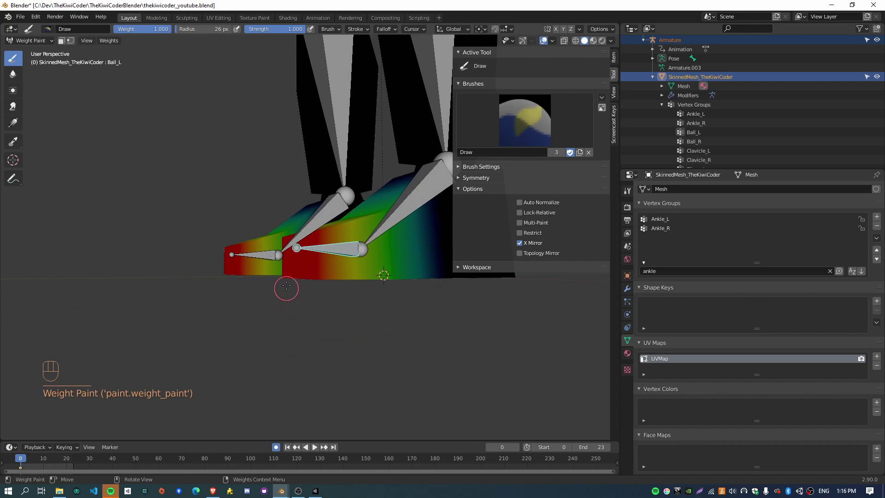
pyautogui.moveTo(333, 261); pyautogui.dragTo(291, 317, button='middle')
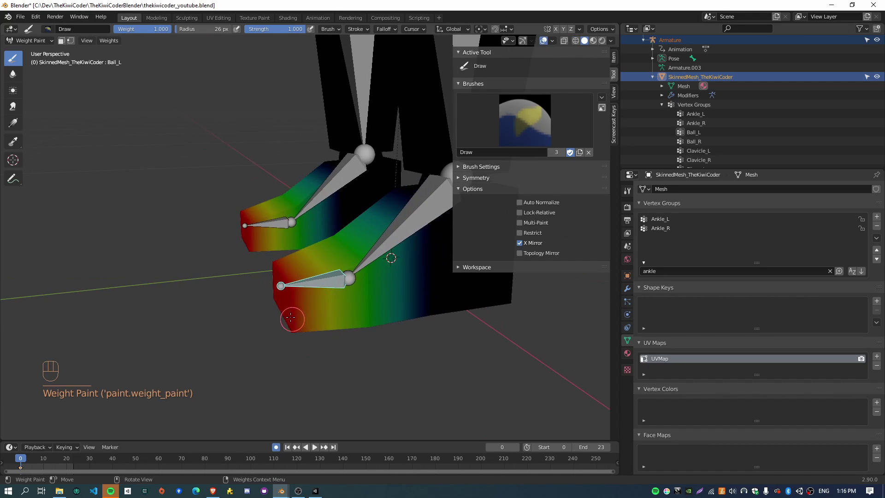
# Step: Select Ball_R and paint the right foot's front toe vertices with weight 1
pyautogui.keyDown('ctrl'); pyautogui.click(277, 224); pyautogui.keyUp('ctrl')
pyautogui.moveTo(253, 223); pyautogui.dragTo(277, 233, button='middle')
pyautogui.moveTo(205, 209); pyautogui.dragTo(202, 233)
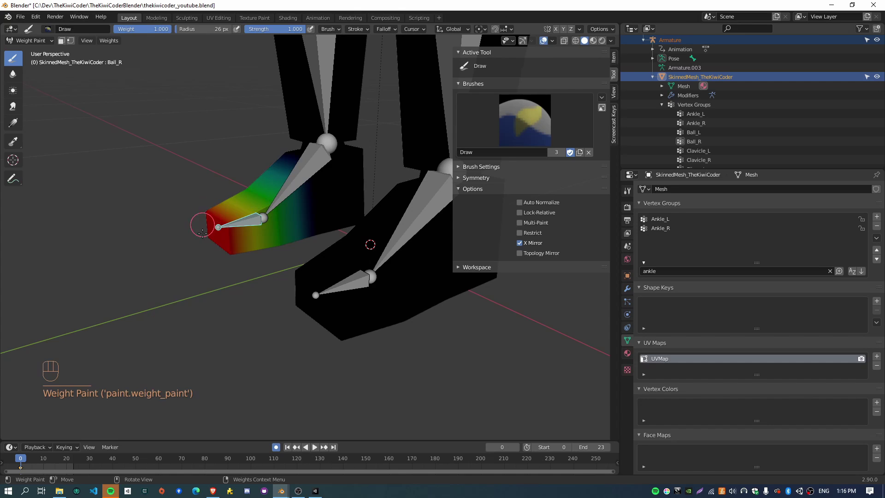
# Step: Select Ball_L and the ankle bones in turn to compare their weights on both feet
pyautogui.moveTo(202, 231); pyautogui.dragTo(361, 237, button='middle')
pyautogui.keyDown('ctrl'); pyautogui.click(359, 231); pyautogui.keyUp('ctrl')
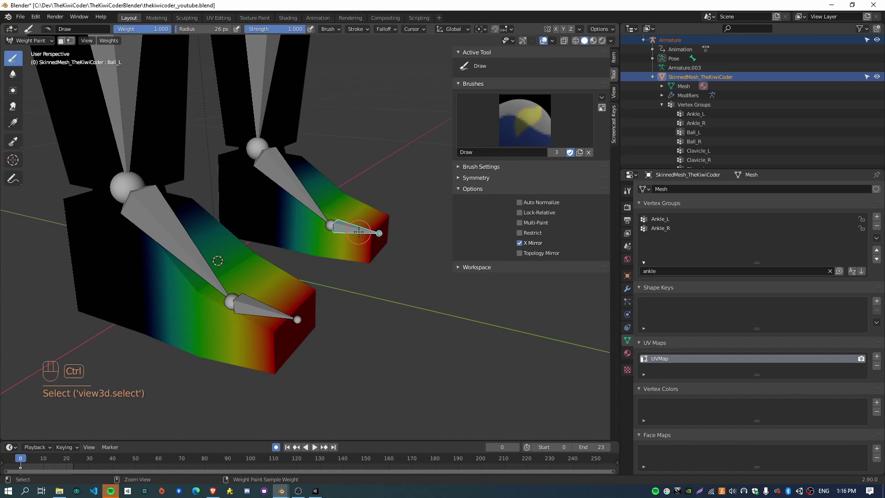
pyautogui.keyDown('ctrl'); pyautogui.click(288, 173); pyautogui.keyUp('ctrl')
pyautogui.keyDown('ctrl'); pyautogui.click(153, 224); pyautogui.keyUp('ctrl')
pyautogui.moveTo(461, 272); pyautogui.dragTo(340, 293, button='middle')
# Step: Reselect Ball_L, test the toe deformation by rotating the bone about the X axis and undo the rotation
pyautogui.keyDown('ctrl'); pyautogui.click(377, 319); pyautogui.keyUp('ctrl')
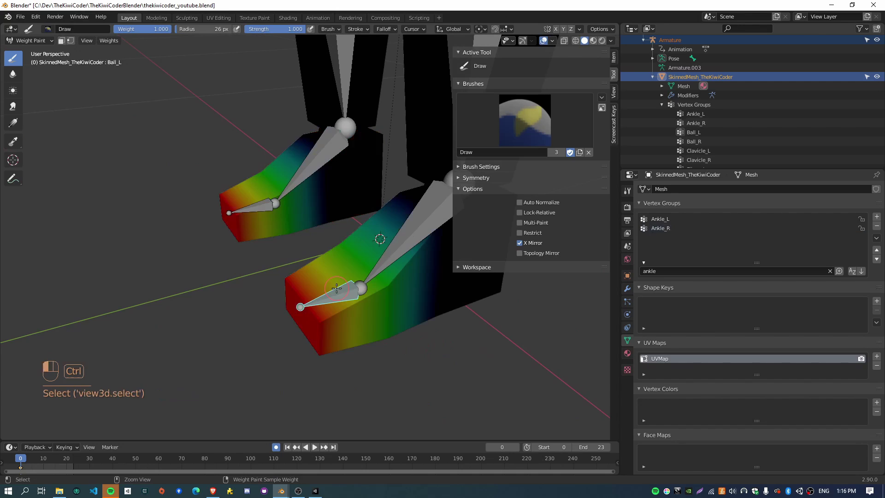
pyautogui.moveTo(377, 319); pyautogui.dragTo(415, 336, button='middle')
pyautogui.press('r')
pyautogui.press('x')
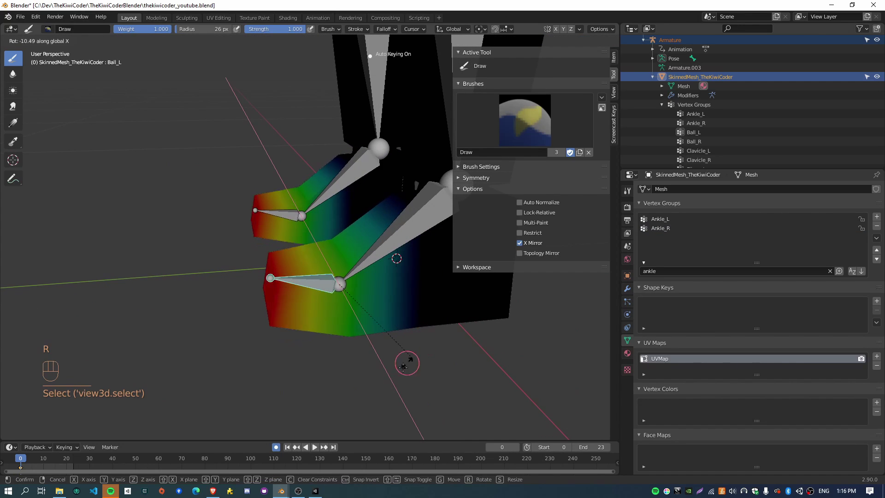
pyautogui.click(408, 395)
pyautogui.hotkey('ctrl', 'z')
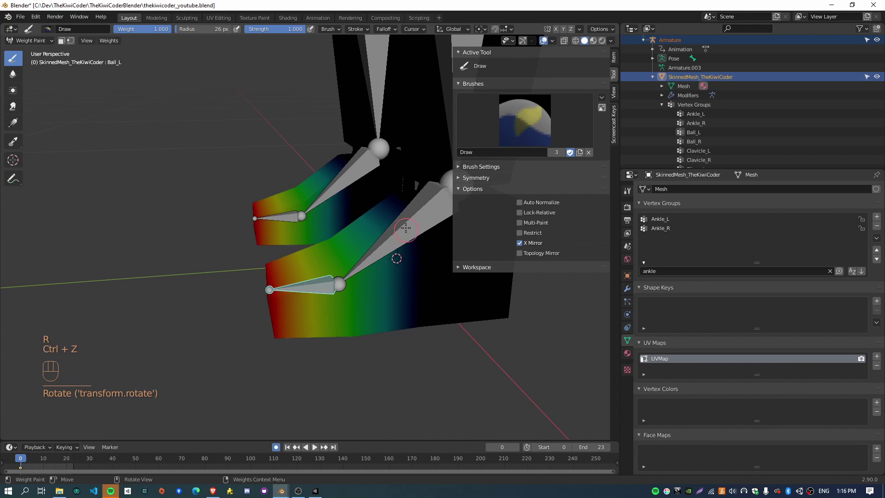
# Step: Select Ankle_L, test the foot deformation by rotating the bone freely and undo the rotation
pyautogui.keyDown('ctrl'); pyautogui.click(414, 223); pyautogui.keyUp('ctrl')
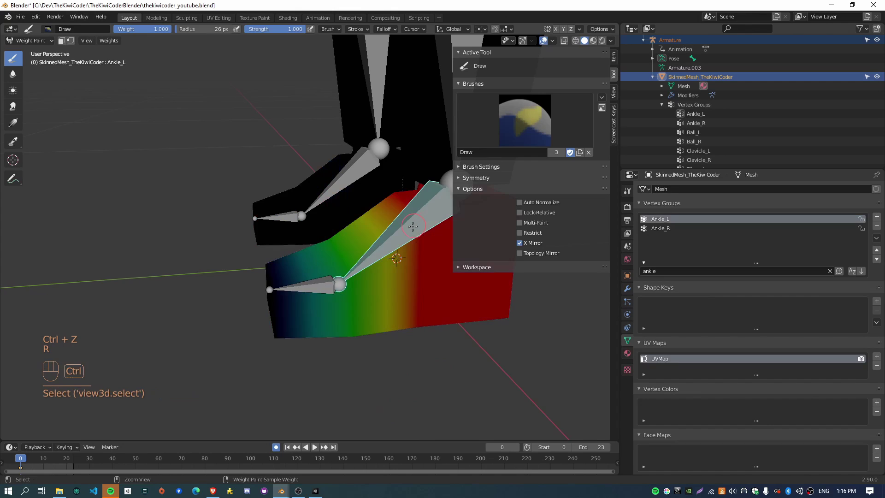
pyautogui.press('r')
pyautogui.press('r')
pyautogui.click(376, 284)
pyautogui.hotkey('ctrl', 'z')
# Step: Select the Spine_02 bone in the character's chest to display its weights on the torso
pyautogui.moveTo(366, 318); pyautogui.dragTo(369, 374, button='middle')
pyautogui.scroll(-4, 373, 320)
pyautogui.scroll(-4, 330, 163)
pyautogui.keyDown('shift'); pyautogui.moveTo(330, 162); pyautogui.dragTo(277, 337, button='middle'); pyautogui.keyUp('shift')
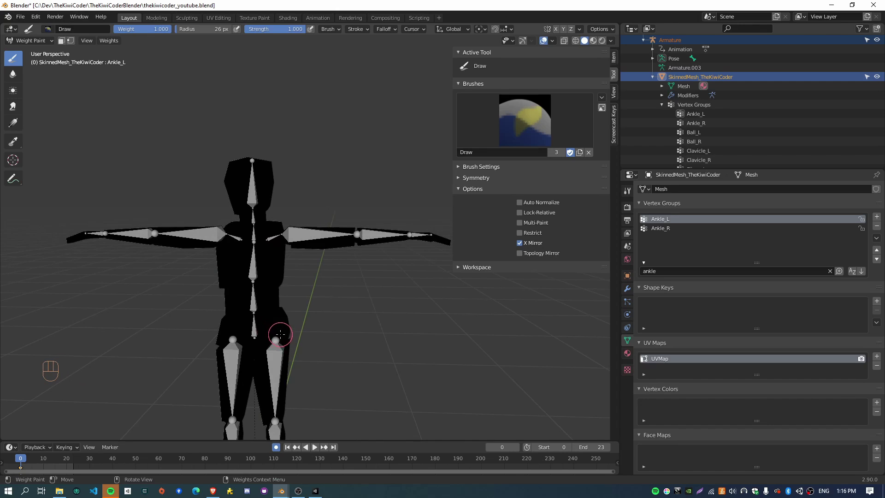
pyautogui.scroll(6, 230, 300)
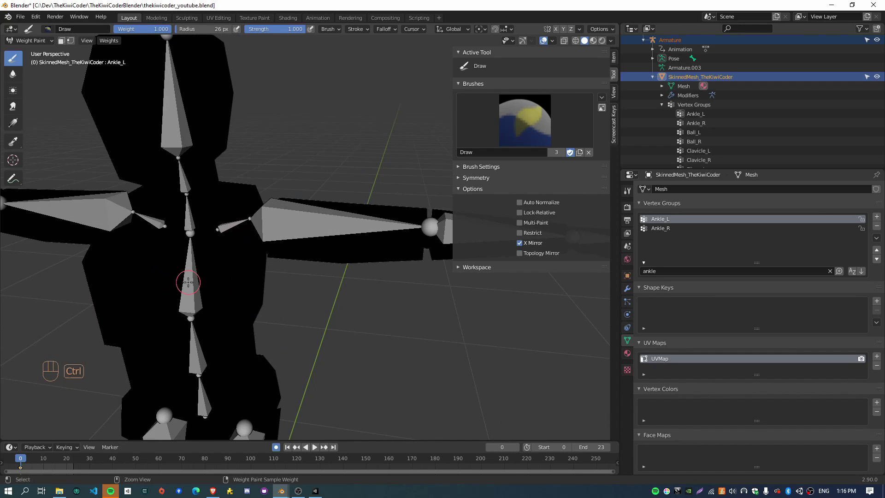
pyautogui.keyDown('ctrl'); pyautogui.click(188, 282); pyautogui.keyUp('ctrl')
pyautogui.keyDown('shift'); pyautogui.moveTo(229, 247); pyautogui.dragTo(295, 249, button='middle'); pyautogui.keyUp('shift')
pyautogui.moveTo(295, 249); pyautogui.dragTo(281, 251, button='middle')
pyautogui.keyDown('shift'); pyautogui.moveTo(281, 251); pyautogui.dragTo(297, 253, button='middle'); pyautogui.keyUp('shift')
pyautogui.scroll(3, 298, 253)
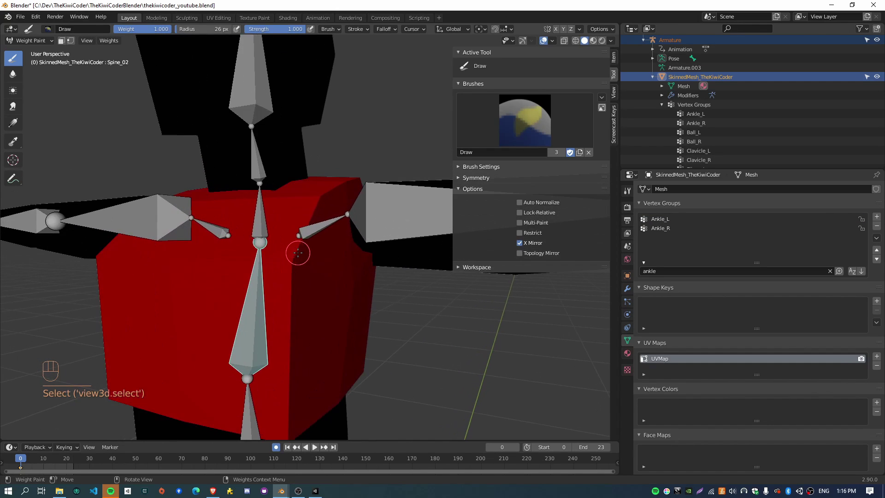
# Step: Select Spine_03, test its influence on the upper body by rotating it and undo the rotation
pyautogui.keyDown('ctrl'); pyautogui.click(259, 211); pyautogui.keyUp('ctrl')
pyautogui.press('r')
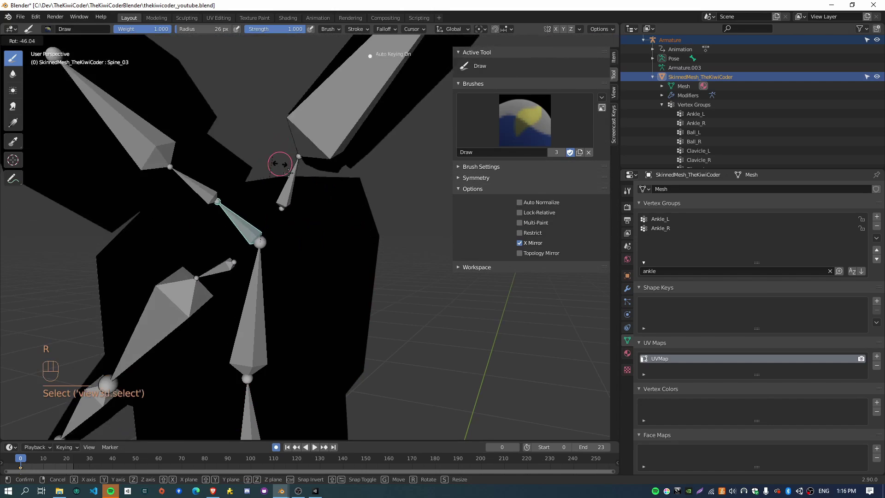
pyautogui.click(307, 208)
pyautogui.hotkey('ctrl', 'z')
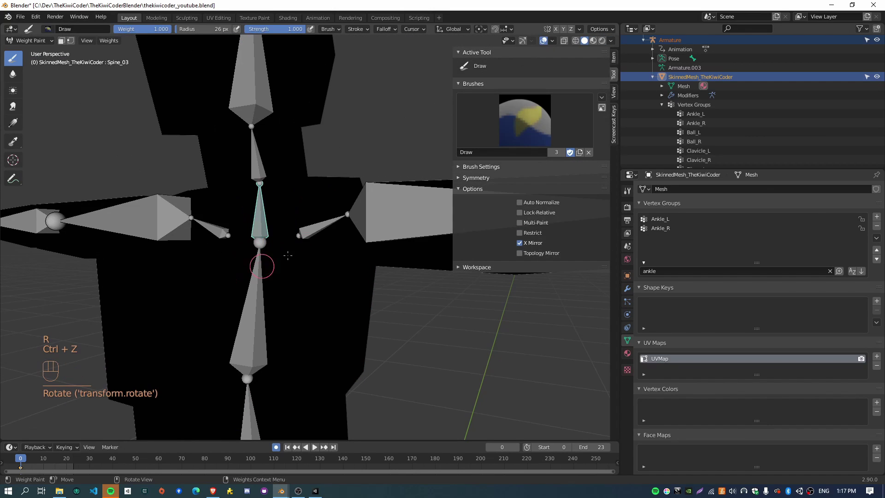
# Step: Reselect Spine_02, test the chest deformation by rotating the bone and undo the rotation
pyautogui.keyDown('ctrl'); pyautogui.click(252, 316); pyautogui.keyUp('ctrl')
pyautogui.moveTo(407, 278); pyautogui.dragTo(417, 257, button='middle')
pyautogui.press('r')
pyautogui.click(362, 278)
pyautogui.hotkey('ctrl', 'z')
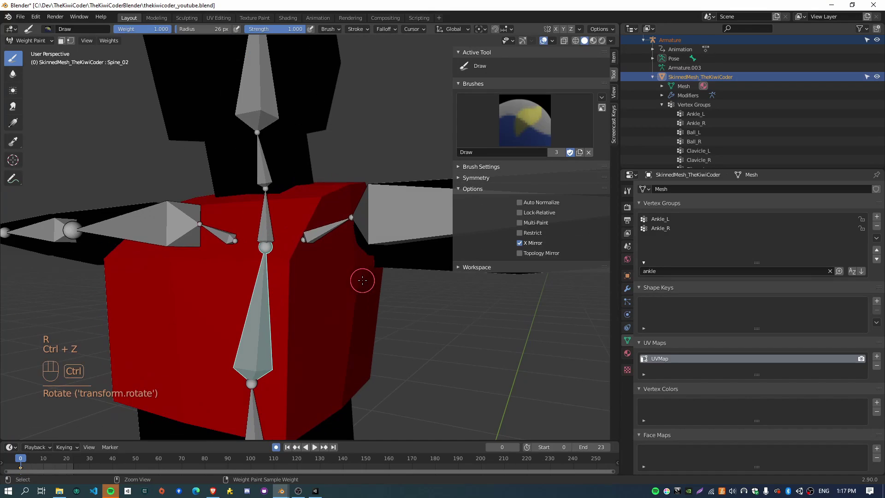
# Step: Set the brush weight to 0.5 and start painting Spine_02's outer chest vertices level with the bone's upper joint
pyautogui.keyDown('shift'); pyautogui.moveTo(256, 301); pyautogui.dragTo(282, 272, button='middle'); pyautogui.keyUp('shift')
pyautogui.moveTo(217, 298); pyautogui.dragTo(269, 322, button='middle')
pyautogui.scroll(-2, 269, 322)
pyautogui.keyDown('shift'); pyautogui.moveTo(359, 235); pyautogui.dragTo(355, 278, button='middle'); pyautogui.keyUp('shift')
pyautogui.moveTo(354, 278); pyautogui.dragTo(314, 273, button='middle')
pyautogui.scroll(1, 309, 276)
pyautogui.moveTo(255, 361); pyautogui.dragTo(340, 236, button='middle')
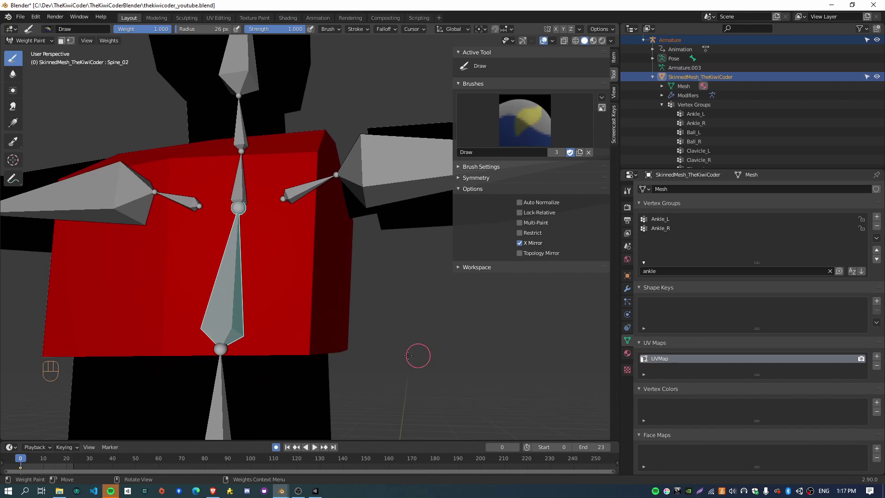
pyautogui.moveTo(408, 355); pyautogui.dragTo(241, 277, button='middle')
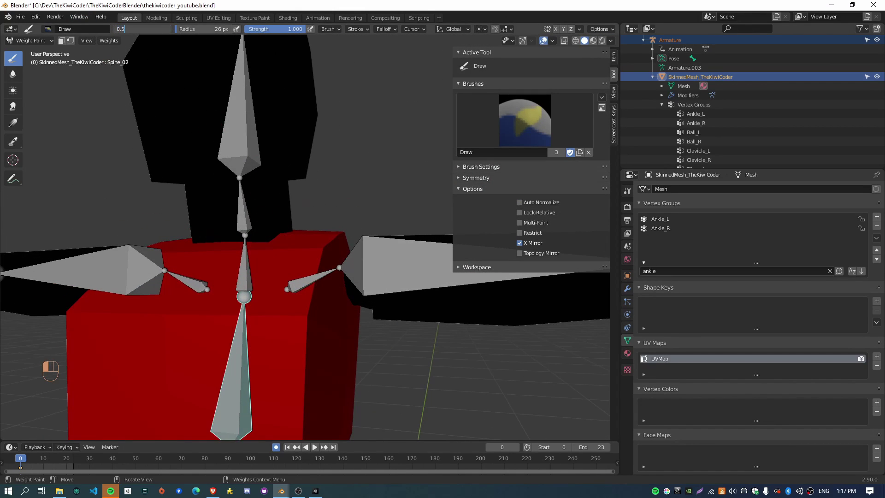
pyautogui.moveTo(289, 276)
pyautogui.mouseDown(button='middle')
pyautogui.moveTo(281, 318)
pyautogui.moveTo(290, 277)
pyautogui.mouseUp(button='middle')
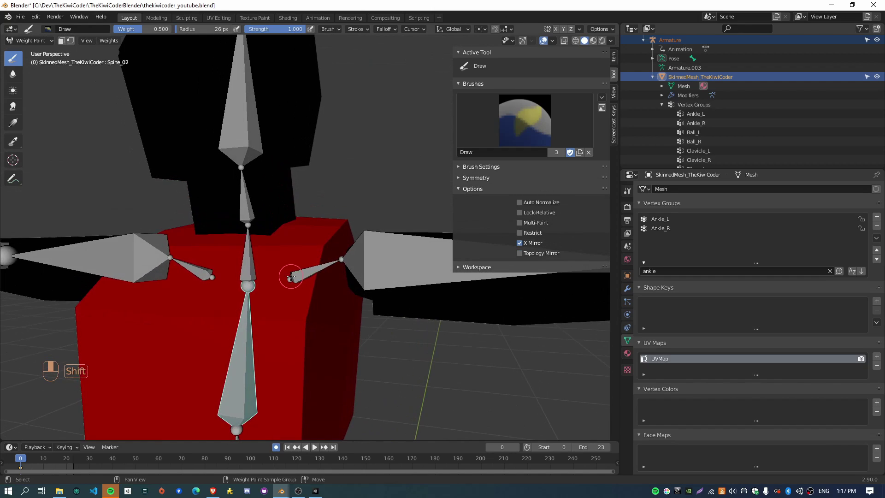
pyautogui.moveTo(299, 291)
pyautogui.mouseDown()
pyautogui.moveTo(306, 316)
pyautogui.moveTo(295, 317)
pyautogui.mouseUp()
pyautogui.moveTo(264, 318)
pyautogui.keyDown('shift'); pyautogui.mouseDown(button='middle')
pyautogui.moveTo(285, 315)
pyautogui.moveTo(172, 294)
pyautogui.mouseUp(button='middle'); pyautogui.keyUp('shift')
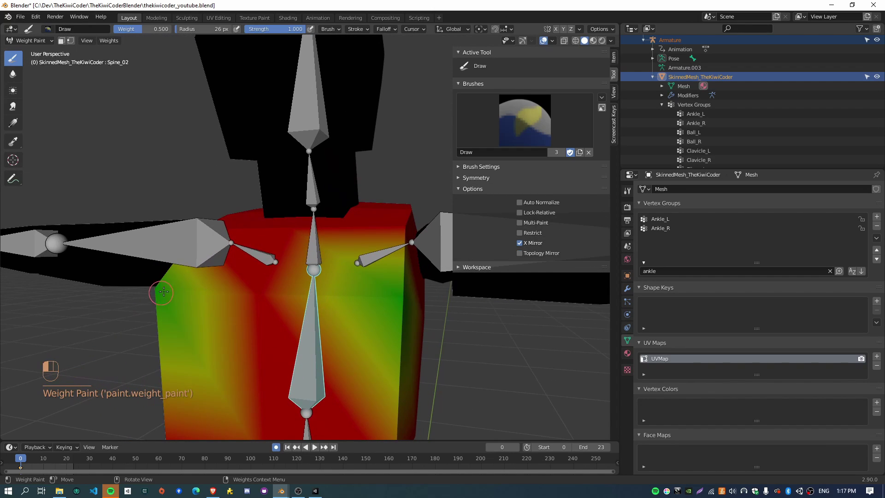
# Step: Paint the remaining side and centre vertices around the torso at chest height with weight 0.5 for Spine_02
pyautogui.moveTo(411, 293); pyautogui.dragTo(381, 296, button='middle')
pyautogui.moveTo(462, 316)
pyautogui.keyDown('shift'); pyautogui.mouseDown(button='middle')
pyautogui.moveTo(323, 311)
pyautogui.moveTo(341, 332)
pyautogui.moveTo(488, 387)
pyautogui.moveTo(317, 325)
pyautogui.mouseUp(button='middle'); pyautogui.keyUp('shift')
pyautogui.click(423, 326)
pyautogui.click(307, 315)
pyautogui.moveTo(403, 322)
pyautogui.mouseDown(button='middle')
pyautogui.moveTo(300, 343)
pyautogui.moveTo(311, 338)
pyautogui.mouseUp(button='middle')
pyautogui.keyDown('shift'); pyautogui.moveTo(424, 293); pyautogui.dragTo(410, 309, button='middle'); pyautogui.keyUp('shift')
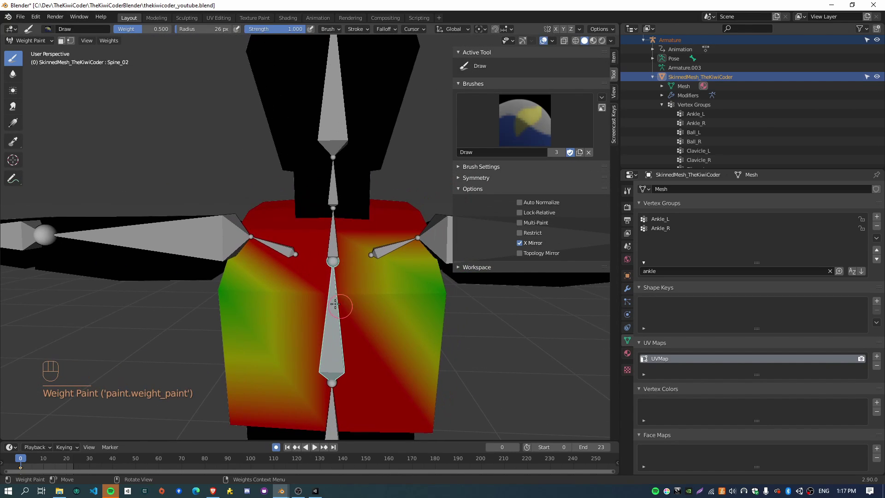
pyautogui.click(338, 300)
# Step: Paint the vertices along the top of the torso with weight 0 for Spine_02 and enlarge the brush radius to 63 px
pyautogui.moveTo(338, 298); pyautogui.dragTo(259, 150, button='middle')
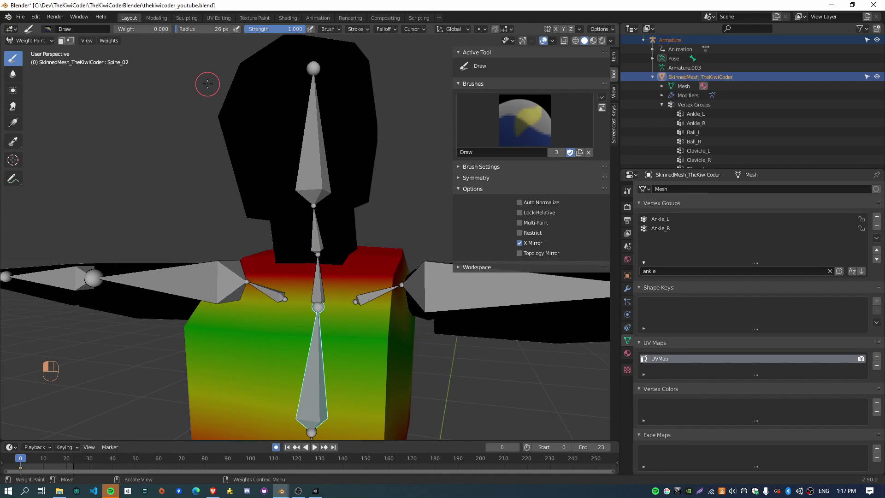
pyautogui.moveTo(394, 268)
pyautogui.mouseDown()
pyautogui.moveTo(401, 248)
pyautogui.moveTo(304, 260)
pyautogui.mouseUp()
pyautogui.press('f')
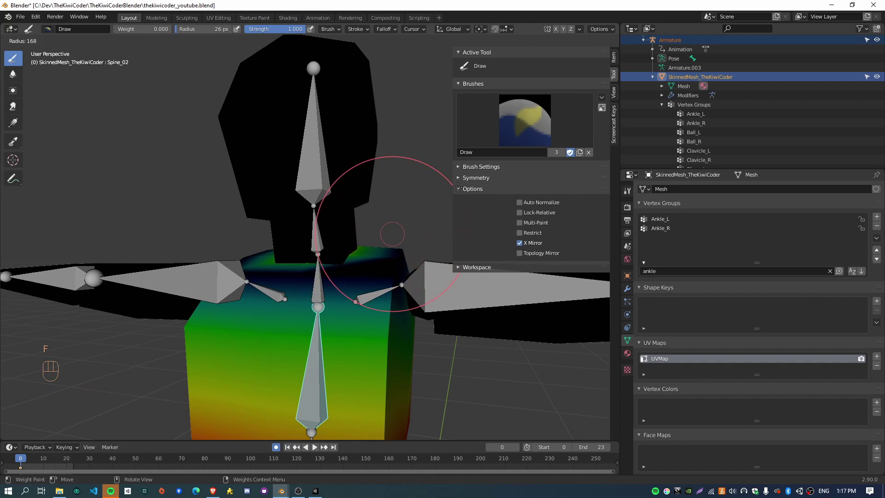
pyautogui.click(430, 196)
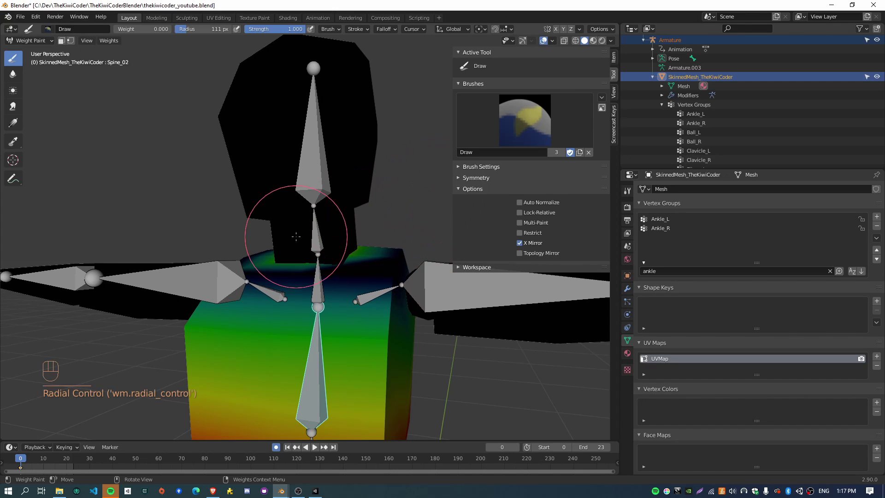
pyautogui.press('f')
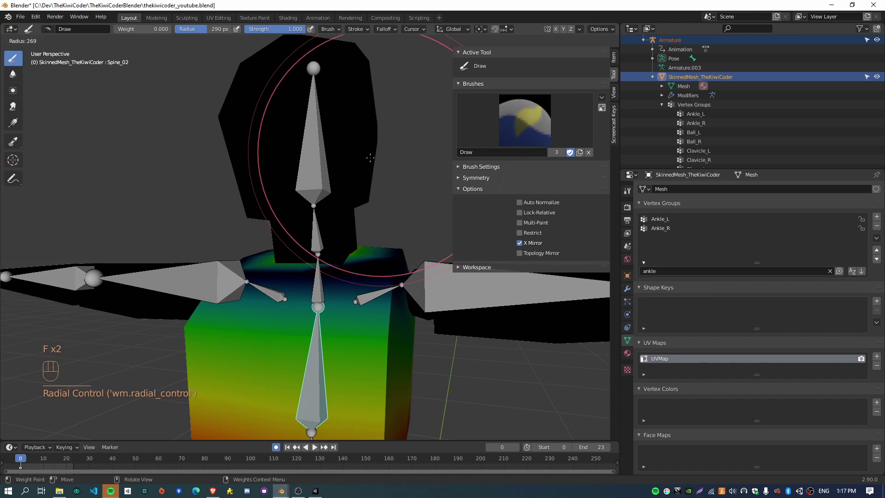
pyautogui.click(382, 152)
# Step: Try adjusting the brush strength, leaving it at 1.000
pyautogui.hotkey('shift', 'f')
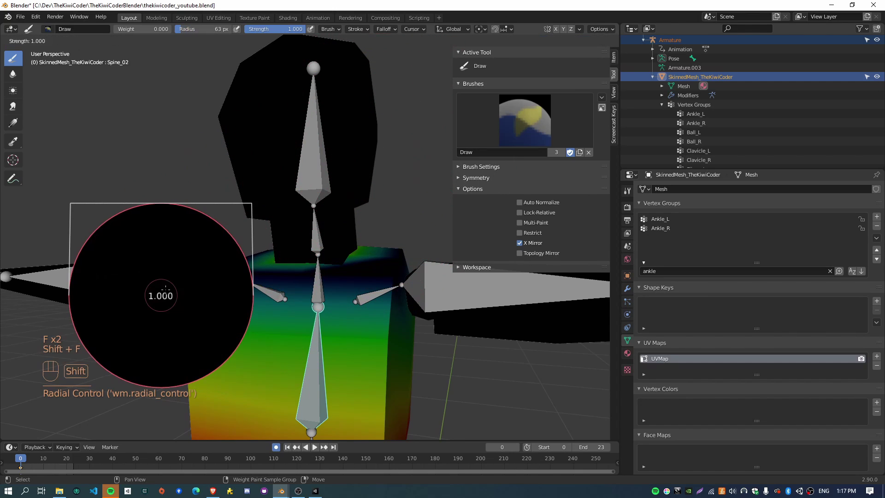
pyautogui.click(136, 318)
pyautogui.hotkey('shift', 'f')
pyautogui.click(302, 238)
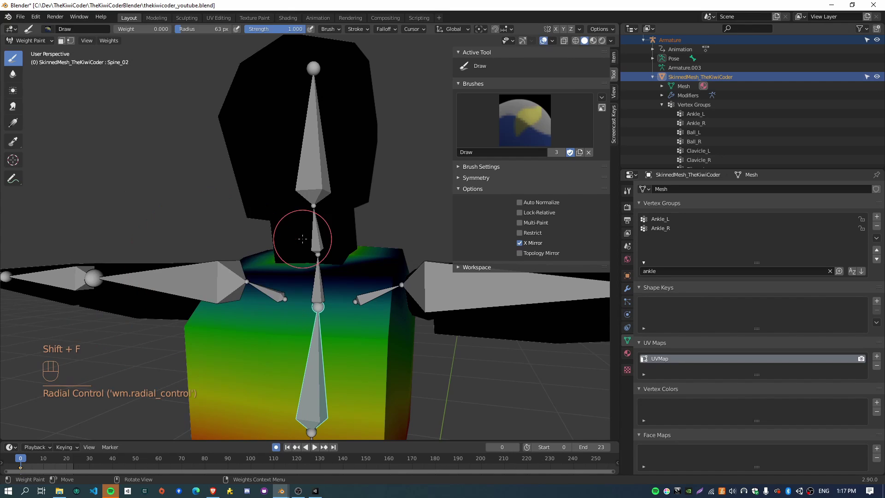
# Step: Paint the remaining shoulder and neck-base vertices with weight 0 to clear Spine_02's influence there
pyautogui.moveTo(347, 145)
pyautogui.mouseDown(button='middle')
pyautogui.moveTo(276, 115)
pyautogui.moveTo(175, 46)
pyautogui.mouseUp(button='middle')
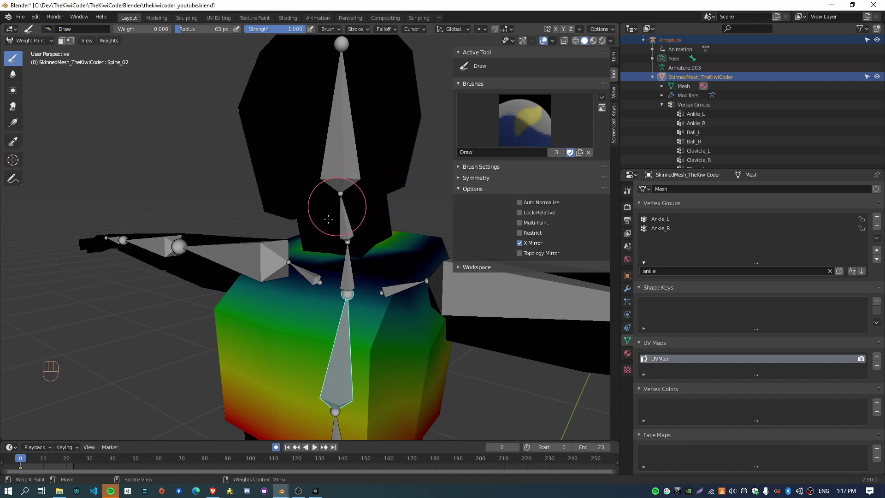
pyautogui.moveTo(328, 219); pyautogui.dragTo(244, 262, button='middle')
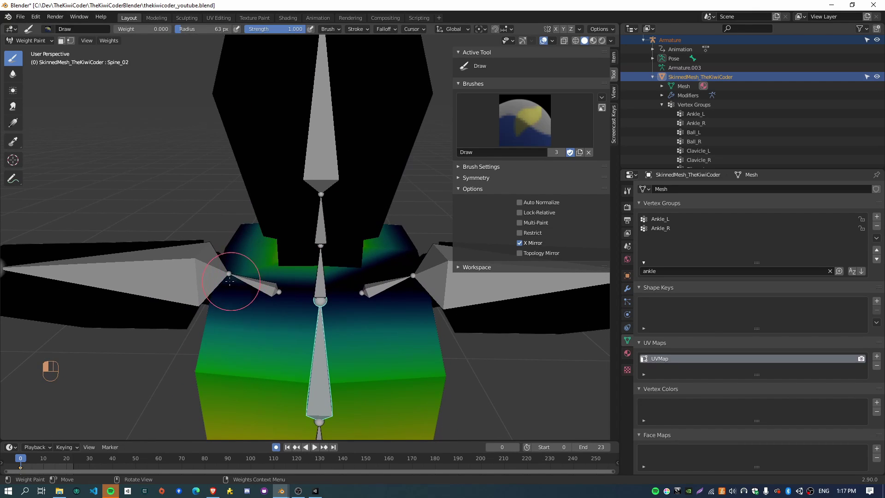
pyautogui.moveTo(302, 253); pyautogui.dragTo(238, 275, button='middle')
pyautogui.moveTo(320, 256)
pyautogui.mouseDown(button='middle')
pyautogui.moveTo(392, 277)
pyautogui.moveTo(477, 322)
pyautogui.moveTo(276, 272)
pyautogui.moveTo(322, 281)
pyautogui.mouseUp(button='middle')
pyautogui.click(264, 264)
pyautogui.moveTo(230, 279)
pyautogui.keyDown('shift'); pyautogui.mouseDown(button='middle')
pyautogui.moveTo(316, 246)
pyautogui.moveTo(326, 272)
pyautogui.moveTo(351, 292)
pyautogui.moveTo(276, 251)
pyautogui.moveTo(337, 233)
pyautogui.moveTo(247, 276)
pyautogui.moveTo(283, 349)
pyautogui.moveTo(263, 277)
pyautogui.moveTo(223, 281)
pyautogui.mouseUp(button='middle'); pyautogui.keyUp('shift')
pyautogui.click(316, 247)
pyautogui.moveTo(224, 280); pyautogui.dragTo(227, 291)
pyautogui.moveTo(227, 291); pyautogui.dragTo(325, 327, button='middle')
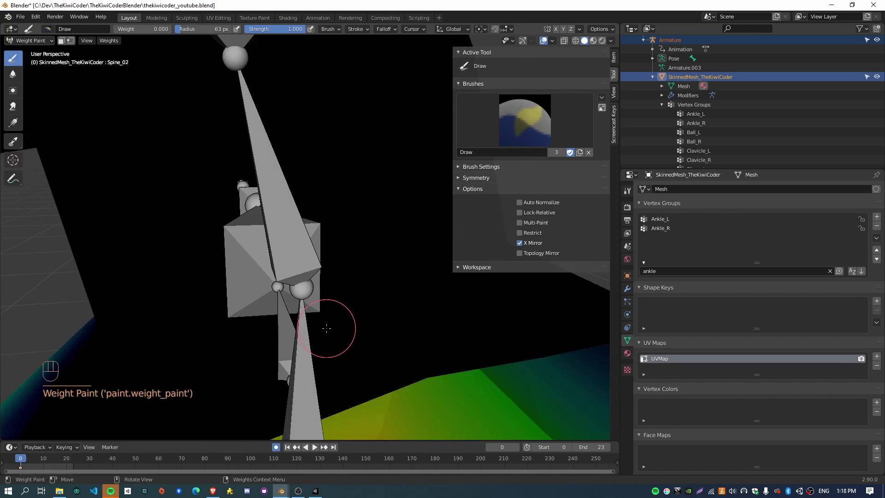
pyautogui.scroll(-5, 337, 318)
pyautogui.moveTo(231, 325); pyautogui.dragTo(139, 208, button='middle')
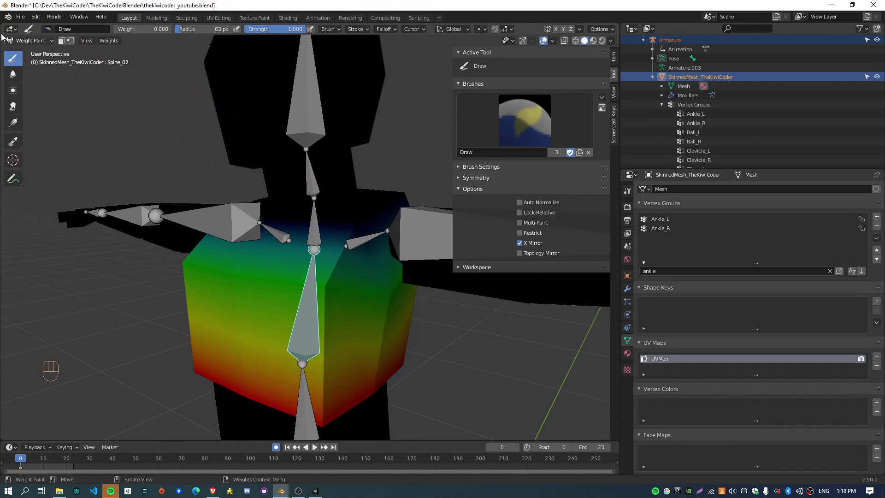
# Step: Select Spine_03, set the brush weight to 1 and paint the shoulder-top vertices, undoing a stray stroke
pyautogui.moveTo(308, 242); pyautogui.dragTo(330, 208, button='middle')
pyautogui.moveTo(261, 241); pyautogui.dragTo(368, 225, button='middle')
pyautogui.moveTo(414, 271); pyautogui.dragTo(411, 313, button='middle')
pyautogui.keyDown('ctrl'); pyautogui.click(267, 245); pyautogui.keyUp('ctrl')
pyautogui.moveTo(251, 211); pyautogui.dragTo(166, 211, button='middle')
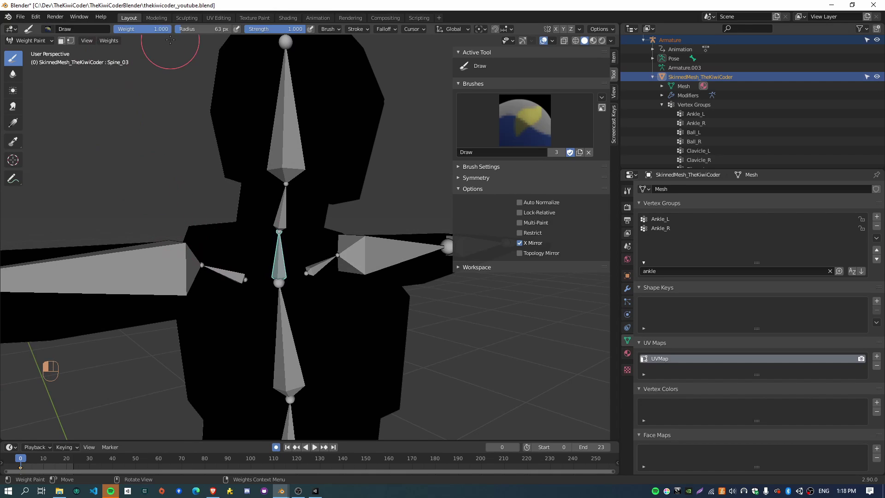
pyautogui.moveTo(191, 234); pyautogui.dragTo(305, 246)
pyautogui.hotkey('ctrl', 'z')
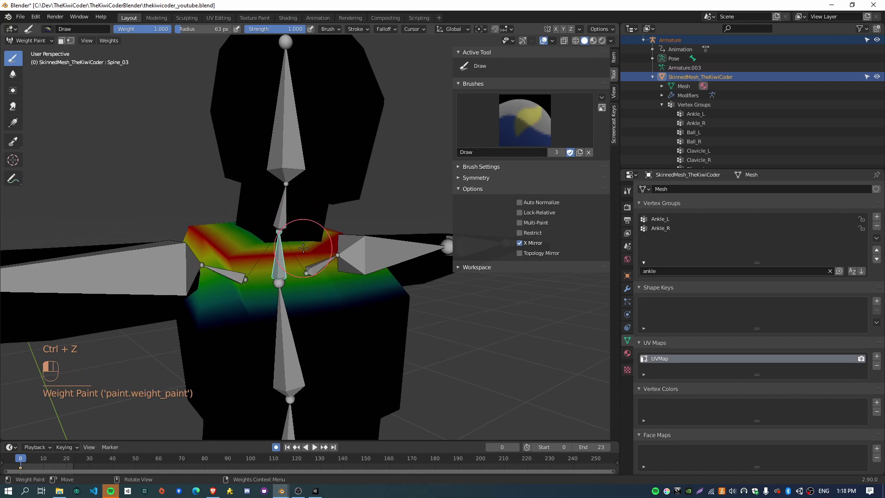
# Step: Paint the remaining vertices around the neck base and far side of the shoulders with weight 1 for Spine_03
pyautogui.moveTo(378, 243); pyautogui.dragTo(270, 261, button='middle')
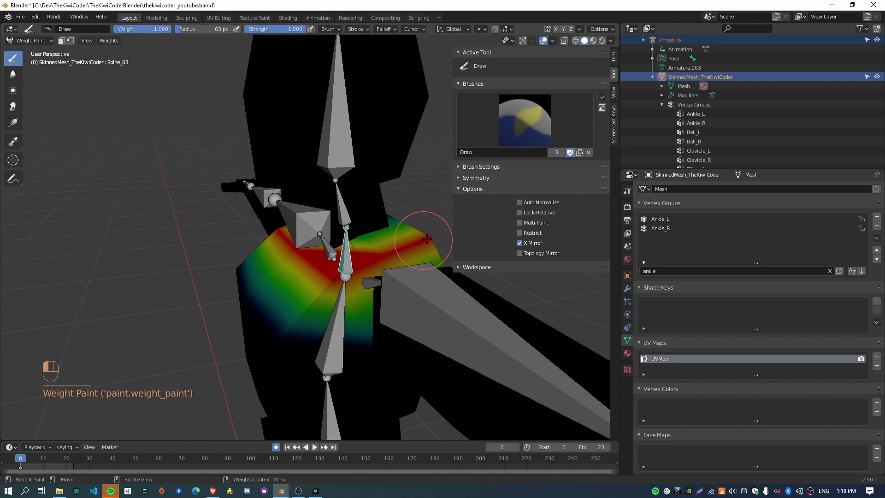
pyautogui.moveTo(426, 239)
pyautogui.mouseDown(button='middle')
pyautogui.moveTo(323, 263)
pyautogui.moveTo(401, 196)
pyautogui.mouseUp(button='middle')
pyautogui.scroll(8, 310, 282)
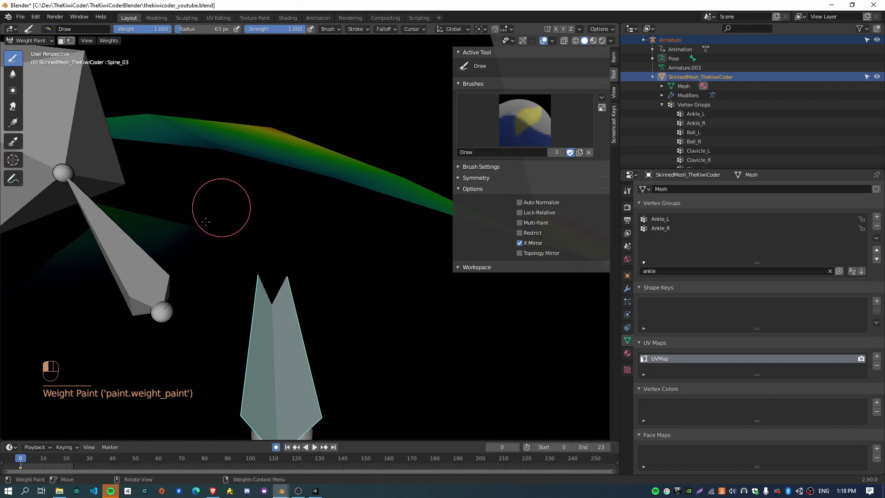
pyautogui.moveTo(205, 222); pyautogui.dragTo(199, 244, button='middle')
pyautogui.moveTo(268, 202)
pyautogui.mouseDown(button='middle')
pyautogui.moveTo(345, 258)
pyautogui.moveTo(371, 306)
pyautogui.moveTo(369, 352)
pyautogui.moveTo(247, 212)
pyautogui.moveTo(227, 251)
pyautogui.moveTo(207, 154)
pyautogui.mouseUp(button='middle')
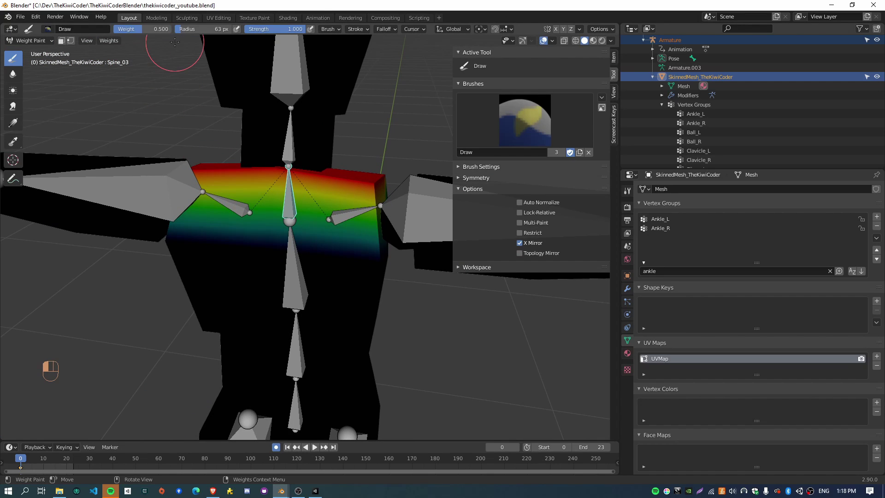
# Step: Paint the vertices around the chest's front, sides and back with weight 0.5 for Spine_03
pyautogui.moveTo(319, 263); pyautogui.dragTo(306, 217, button='middle')
pyautogui.moveTo(306, 217); pyautogui.dragTo(288, 215)
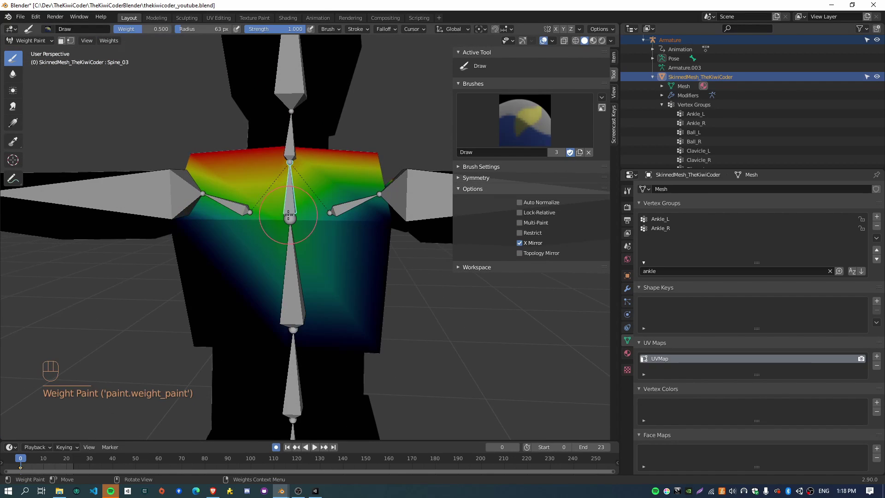
pyautogui.moveTo(180, 219); pyautogui.dragTo(362, 224)
pyautogui.moveTo(418, 233)
pyautogui.mouseDown(button='middle')
pyautogui.moveTo(350, 217)
pyautogui.moveTo(282, 231)
pyautogui.mouseUp(button='middle')
pyautogui.moveTo(282, 231); pyautogui.dragTo(343, 238)
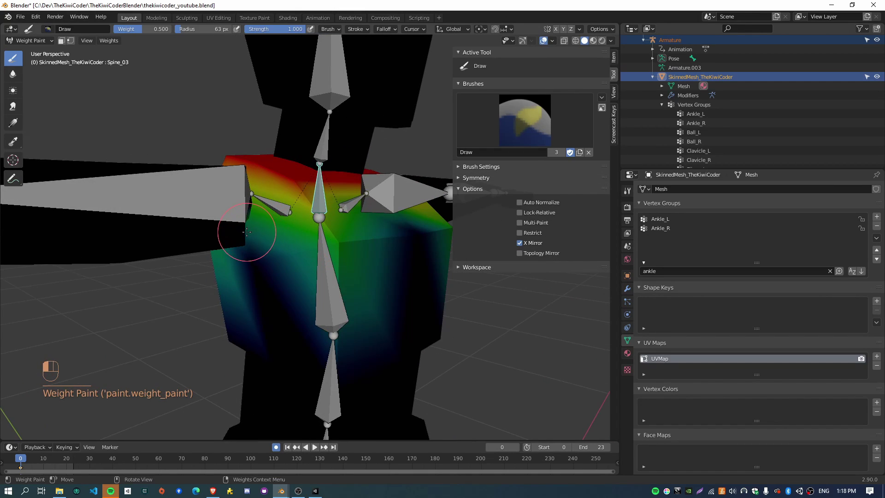
pyautogui.moveTo(365, 270); pyautogui.dragTo(263, 240, button='middle')
pyautogui.moveTo(256, 247); pyautogui.dragTo(241, 254)
pyautogui.moveTo(306, 233); pyautogui.dragTo(338, 233, button='middle')
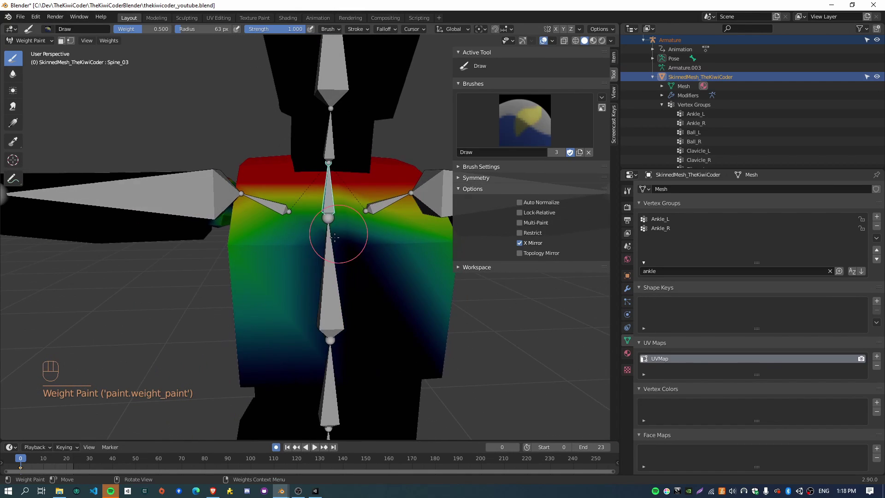
pyautogui.moveTo(335, 238); pyautogui.dragTo(350, 247)
pyautogui.moveTo(369, 250)
pyautogui.mouseDown(button='middle')
pyautogui.moveTo(289, 290)
pyautogui.moveTo(385, 272)
pyautogui.moveTo(375, 246)
pyautogui.moveTo(338, 292)
pyautogui.mouseUp(button='middle')
pyautogui.scroll(-4, 289, 291)
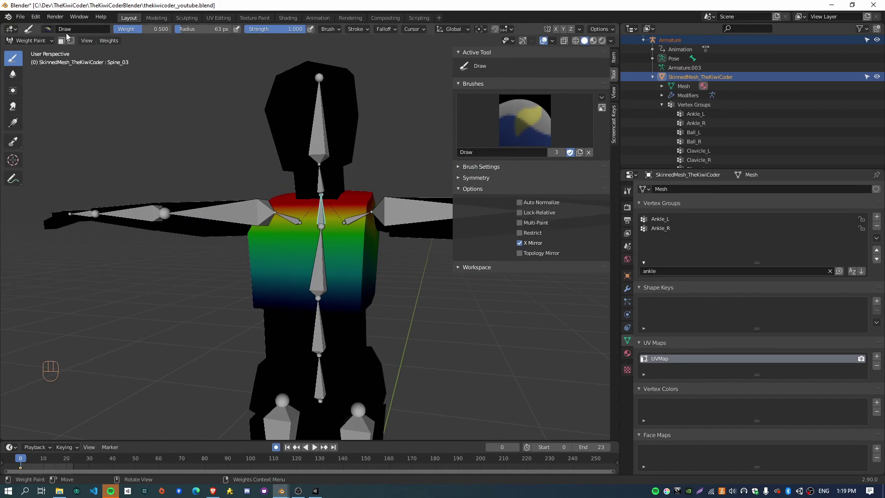
# Step: Leave Weight Paint mode, select the armature and switch it to Pose Mode
pyautogui.click(31, 40)
pyautogui.click(28, 50)
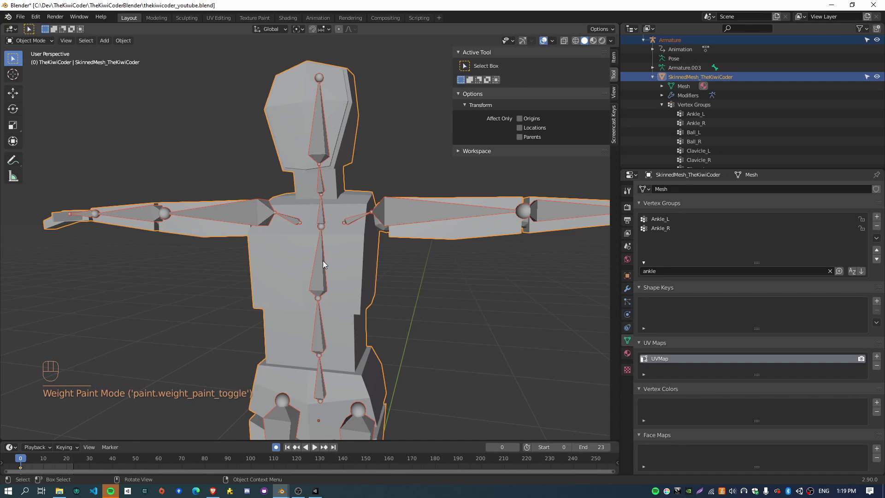
pyautogui.click(323, 263)
pyautogui.moveTo(465, 300); pyautogui.dragTo(186, 105, button='middle')
pyautogui.click(44, 47)
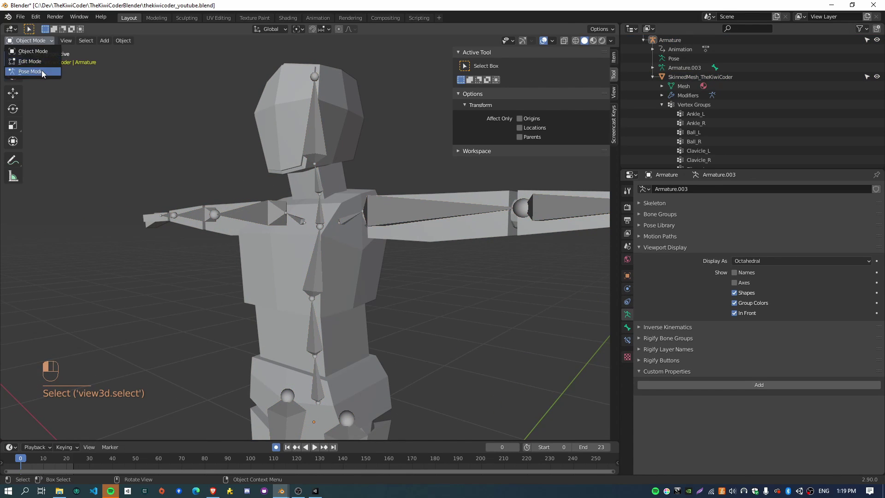
pyautogui.click(30, 71)
# Step: Test-rotate Spine_03 to check how the shoulders deform, undoing each rotation
pyautogui.scroll(5, 366, 196)
pyautogui.press('r')
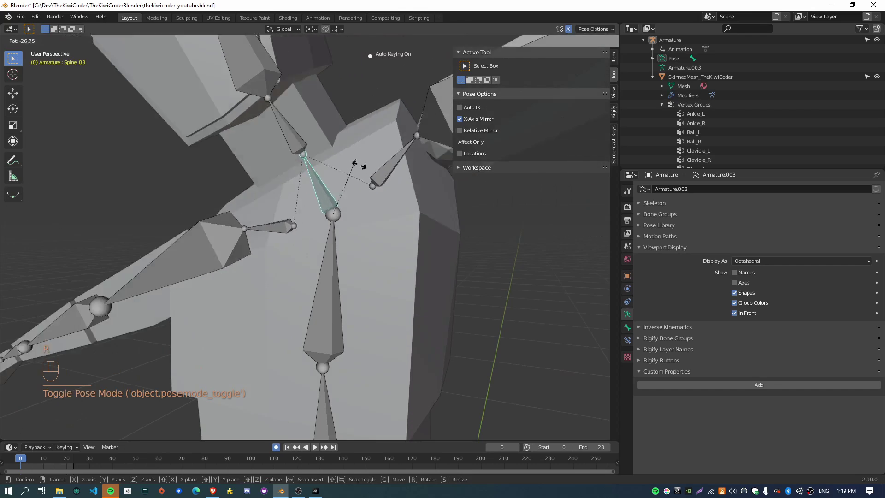
pyautogui.click(381, 203)
pyautogui.hotkey('ctrl', 'z')
pyautogui.moveTo(454, 306); pyautogui.dragTo(410, 325, button='middle')
pyautogui.scroll(-4, 410, 325)
pyautogui.press('r')
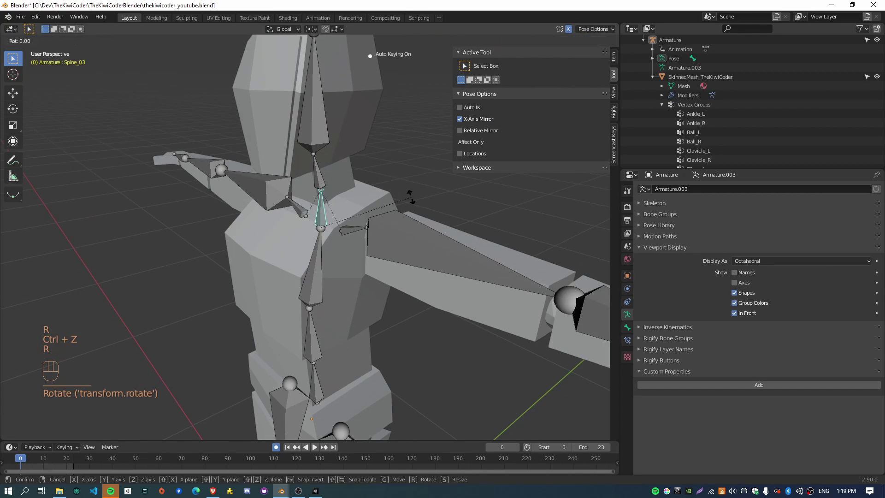
pyautogui.hotkey('ctrl', 'z')
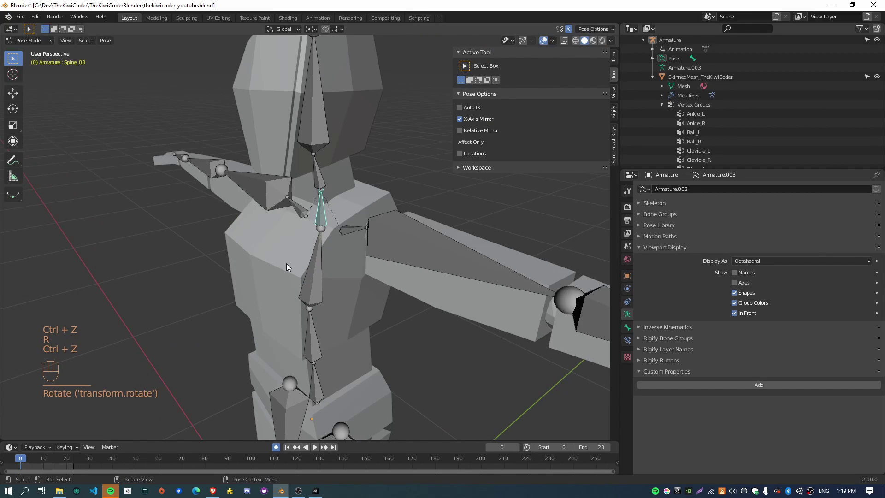
# Step: Test-rotate Spine_02 to check the chest deformation and undo the rotation
pyautogui.click(321, 254)
pyautogui.press('r')
pyautogui.click(339, 326)
pyautogui.hotkey('ctrl', 'z')
pyautogui.moveTo(310, 270); pyautogui.dragTo(324, 234, button='middle')
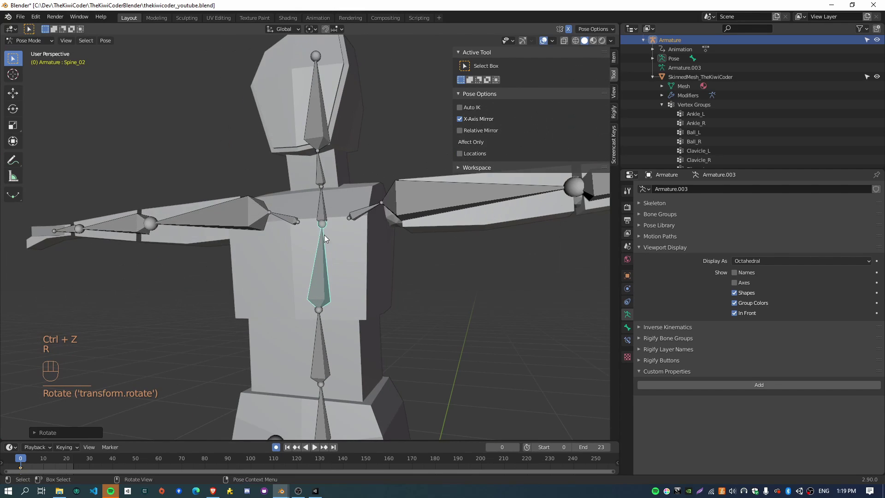
# Step: Rotate Spine_03 in two directions, examine the shoulder deformation from several sides, and undo both rotations
pyautogui.click(322, 198)
pyautogui.press('r')
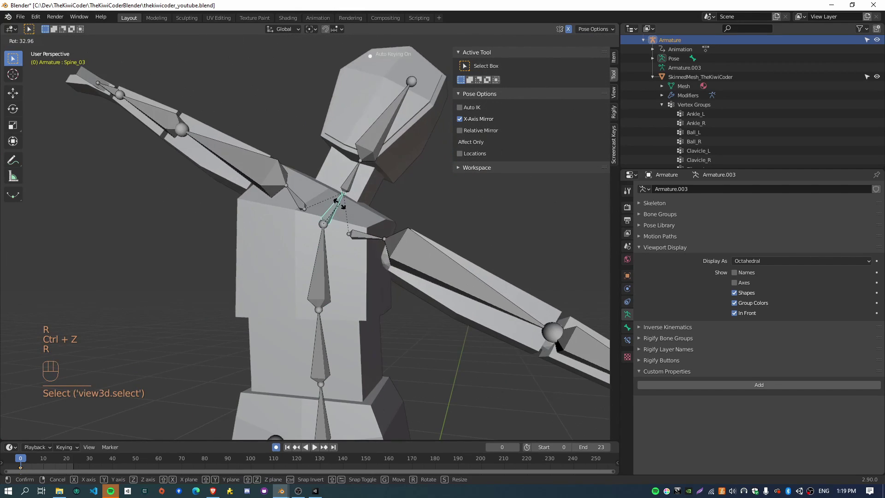
pyautogui.click(343, 211)
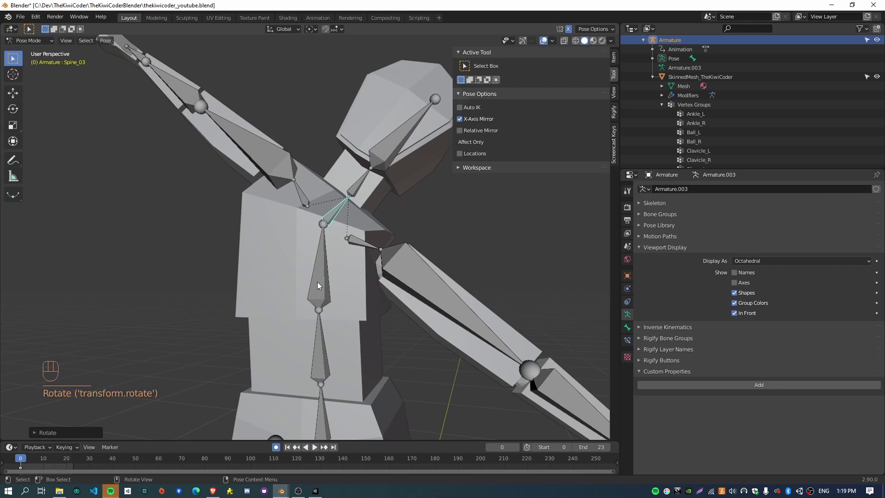
pyautogui.moveTo(317, 282)
pyautogui.mouseDown(button='middle')
pyautogui.moveTo(391, 254)
pyautogui.moveTo(324, 278)
pyautogui.mouseUp(button='middle')
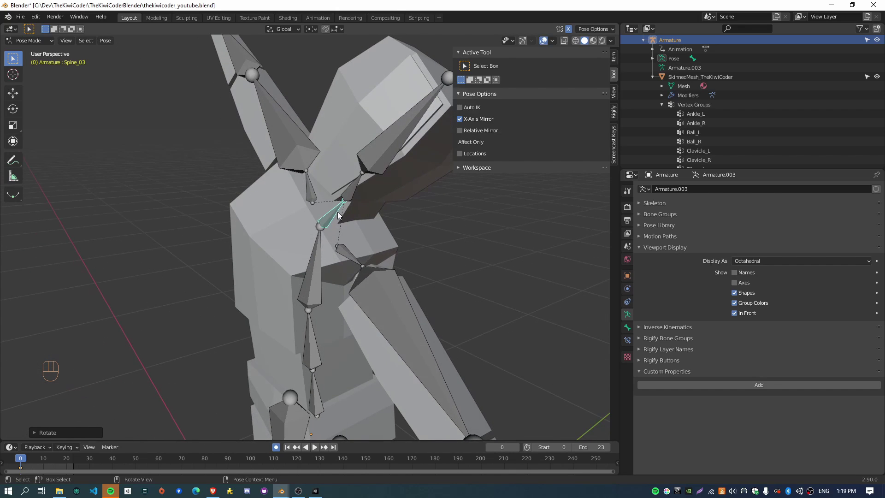
pyautogui.moveTo(338, 212); pyautogui.dragTo(381, 248, button='middle')
pyautogui.press('r')
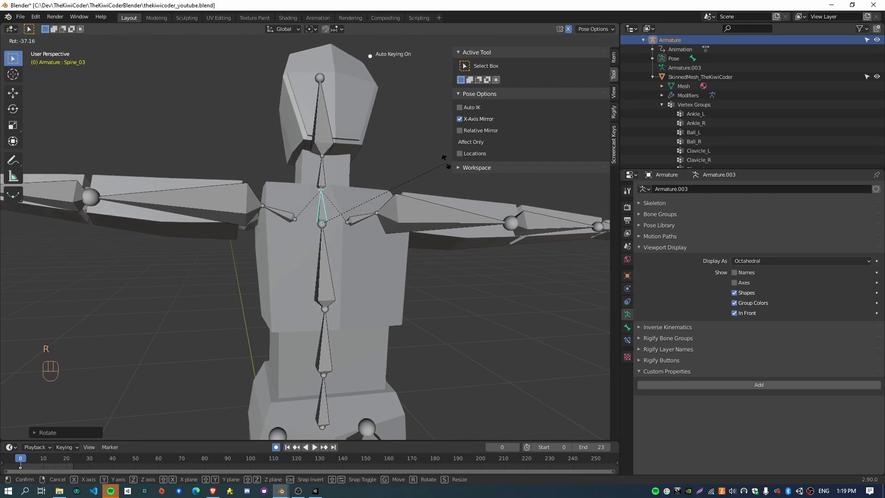
pyautogui.click(365, 75)
pyautogui.hotkey('ctrl', 'z')
pyautogui.hotkey('ctrl', 'z')
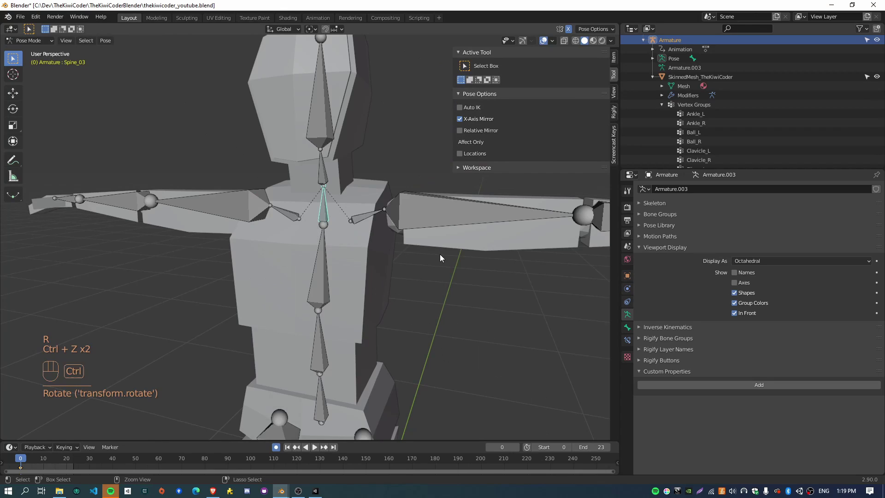
# Step: Examine the character's torso and legs from the front and in perspective
pyautogui.press('KP_1')
pyautogui.scroll(-3, 440, 253)
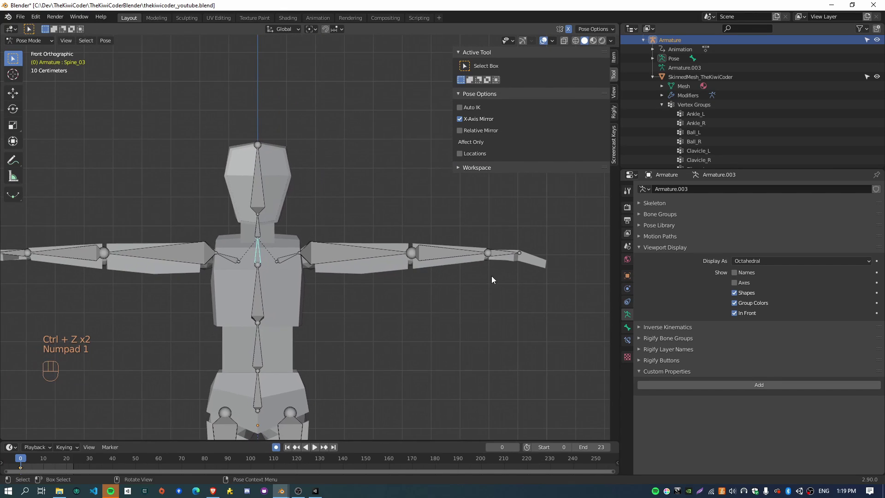
pyautogui.moveTo(491, 276); pyautogui.dragTo(509, 283, button='middle')
pyautogui.scroll(6, 345, 277)
pyautogui.scroll(-2, 287, 316)
pyautogui.keyDown('shift'); pyautogui.moveTo(287, 316); pyautogui.dragTo(272, 198, button='middle'); pyautogui.keyUp('shift')
pyautogui.scroll(-3, 355, 327)
pyautogui.moveTo(402, 309); pyautogui.dragTo(355, 284, button='middle')
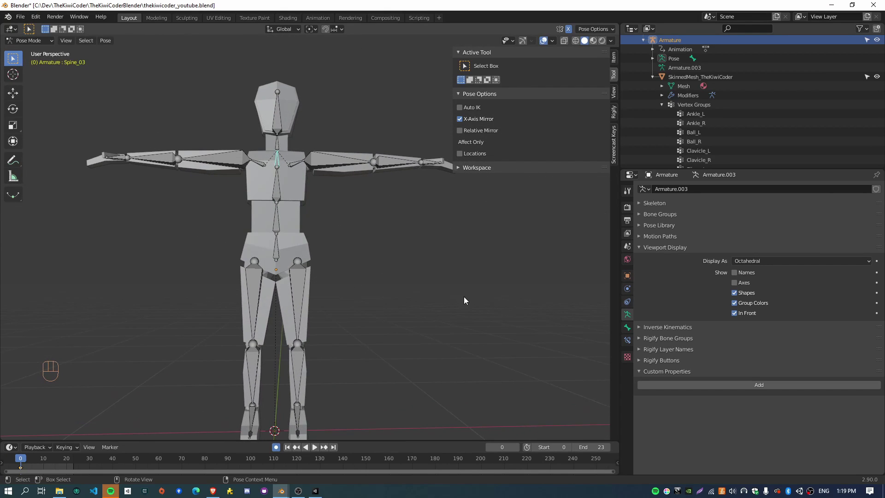
# Step: Hide the sidebar and examine the whole skinned character from head to feet
pyautogui.press('n')
pyautogui.keyDown('shift'); pyautogui.moveTo(299, 266); pyautogui.dragTo(389, 311, button='middle'); pyautogui.keyUp('shift')
pyautogui.scroll(-2, 424, 206)
pyautogui.scroll(1, 366, 269)
pyautogui.scroll(2, 365, 274)
pyautogui.scroll(-3, 355, 272)
pyautogui.scroll(2, 388, 311)
pyautogui.scroll(-1, 388, 311)
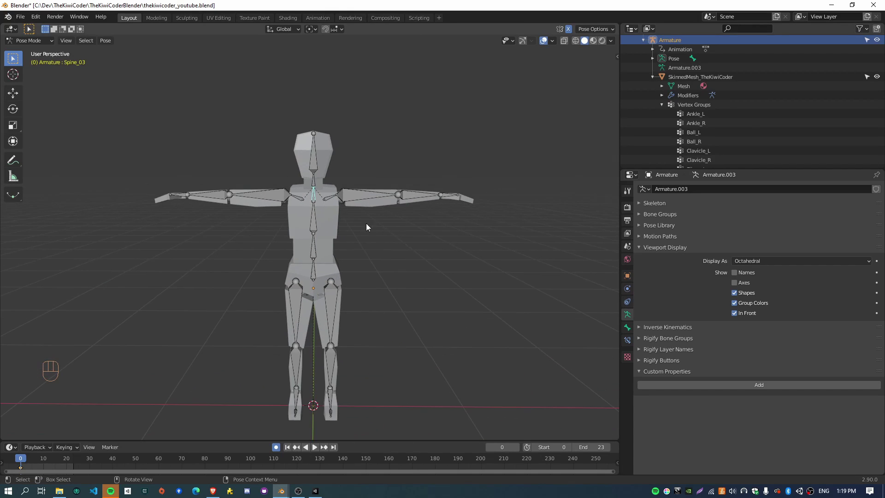
pyautogui.moveTo(392, 266); pyautogui.dragTo(417, 252, button='middle')
pyautogui.scroll(1, 408, 237)
pyautogui.keyDown('shift'); pyautogui.moveTo(462, 226); pyautogui.dragTo(342, 197, button='middle'); pyautogui.keyUp('shift')
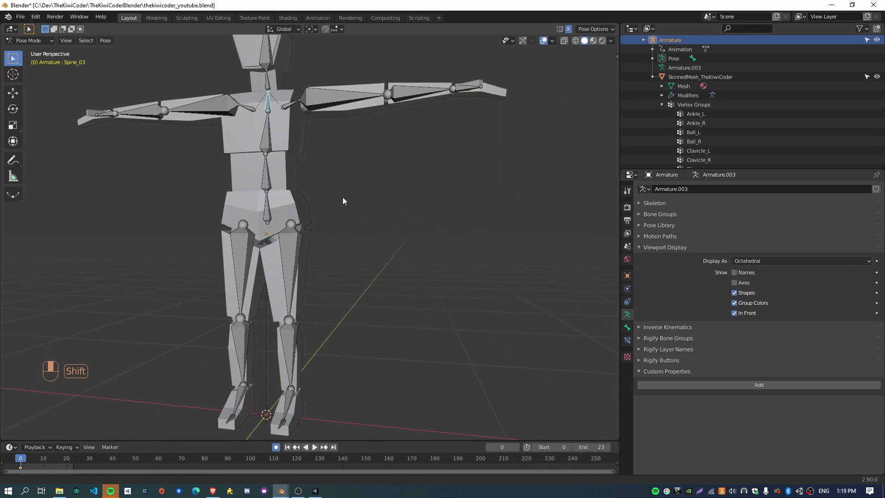
pyautogui.scroll(-1, 350, 200)
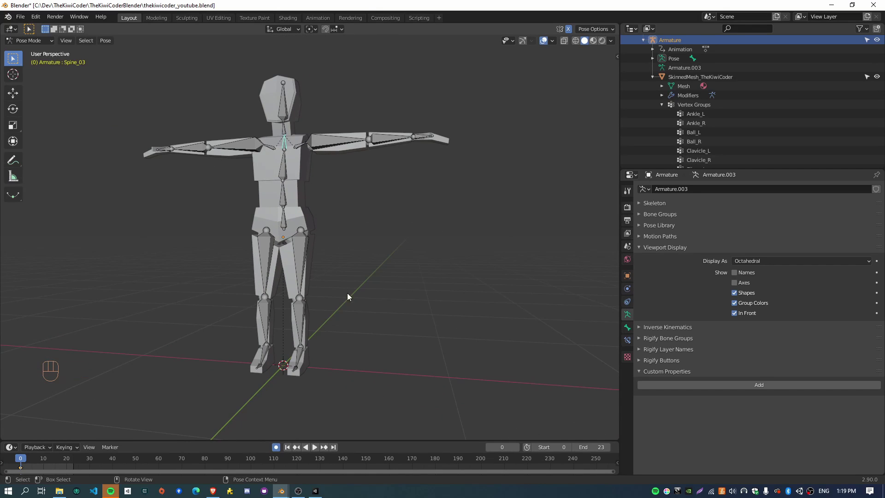
pyautogui.keyDown('shift'); pyautogui.moveTo(348, 294); pyautogui.dragTo(352, 214, button='middle'); pyautogui.keyUp('shift')
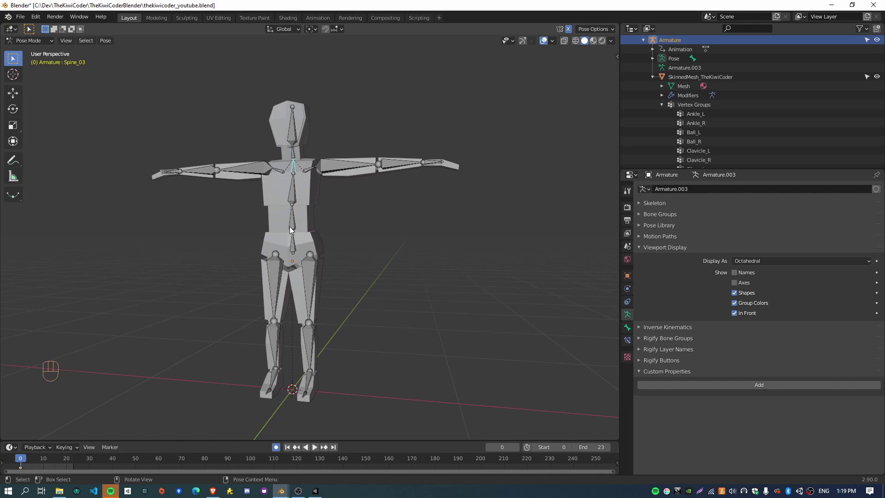
# Step: Test-rotate the Head bone twice from a side view, undoing each rotation
pyautogui.moveTo(289, 226); pyautogui.dragTo(388, 272, button='middle')
pyautogui.scroll(3, 329, 237)
pyautogui.scroll(-1, 386, 226)
pyautogui.moveTo(456, 295); pyautogui.dragTo(327, 126, button='middle')
pyautogui.click(327, 125)
pyautogui.press('r')
pyautogui.hotkey('ctrl', 'z')
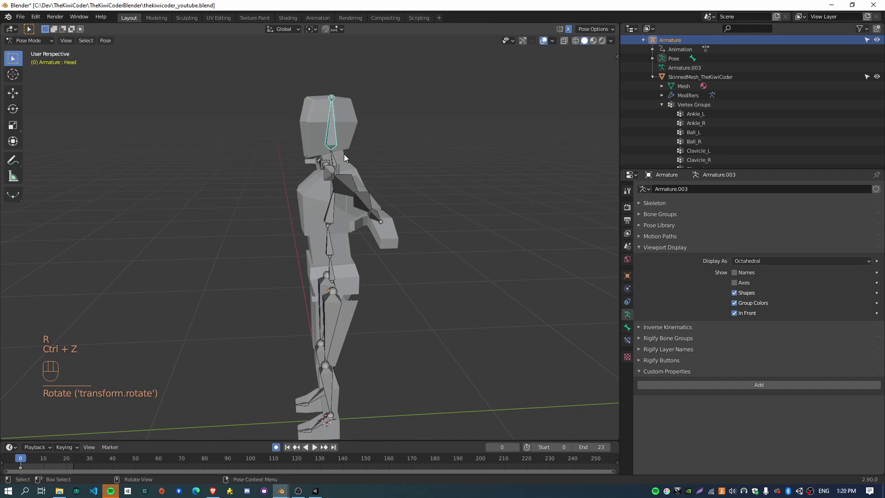
pyautogui.press('r')
pyautogui.hotkey('ctrl', 'z')
# Step: Test-rotate Shoulder_L, undo the rotation and select Hand_L
pyautogui.click(360, 176)
pyautogui.press('r')
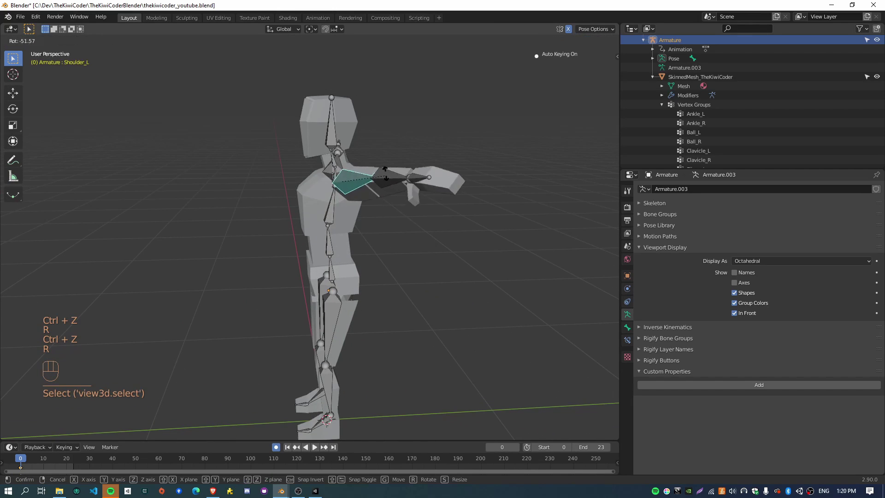
pyautogui.click(371, 210)
pyautogui.hotkey('ctrl', 'z')
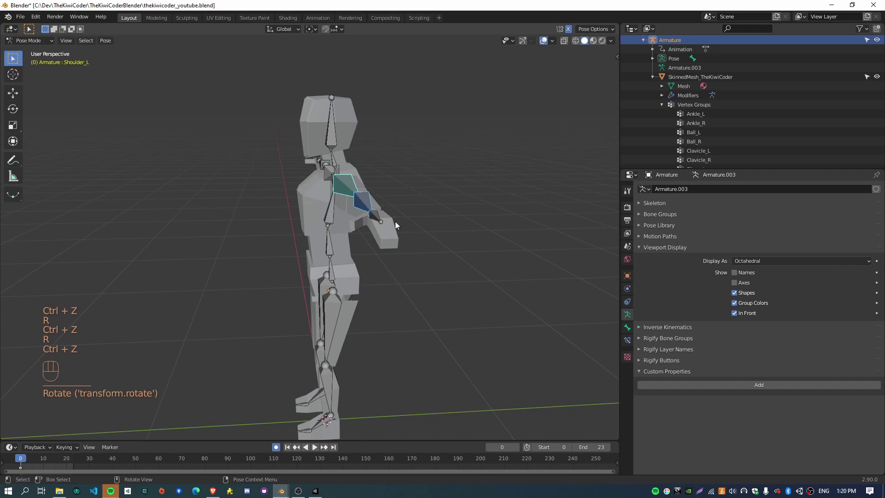
pyautogui.click(381, 219)
# Step: Test-rotate Spine_02 and the spine bone directly below it, undoing the rotations
pyautogui.moveTo(272, 279); pyautogui.dragTo(370, 271, button='middle')
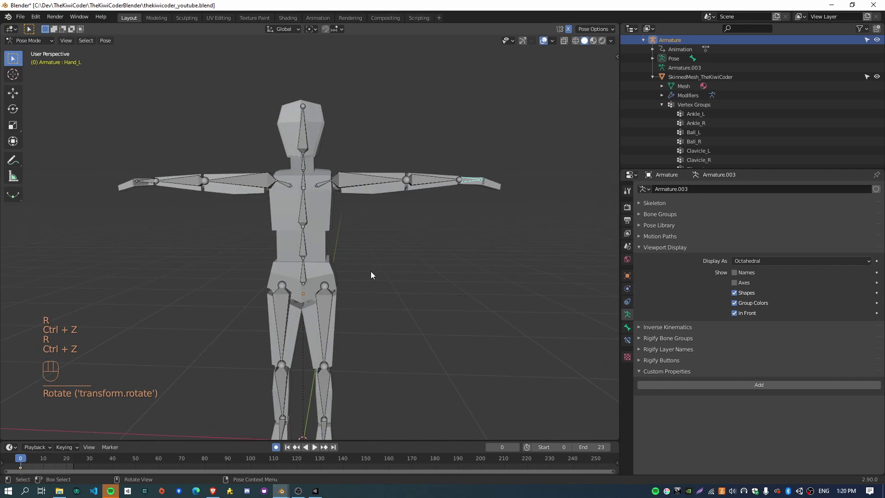
pyautogui.scroll(-2, 370, 275)
pyautogui.click(305, 217)
pyautogui.press('r')
pyautogui.click(306, 242)
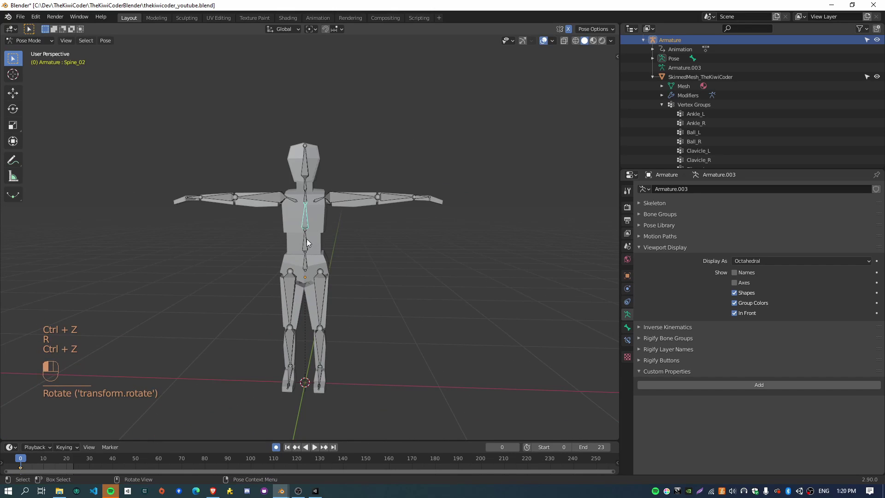
pyautogui.click(306, 238)
pyautogui.press('r')
pyautogui.click(396, 203)
pyautogui.hotkey('ctrl', 'z')
# Step: Test-rotate the Hips bone and UpperLeg_L to check the legs' deformation, undoing each rotation
pyautogui.click(306, 259)
pyautogui.press('r')
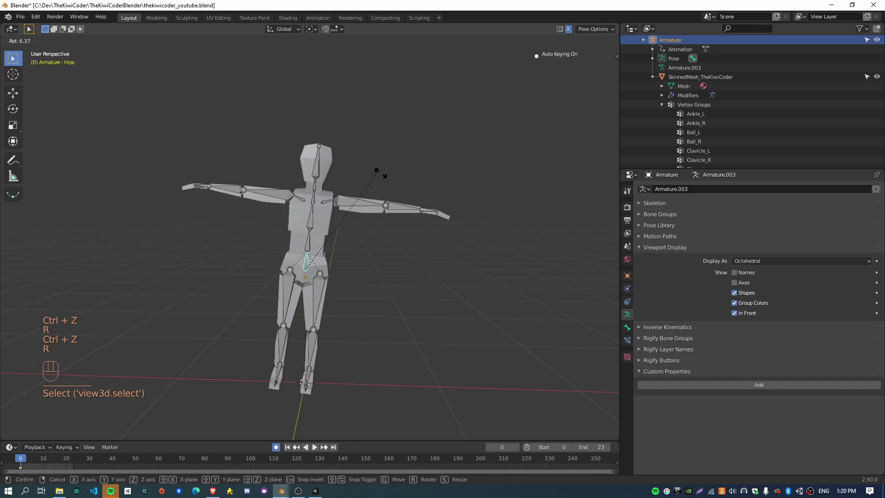
pyautogui.click(386, 204)
pyautogui.hotkey('ctrl', 'z')
pyautogui.click(324, 307)
pyautogui.press('r')
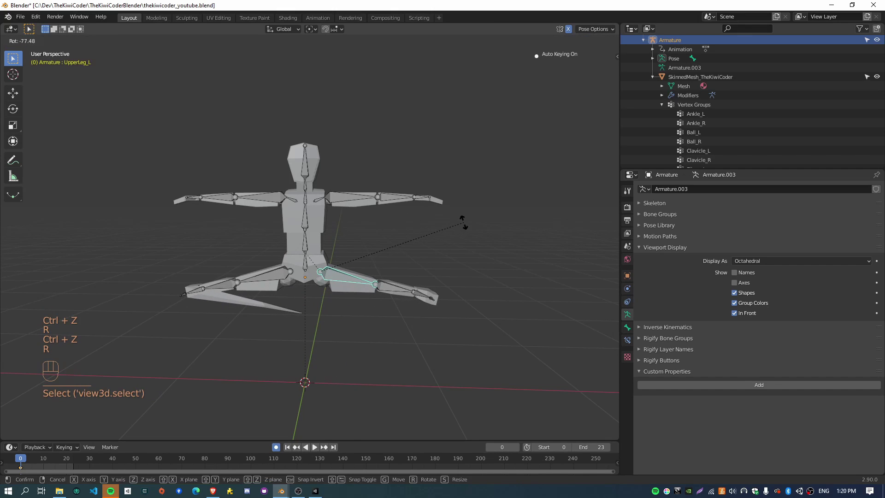
pyautogui.click(386, 316)
pyautogui.hotkey('ctrl', 'z')
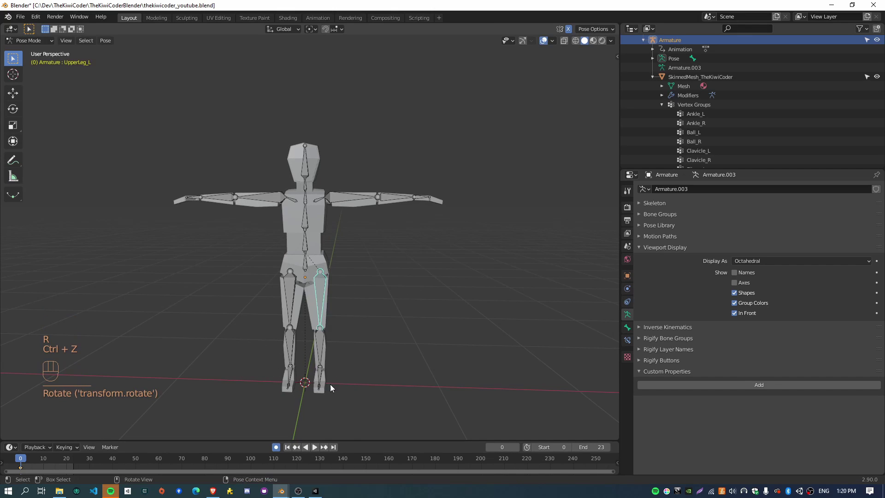
# Step: Bring the lower legs and feet into close view and return the armature to Object Mode
pyautogui.scroll(5, 330, 384)
pyautogui.keyDown('shift'); pyautogui.moveTo(323, 387); pyautogui.dragTo(379, 70, button='middle'); pyautogui.keyUp('shift')
pyautogui.moveTo(454, 317); pyautogui.dragTo(413, 312, button='middle')
pyautogui.press('Tab')
pyautogui.click(31, 41)
pyautogui.click(37, 50)
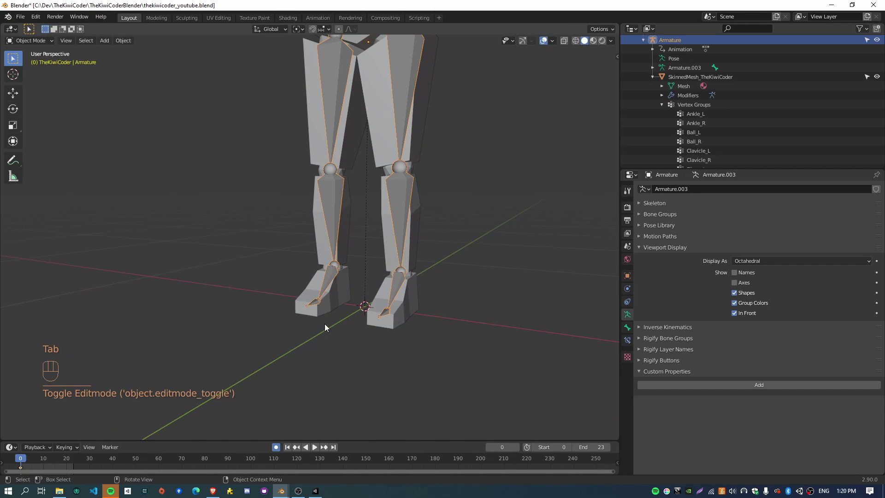
pyautogui.click(327, 284)
pyautogui.click(325, 249)
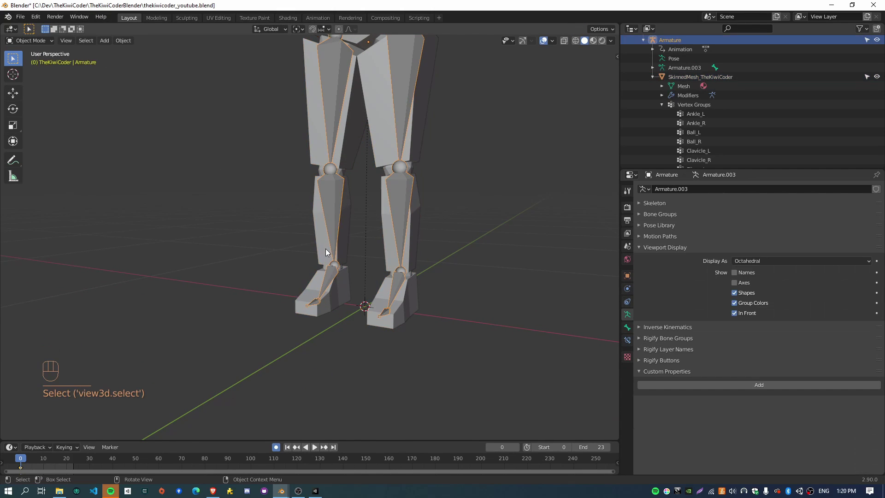
pyautogui.click(37, 40)
pyautogui.click(35, 75)
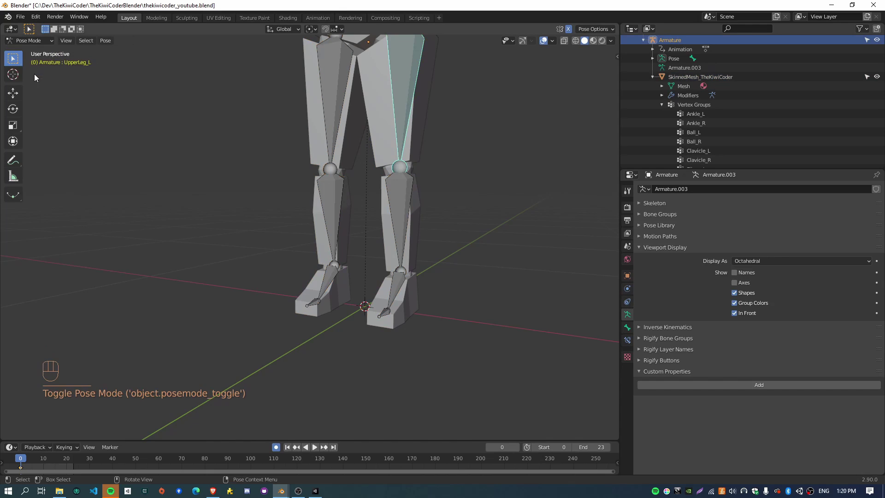
pyautogui.click(36, 40)
pyautogui.moveTo(227, 190); pyautogui.dragTo(258, 171)
pyautogui.click(406, 96)
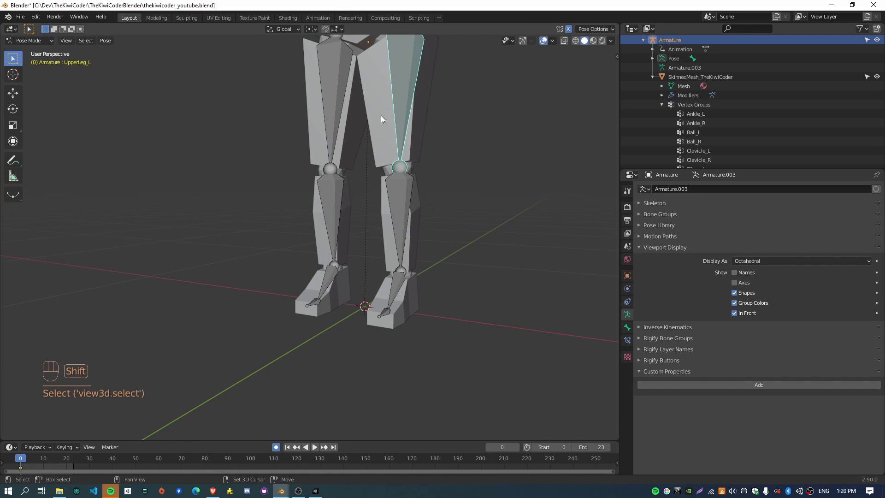
pyautogui.click(31, 40)
pyautogui.click(39, 49)
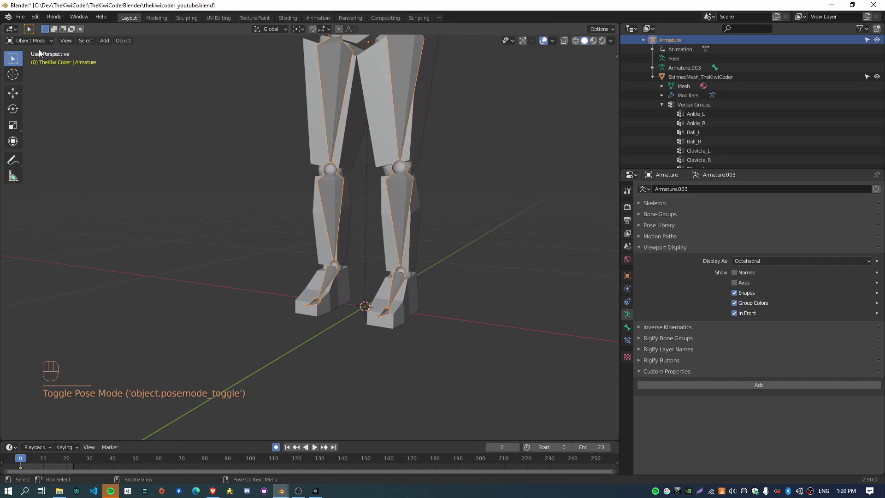
# Step: Select the armature and add the skinned mesh to the selection as the active object
pyautogui.click(405, 65)
pyautogui.keyDown('shift'); pyautogui.click(411, 68); pyautogui.keyUp('shift')
pyautogui.keyDown('shift'); pyautogui.click(374, 93); pyautogui.keyUp('shift')
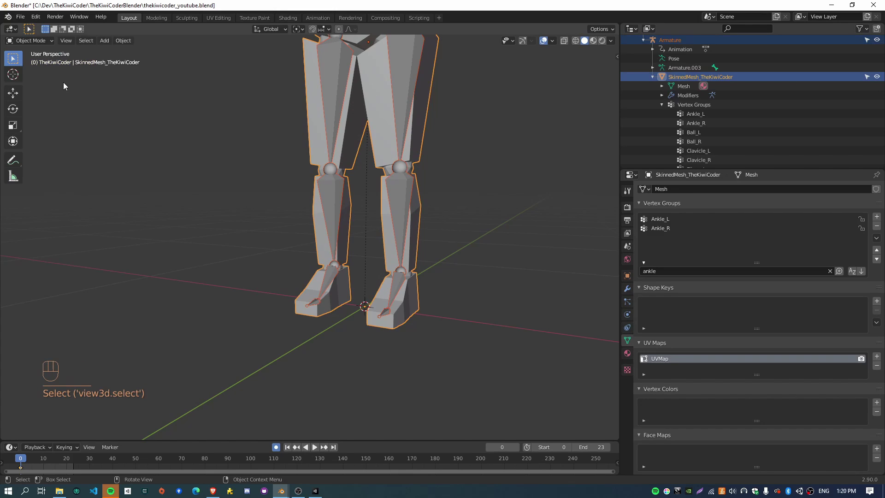
# Step: Switch the mesh to Weight Paint mode and inspect the weights of LowerLeg_R, Ankle_R, Ball_R and Ball_L
pyautogui.click(31, 41)
pyautogui.click(33, 89)
pyautogui.keyDown('ctrl'); pyautogui.click(336, 204); pyautogui.keyUp('ctrl')
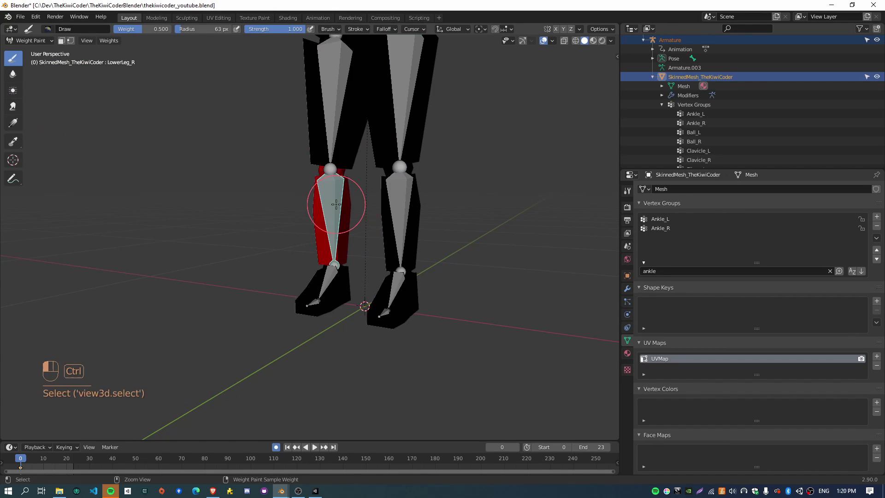
pyautogui.keyDown('ctrl'); pyautogui.click(326, 281); pyautogui.keyUp('ctrl')
pyautogui.keyDown('ctrl'); pyautogui.click(317, 302); pyautogui.keyUp('ctrl')
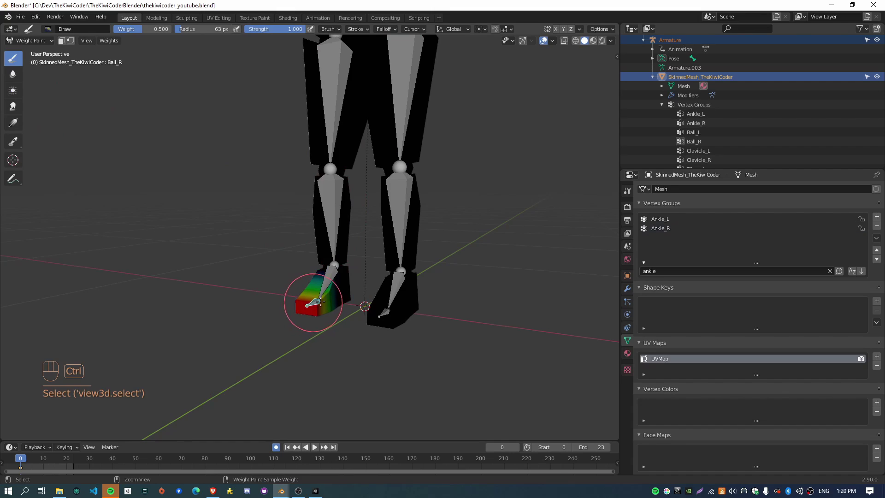
pyautogui.keyDown('ctrl'); pyautogui.click(383, 311); pyautogui.keyUp('ctrl')
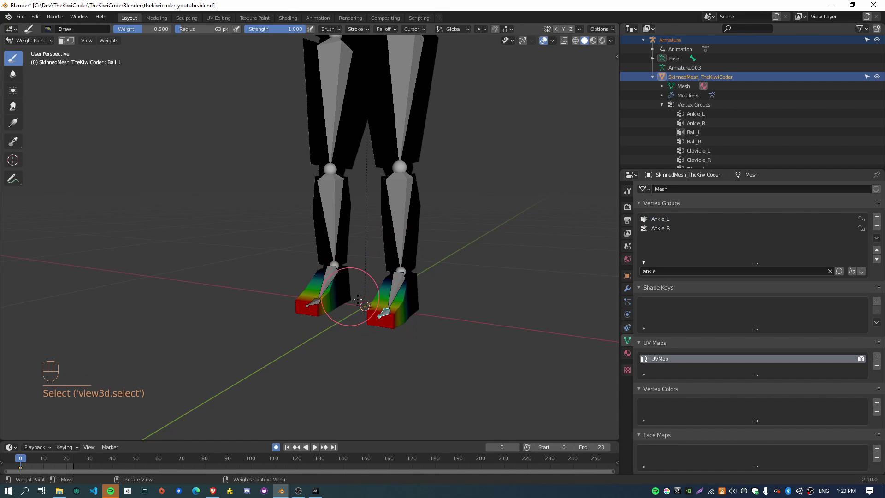
# Step: Turn off X Mirror and paint Ball_L's weight off the front and side of the right foot with brush weight 0
pyautogui.moveTo(357, 299); pyautogui.dragTo(320, 214, button='middle')
pyautogui.scroll(4, 395, 316)
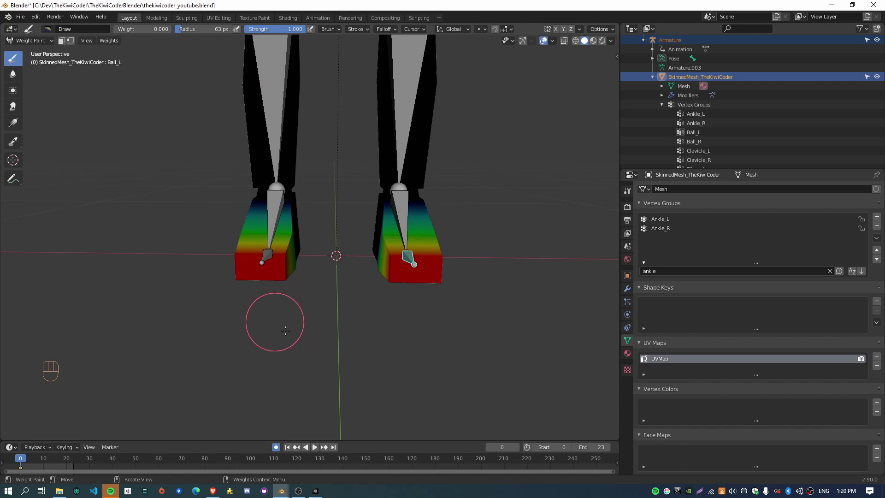
pyautogui.press('n')
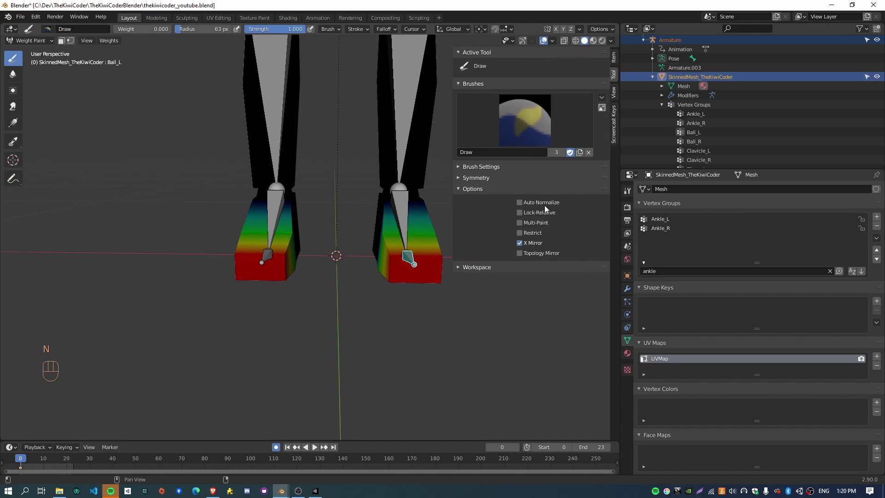
pyautogui.moveTo(239, 266)
pyautogui.mouseDown()
pyautogui.moveTo(263, 270)
pyautogui.moveTo(297, 240)
pyautogui.moveTo(308, 274)
pyautogui.mouseUp()
pyautogui.moveTo(309, 275); pyautogui.dragTo(269, 264, button='middle')
pyautogui.moveTo(310, 277); pyautogui.dragTo(312, 278)
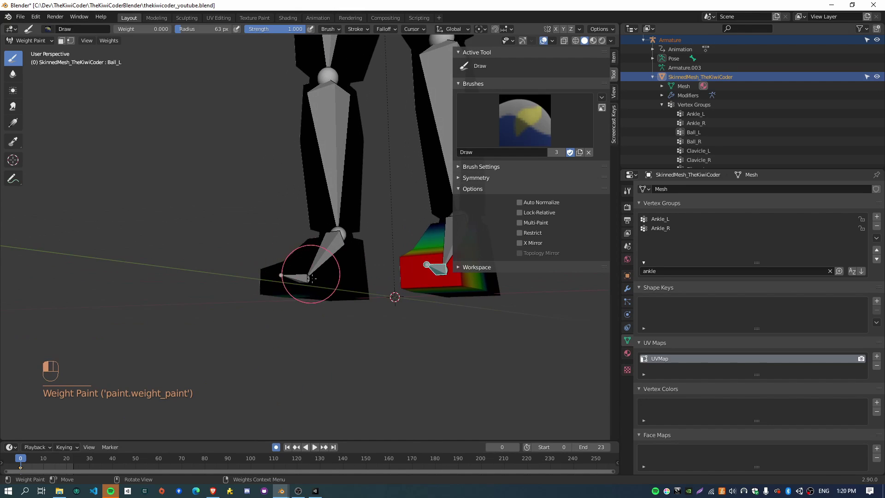
# Step: Paint out the remaining Ball_L weight on the underside of the right foot and check the foot from both sides
pyautogui.moveTo(217, 357); pyautogui.dragTo(260, 310, button='middle')
pyautogui.moveTo(206, 324); pyautogui.dragTo(210, 306)
pyautogui.moveTo(249, 323)
pyautogui.mouseDown(button='middle')
pyautogui.moveTo(204, 364)
pyautogui.moveTo(260, 353)
pyautogui.mouseUp(button='middle')
pyautogui.scroll(-3, 300, 275)
pyautogui.moveTo(300, 275); pyautogui.dragTo(383, 290, button='middle')
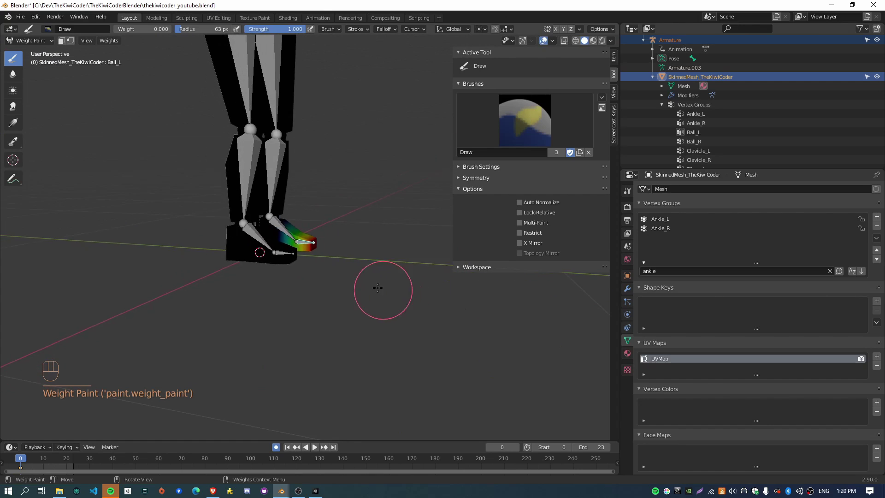
pyautogui.scroll(3, 343, 257)
pyautogui.moveTo(344, 256); pyautogui.dragTo(423, 256, button='middle')
pyautogui.press('n')
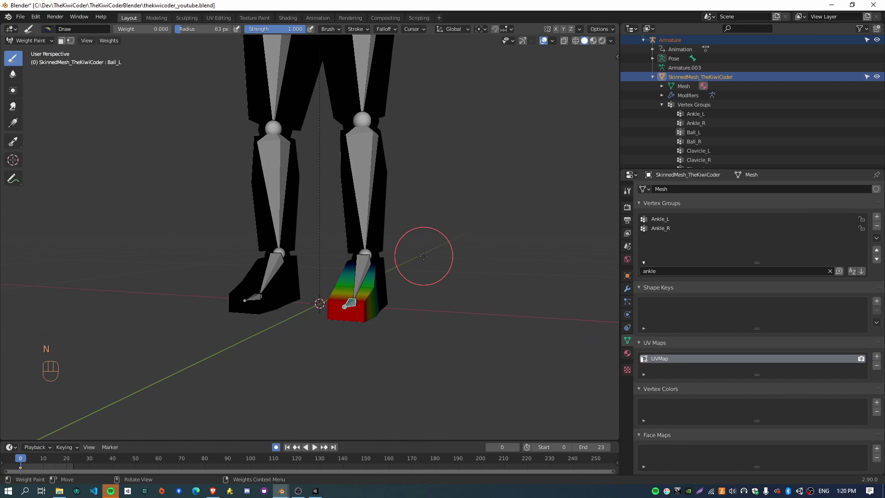
# Step: Check the painted weights of Ankle_L, LowerLeg_L, LowerLeg_R and Ball_R
pyautogui.keyDown('ctrl'); pyautogui.click(360, 277); pyautogui.keyUp('ctrl')
pyautogui.keyDown('ctrl'); pyautogui.click(360, 205); pyautogui.keyUp('ctrl')
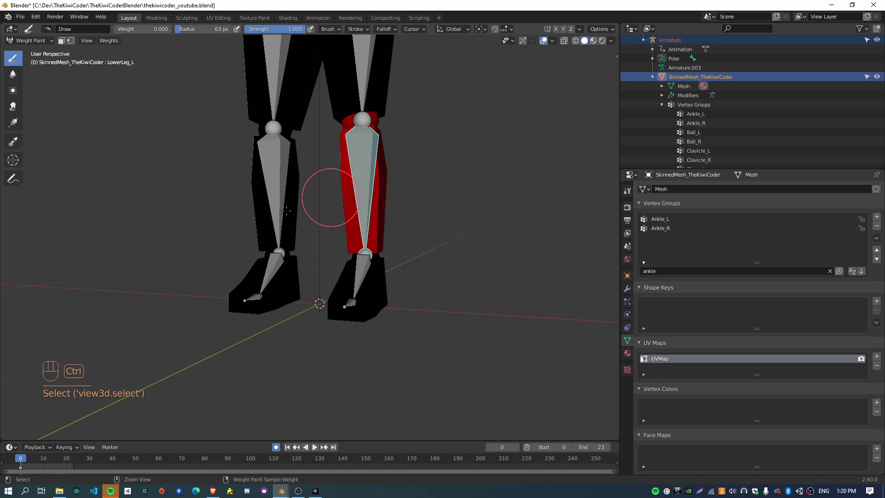
pyautogui.keyDown('ctrl'); pyautogui.click(279, 184); pyautogui.keyUp('ctrl')
pyautogui.keyDown('ctrl'); pyautogui.click(249, 300); pyautogui.keyUp('ctrl')
# Step: Return the skinned mesh from Weight Paint to Object Mode
pyautogui.scroll(-2, 349, 270)
pyautogui.moveTo(349, 270)
pyautogui.keyDown('shift'); pyautogui.mouseDown(button='middle')
pyautogui.moveTo(351, 322)
pyautogui.moveTo(327, 368)
pyautogui.mouseUp(button='middle'); pyautogui.keyUp('shift')
pyautogui.moveTo(327, 276)
pyautogui.mouseDown(button='middle')
pyautogui.moveTo(313, 304)
pyautogui.moveTo(276, 272)
pyautogui.mouseUp(button='middle')
pyautogui.click(41, 41)
pyautogui.click(31, 51)
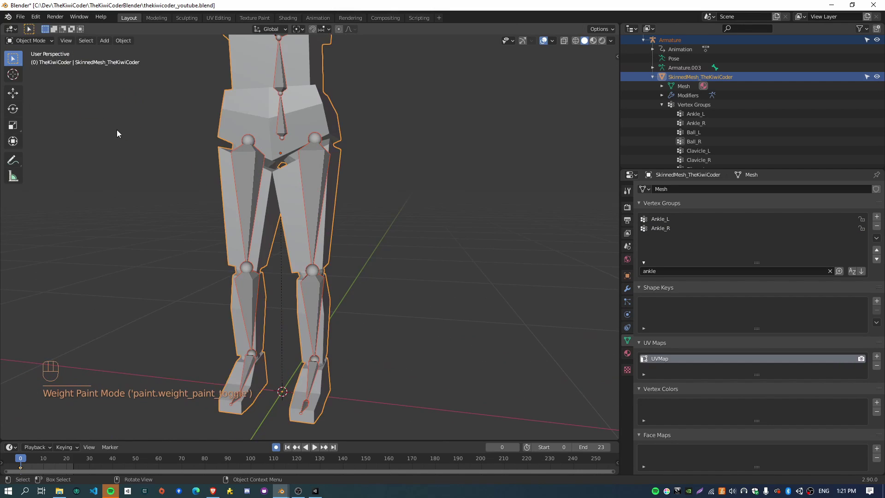
pyautogui.click(315, 214)
pyautogui.press('r')
pyautogui.click(314, 217)
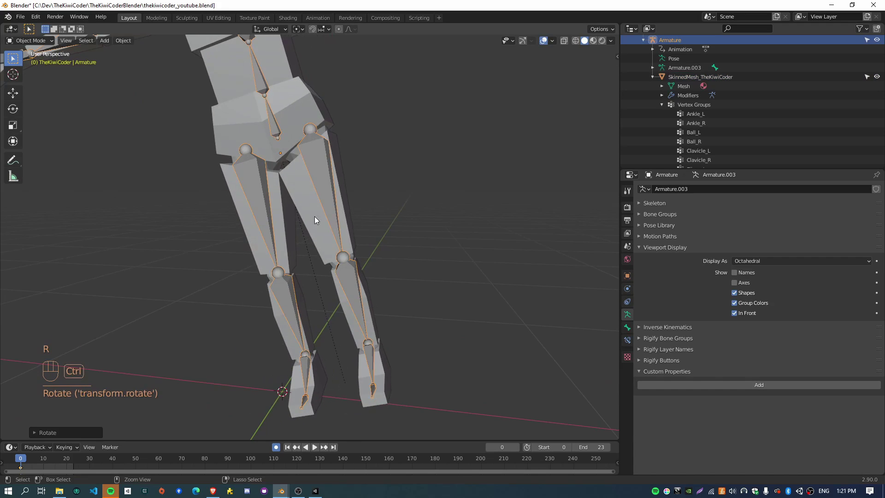
pyautogui.hotkey('ctrl', 'z')
pyautogui.click(311, 207)
pyautogui.click(44, 42)
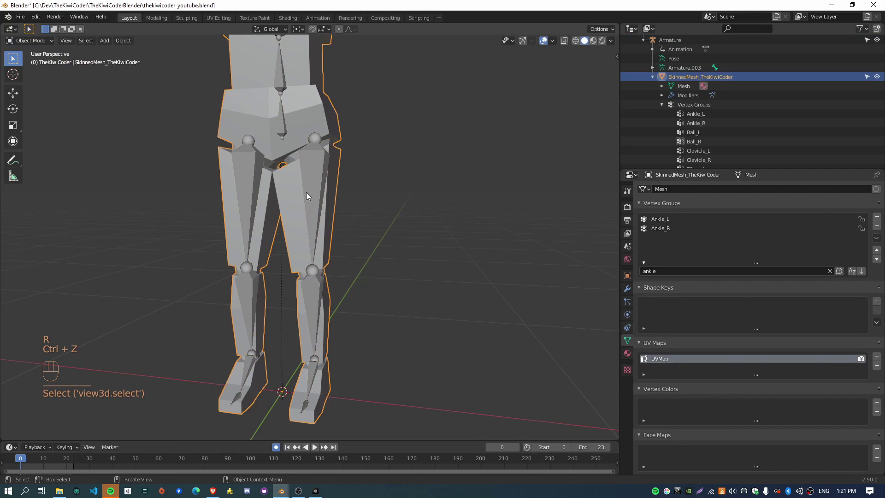
# Step: Put the armature in Pose Mode and test-rotate UpperLeg_L, undoing the rotation
pyautogui.click(319, 192)
pyautogui.click(32, 71)
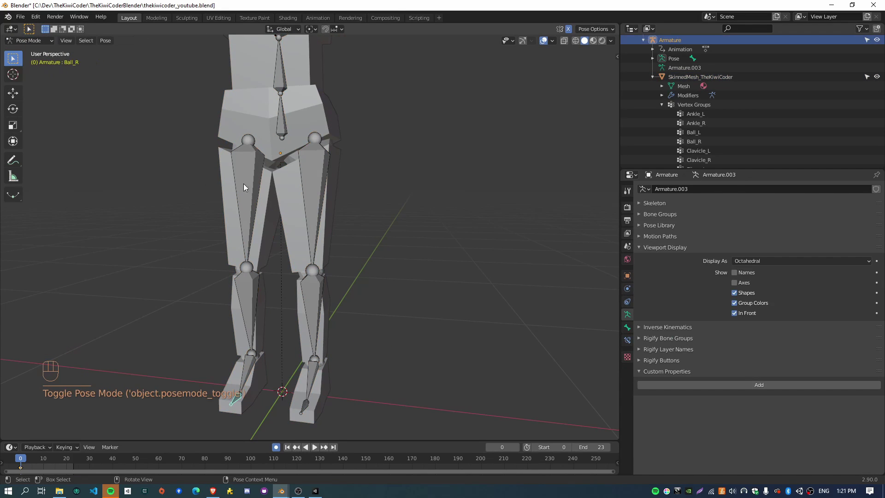
pyautogui.press('r')
pyautogui.click(498, 227)
pyautogui.hotkey('ctrl', 'z')
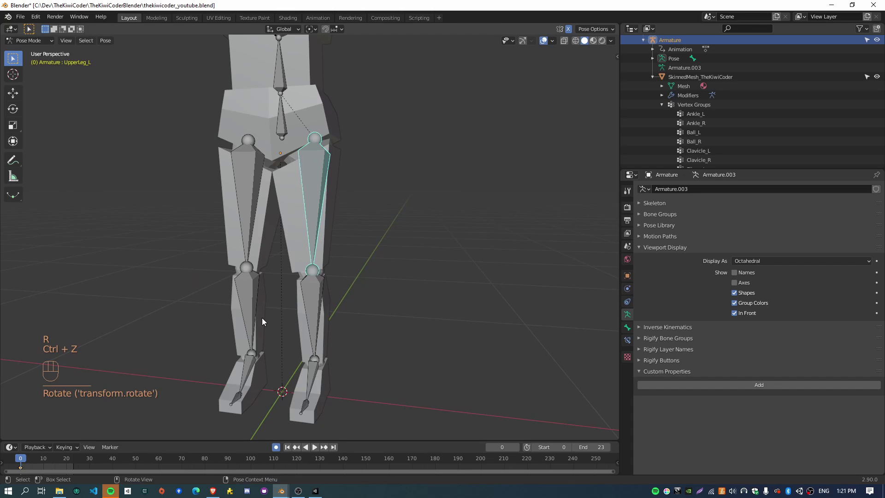
# Step: Test-rotate LowerLeg_L to check the lower leg's deformation, undoing the rotation
pyautogui.click(316, 313)
pyautogui.press('r')
pyautogui.click(455, 267)
pyautogui.hotkey('ctrl', 'z')
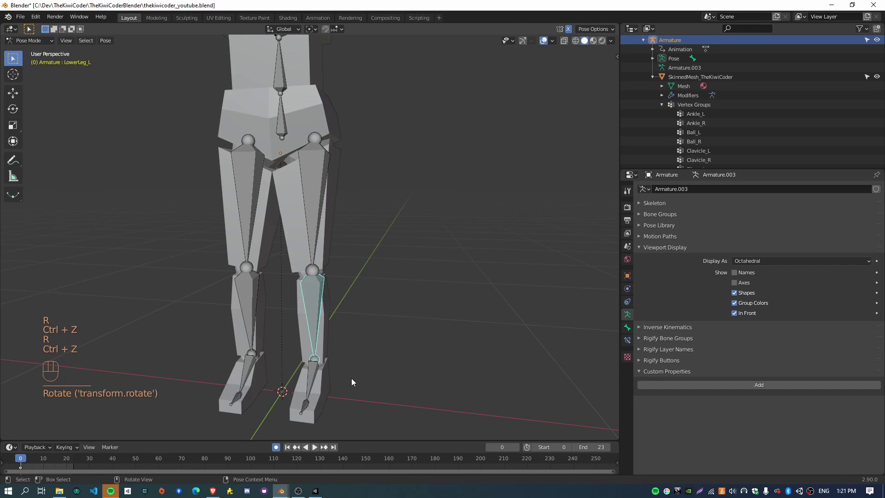
# Step: Test-rotate Ankle_L and Ball_L to check the left foot's deformation, undoing the rotations
pyautogui.click(311, 383)
pyautogui.press('r')
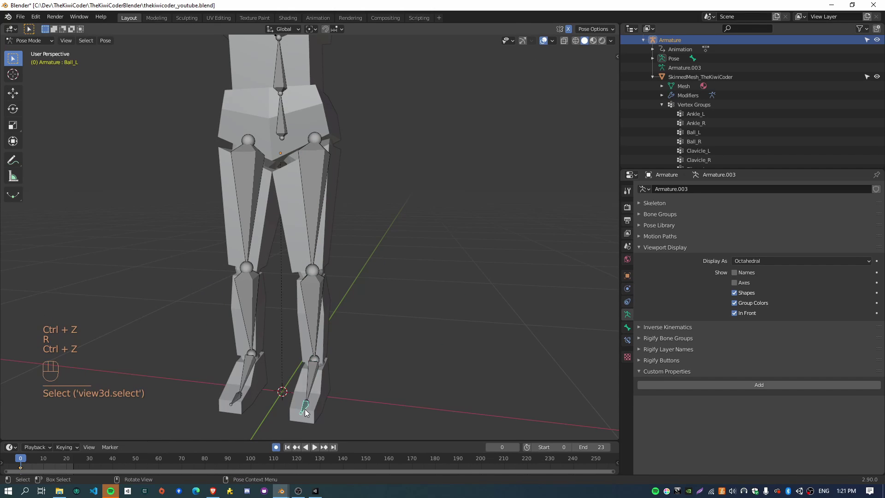
pyautogui.press('r')
pyautogui.click(309, 364)
pyautogui.hotkey('ctrl', 'z')
pyautogui.moveTo(433, 408); pyautogui.dragTo(380, 390, button='middle')
pyautogui.scroll(-4, 380, 391)
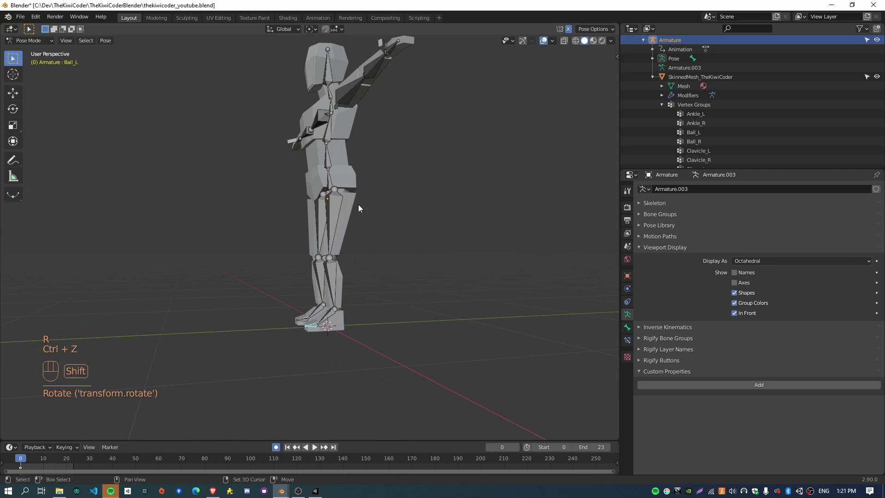
pyautogui.moveTo(358, 204); pyautogui.dragTo(383, 249, button='middle')
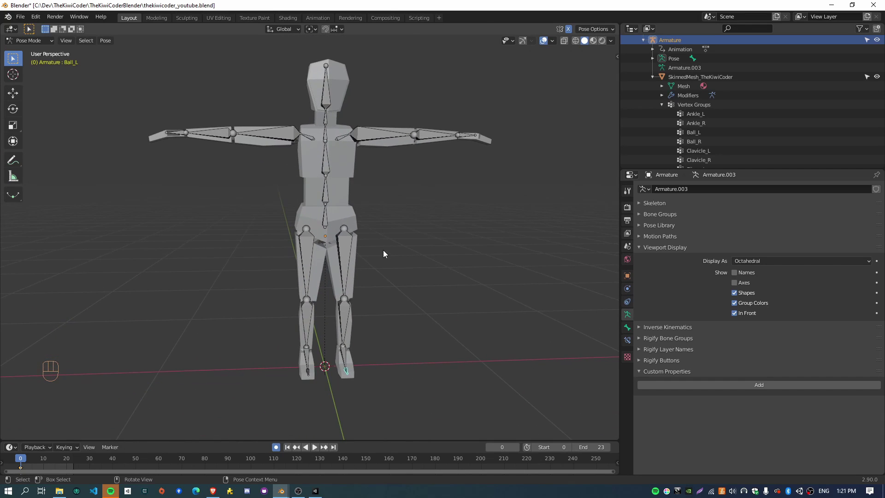
pyautogui.moveTo(461, 275); pyautogui.dragTo(398, 250, button='middle')
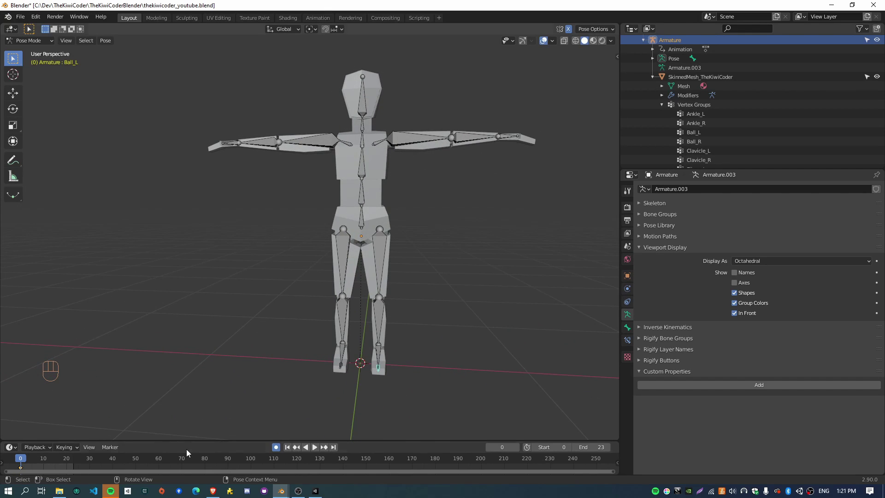